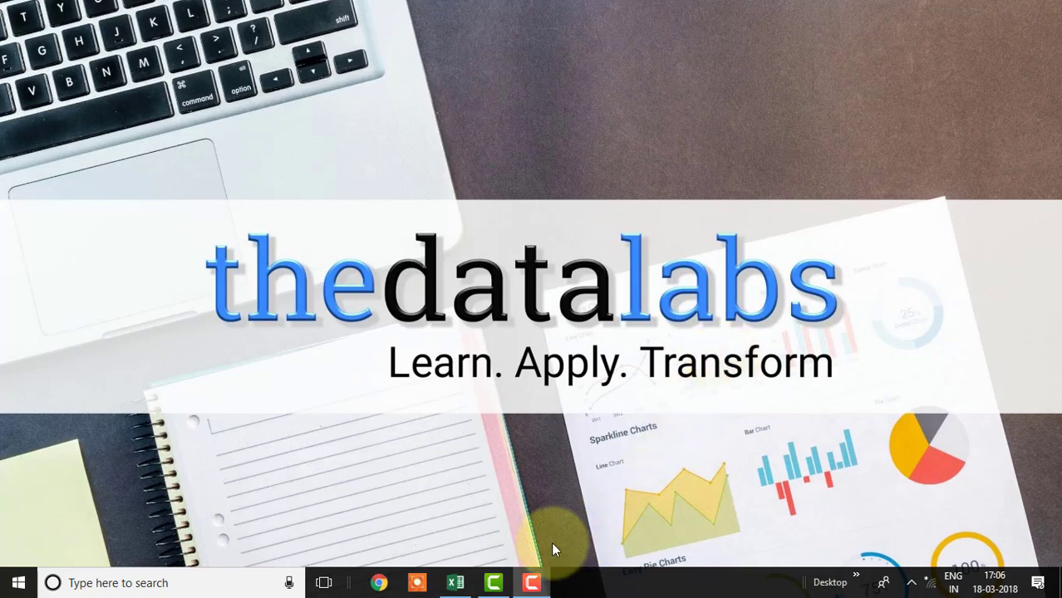
- Bring the Speedometer Chart workbook, showing Performance 88% on the Demo sheet, to the front
click(453, 584)
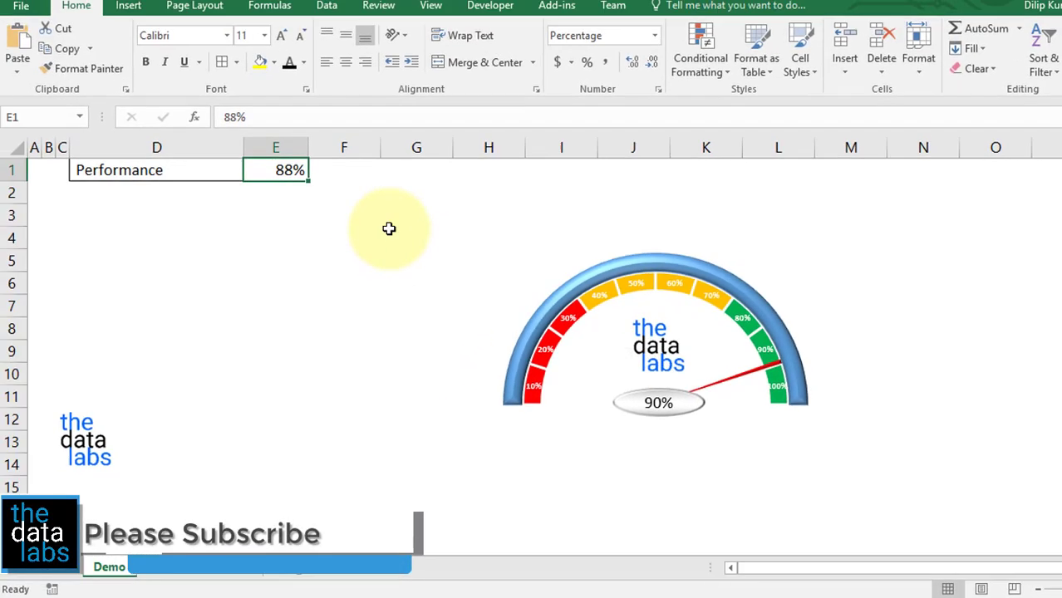
- Enter 89%, then 100%, in Performance cell E1 so the needle animates to full
click(276, 171)
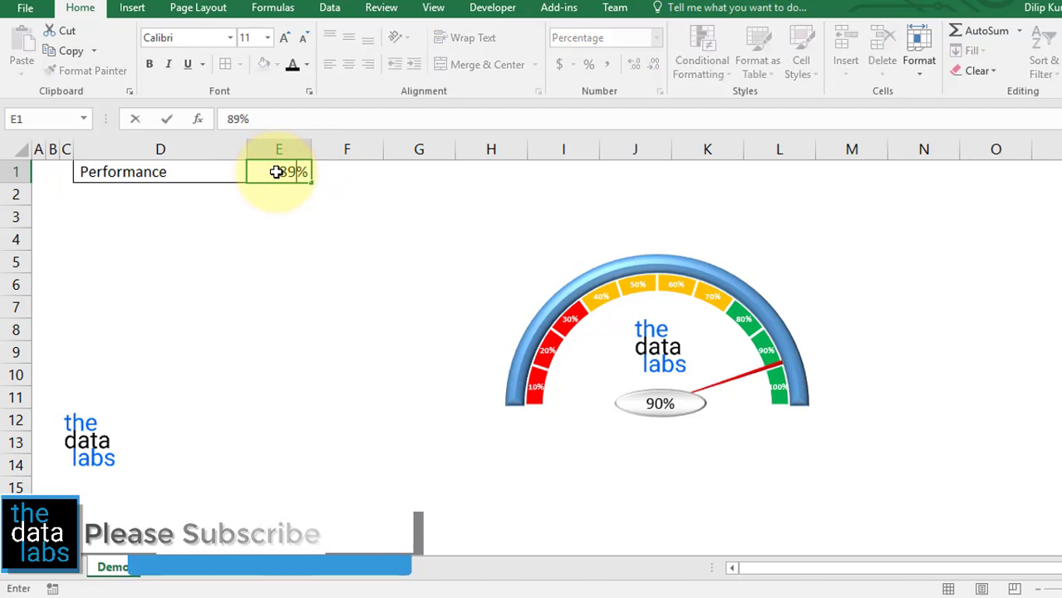
text(89)
key(Return)
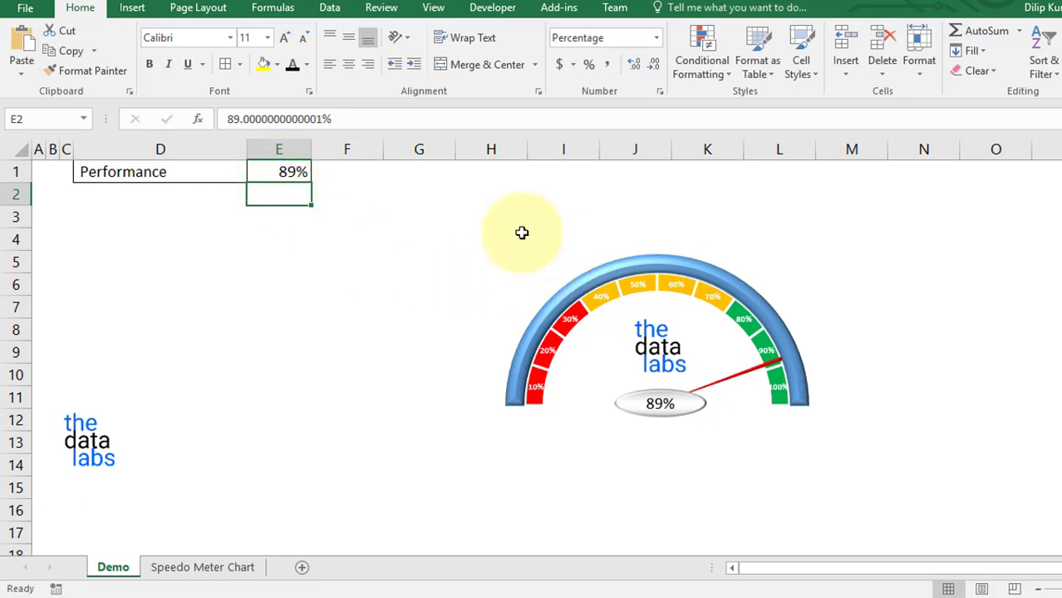
click(272, 176)
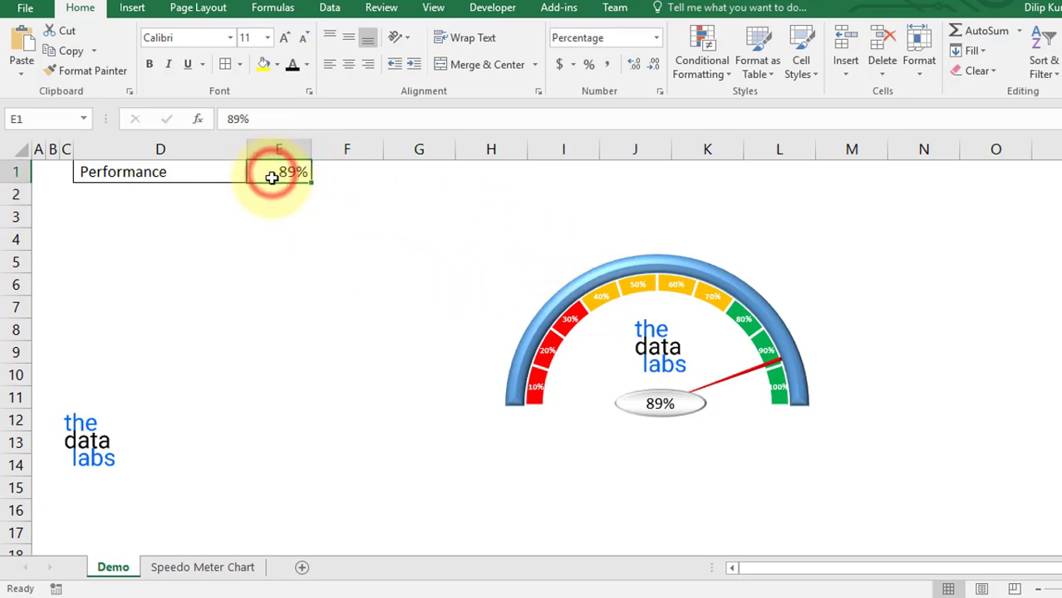
text(100)
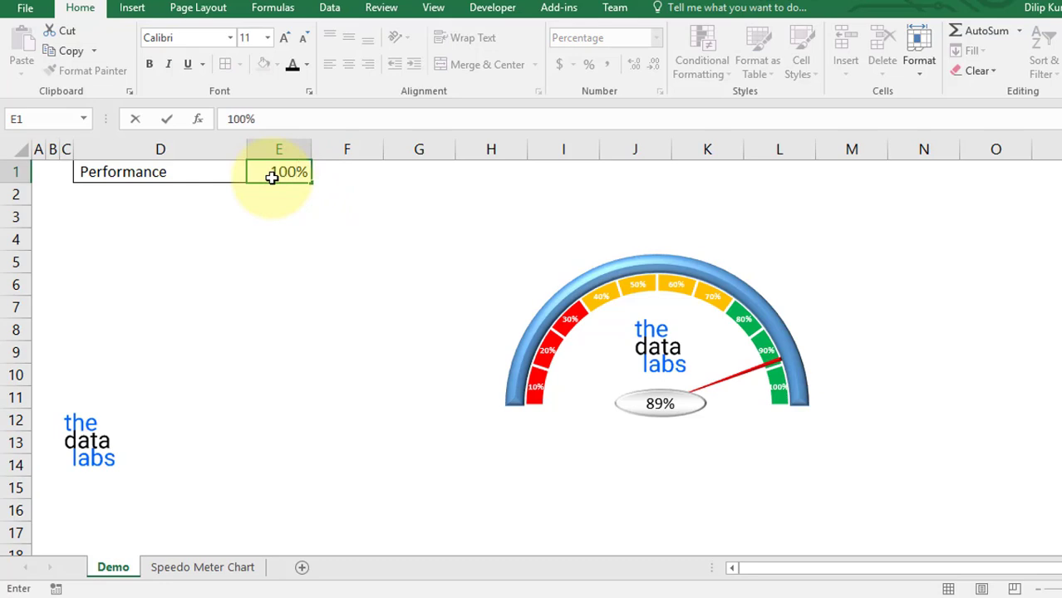
key(Return)
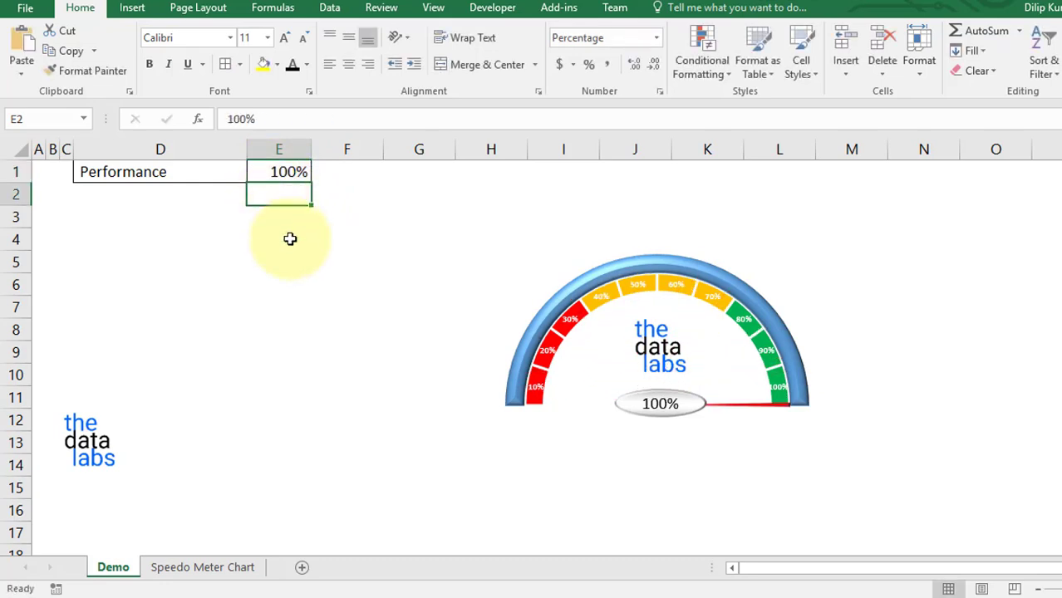
mouse_move(570, 326)
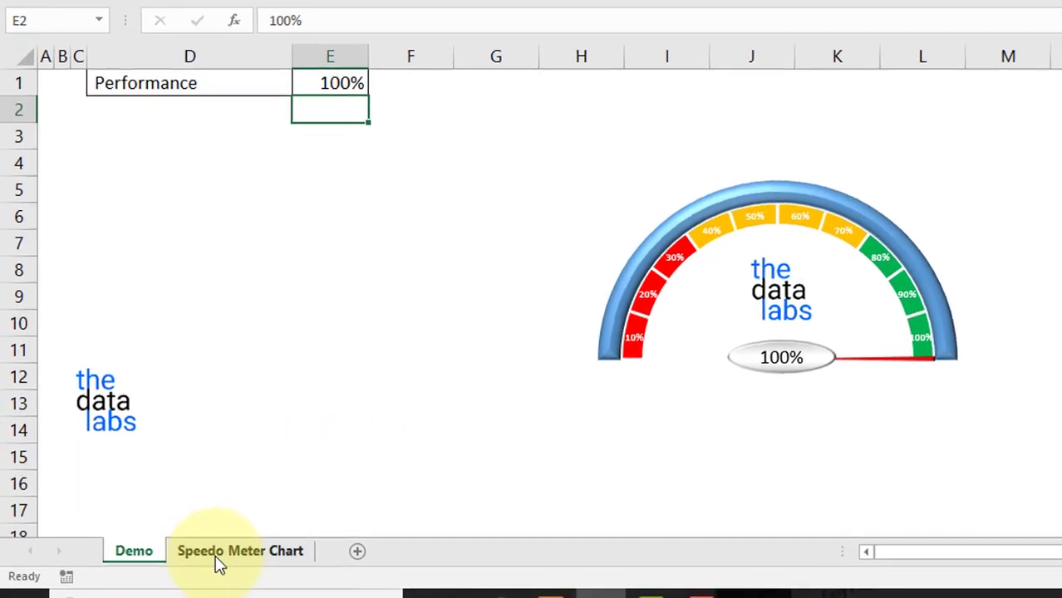
- On the Speedo Meter Chart sheet, add headers Inner Series in A1 and Outer Series in B1
click(189, 574)
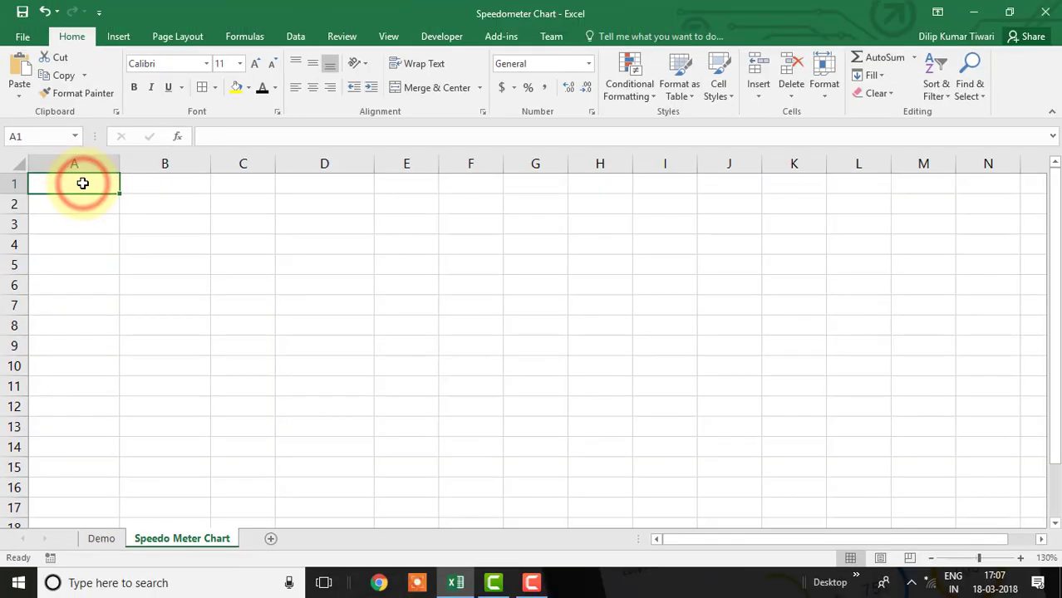
text(Inner Serie)
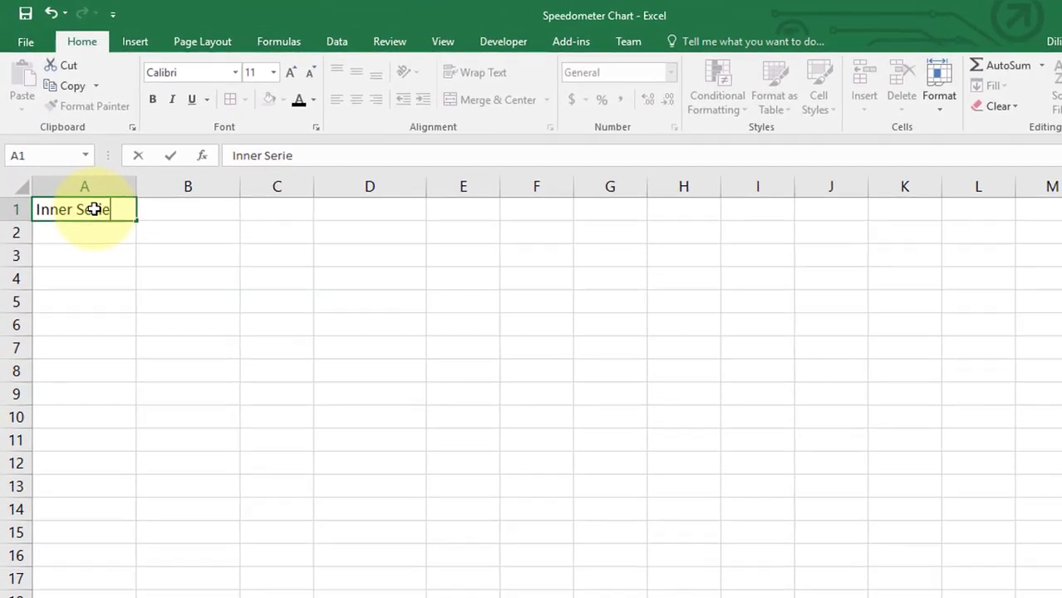
text(s)
key(Return)
key(Up)
key(Right)
text(Out)
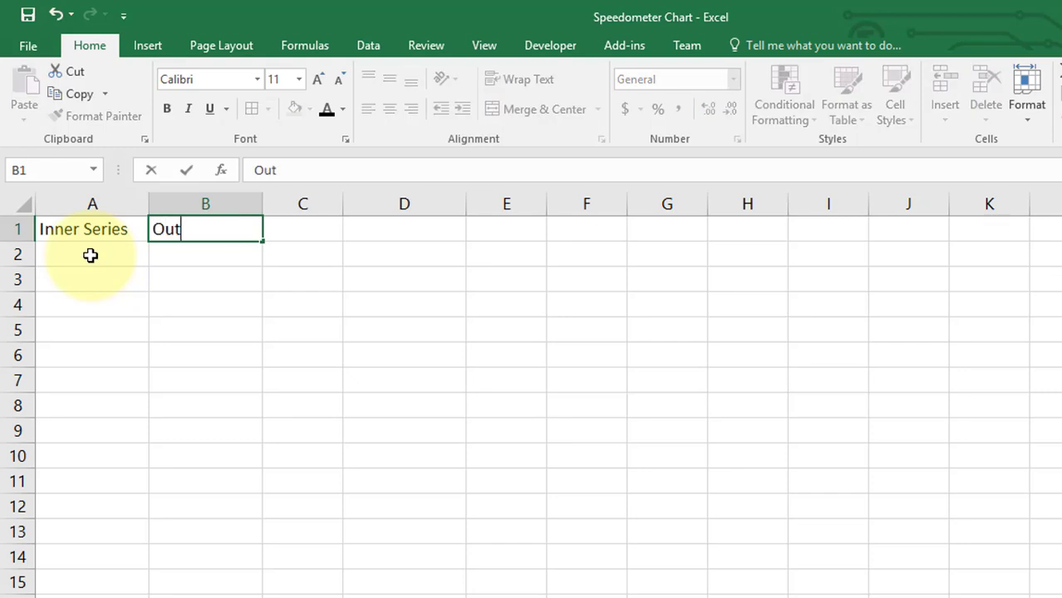
text(es)
click(90, 255)
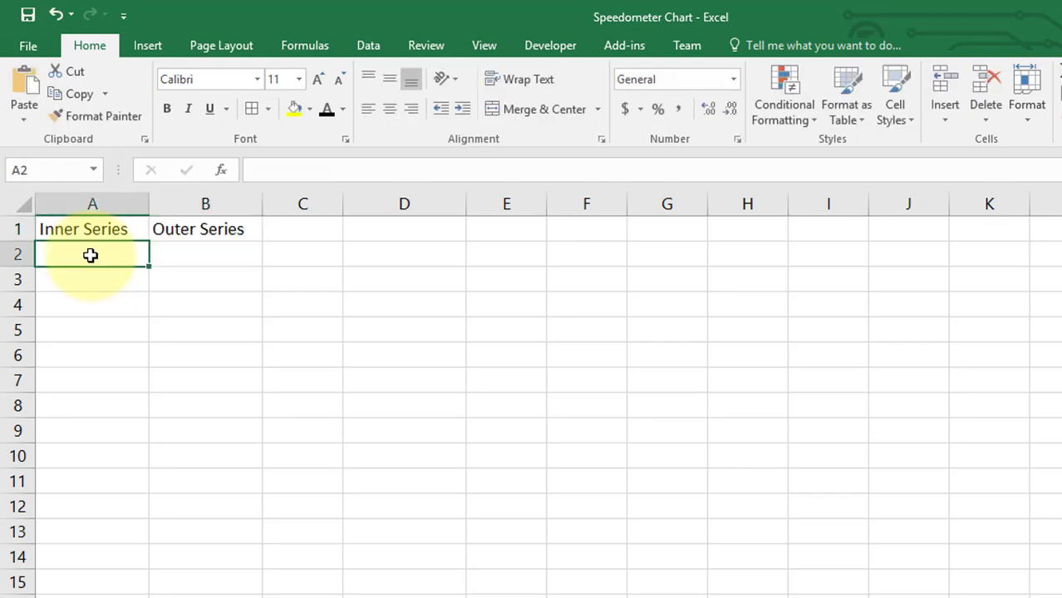
- Fill A2:A11 with 1 and put 10 in A12
text(1)
key(ctrl+Return)
key(shift+Down)
key(shift+Down)
key(shift+Down)
key(shift+Down)
key(shift+Down)
key(shift+Down)
key(ctrl+d)
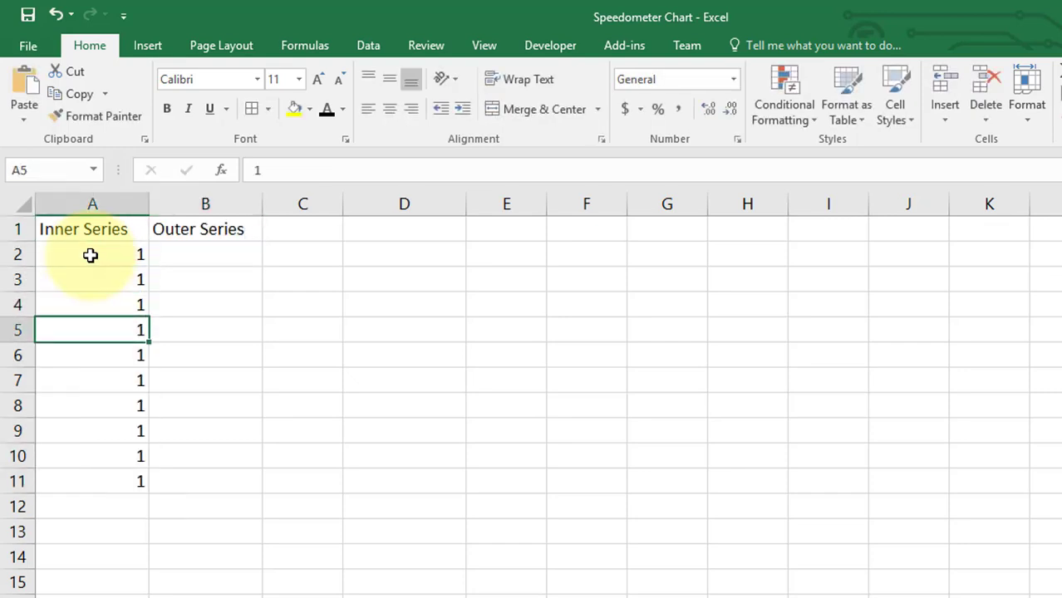
key(ctrl+Down)
key(Down)
text(10)
key(Return)
- Enter 10 in B2 and B3, then select the whole data table
key(ctrl+Home)
key(Down)
key(Right)
text(10)
key(Return)
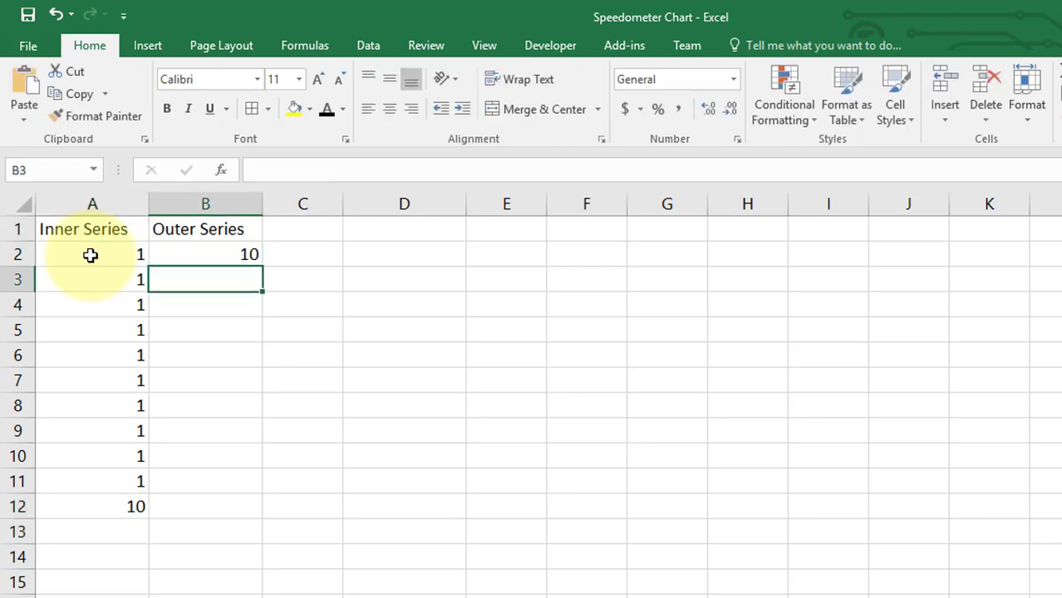
text(10)
key(ctrl+Return)
key(ctrl+Up)
click(91, 255)
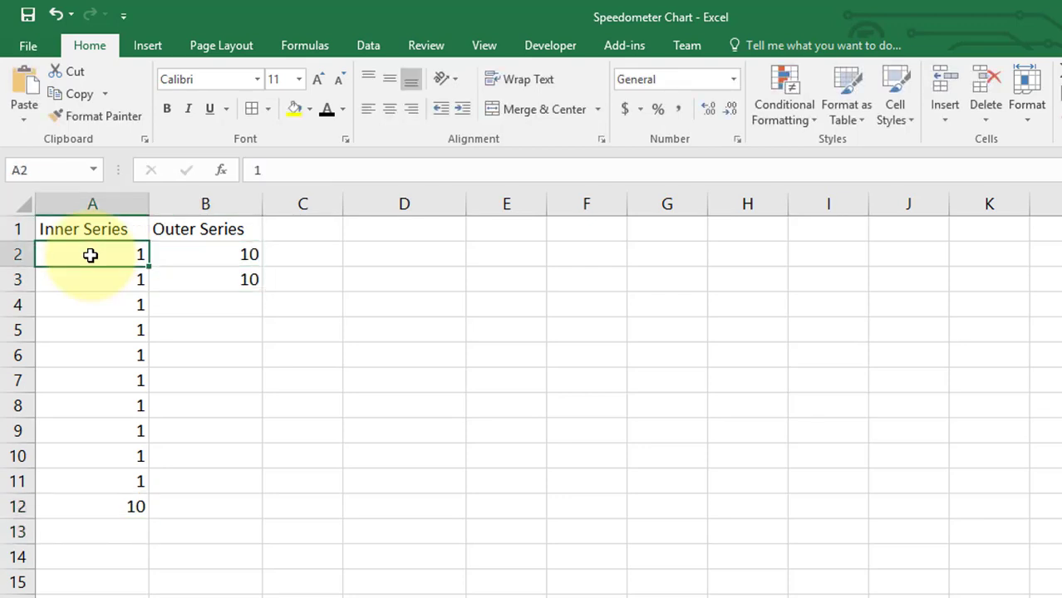
key(ctrl+a)
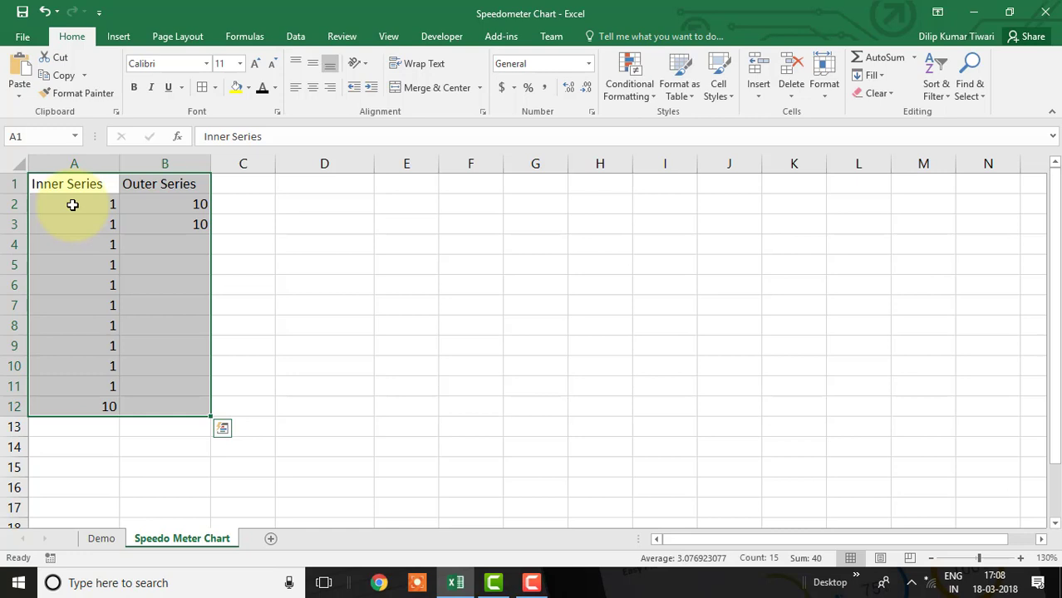
- Insert a doughnut chart from the values in A2:B12
click(73, 205)
key(ctrl+shift+End)
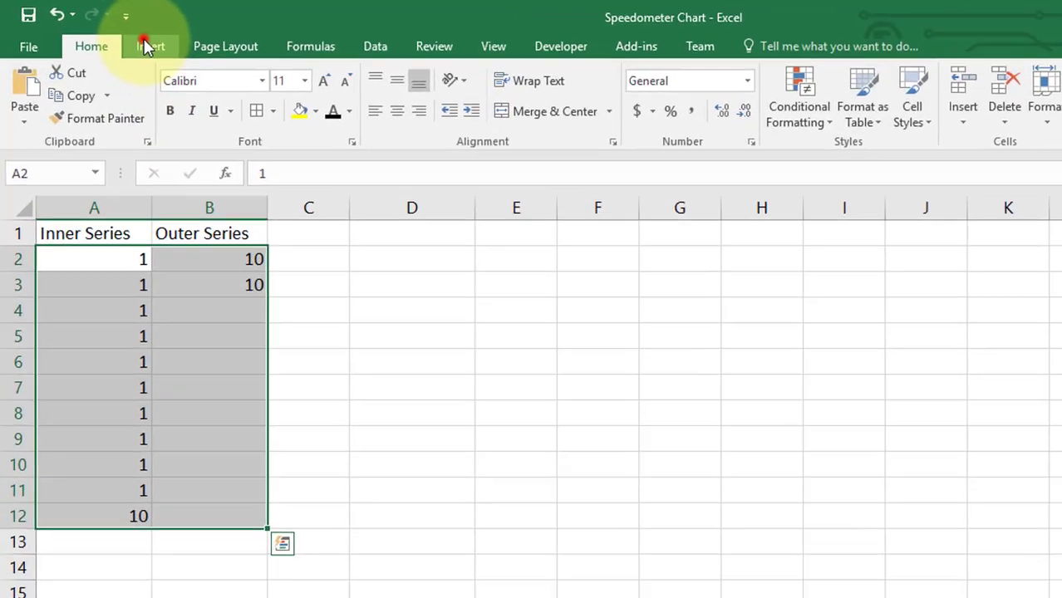
click(118, 35)
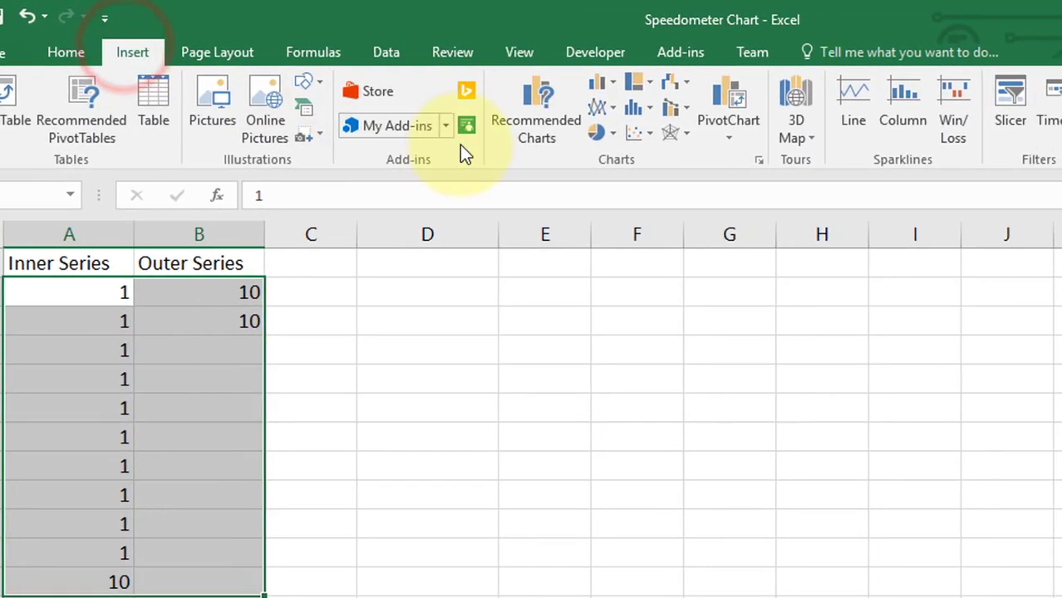
click(444, 93)
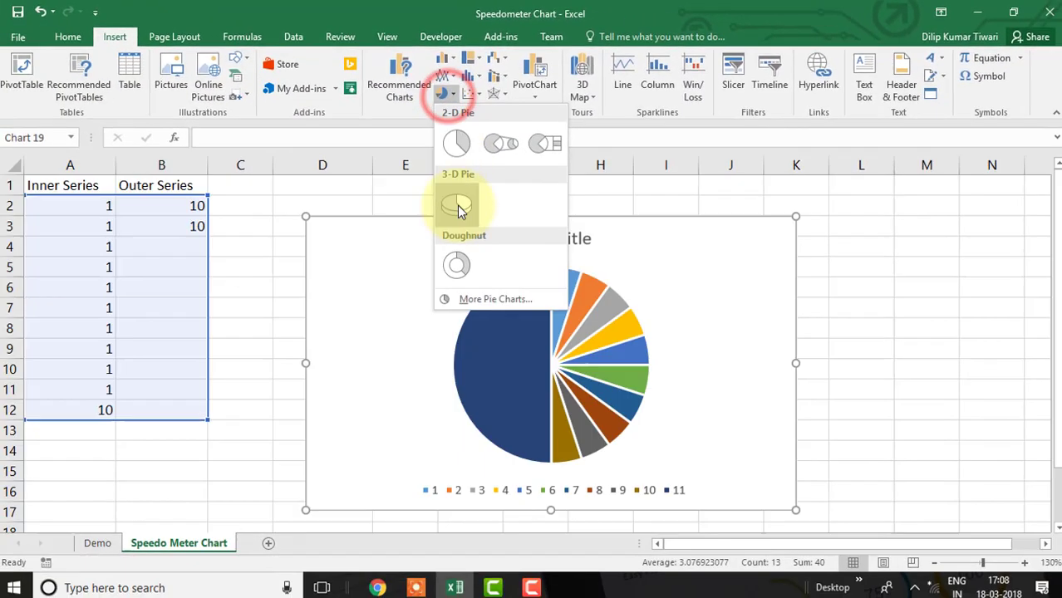
click(459, 266)
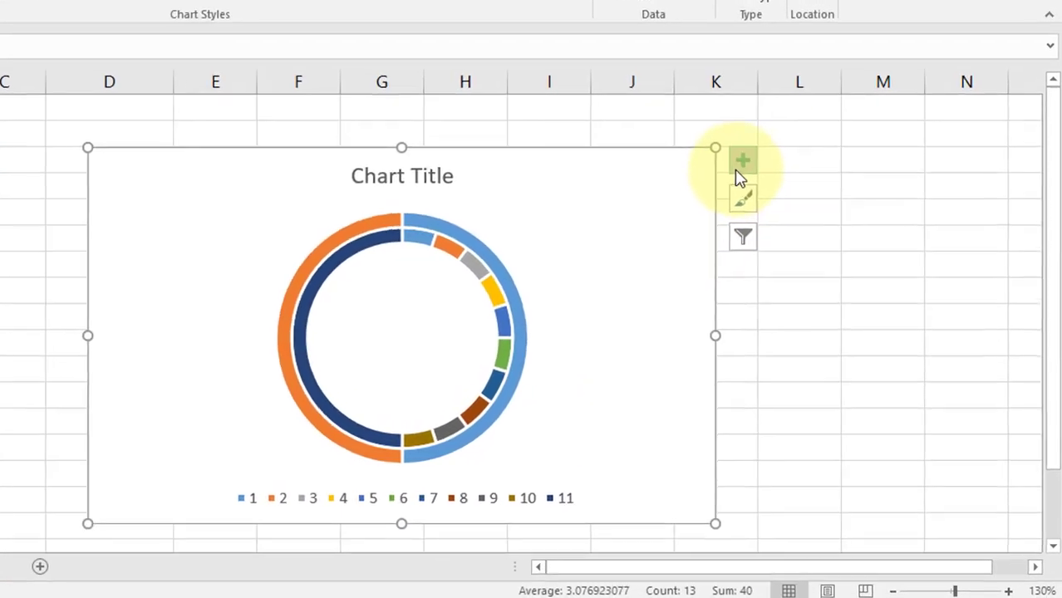
- Remove the doughnut chart's title and legend
click(803, 214)
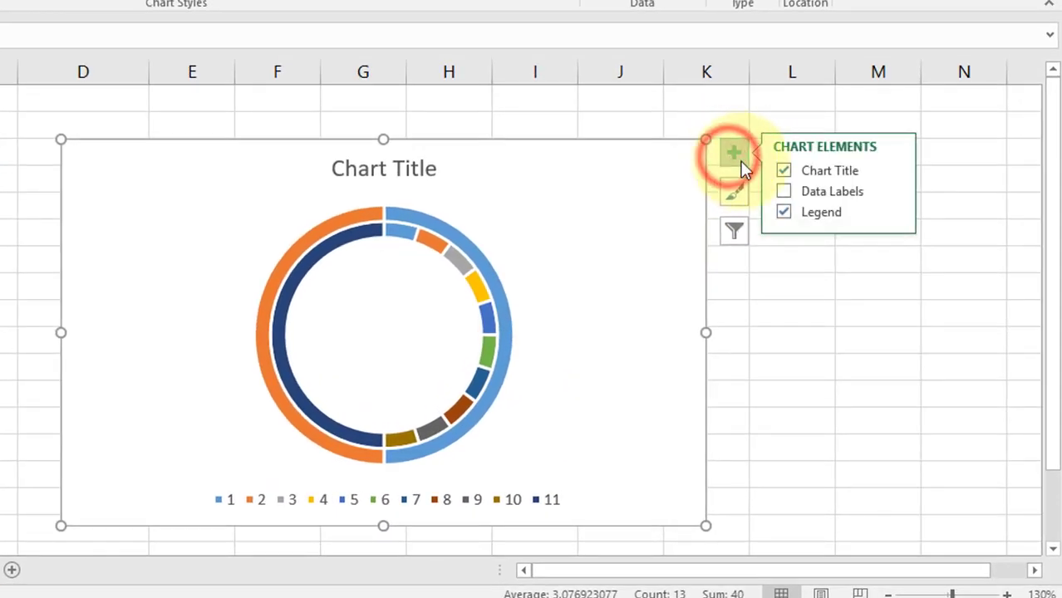
click(785, 172)
click(781, 211)
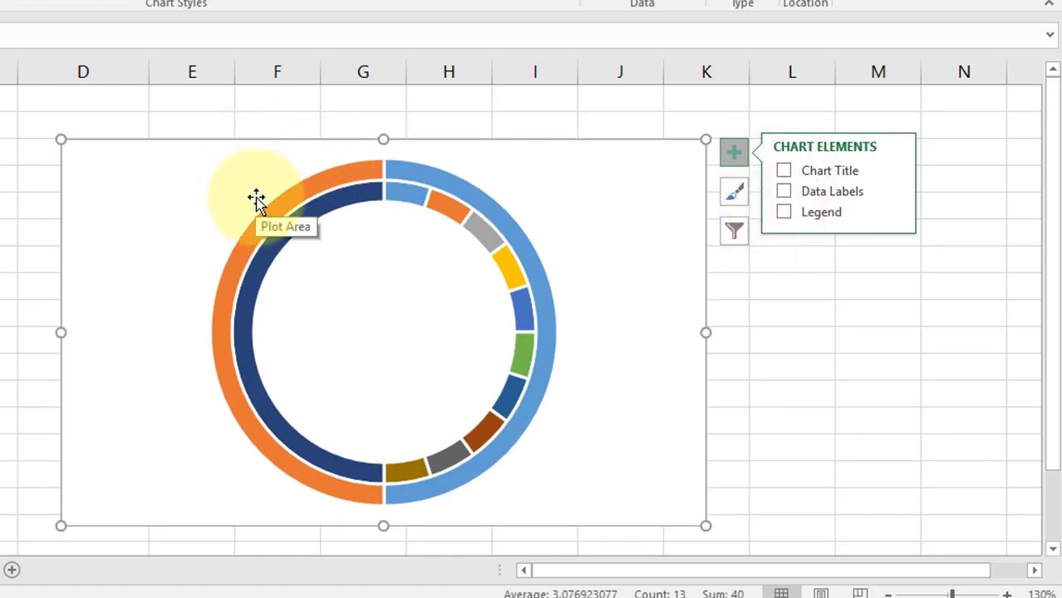
click(735, 154)
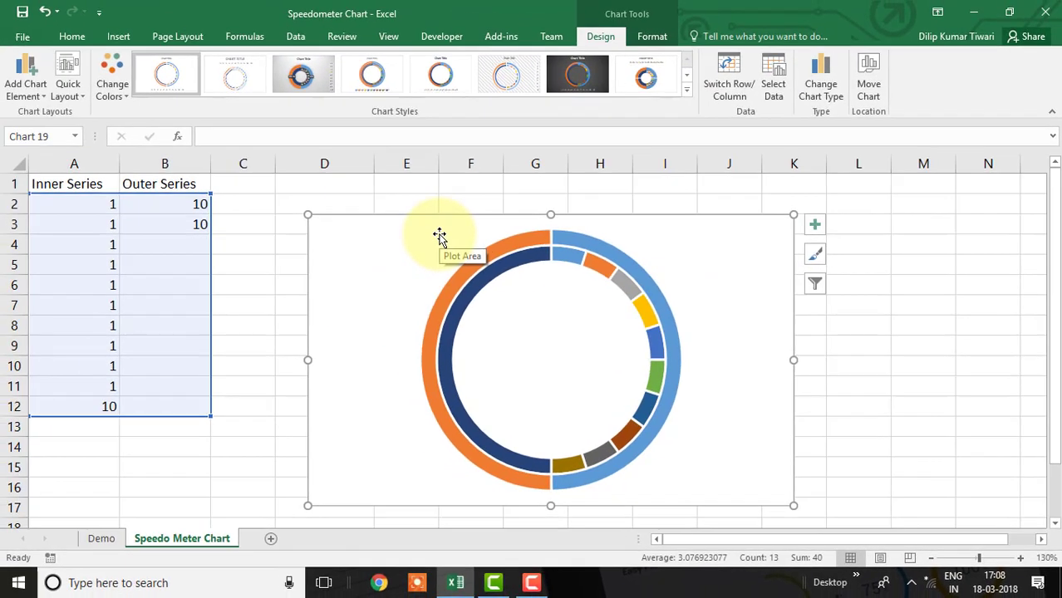
- Rotate the doughnut rings by setting the first slice angle to 270°
double_click(475, 267)
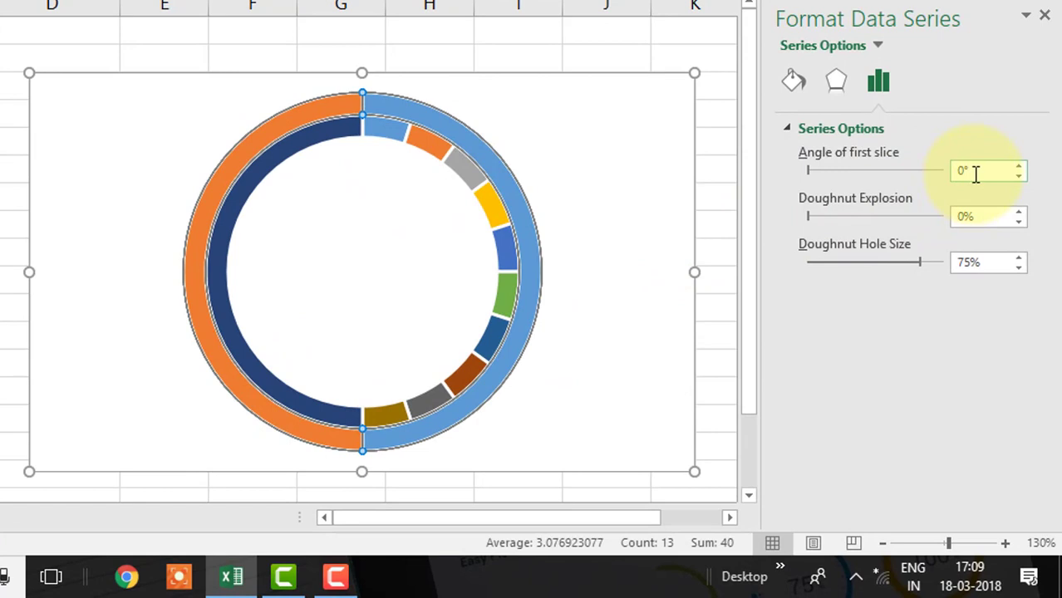
drag(974, 173, 953, 172)
key(Return)
- Give the lower half of both rings No fill and No line
click(332, 438)
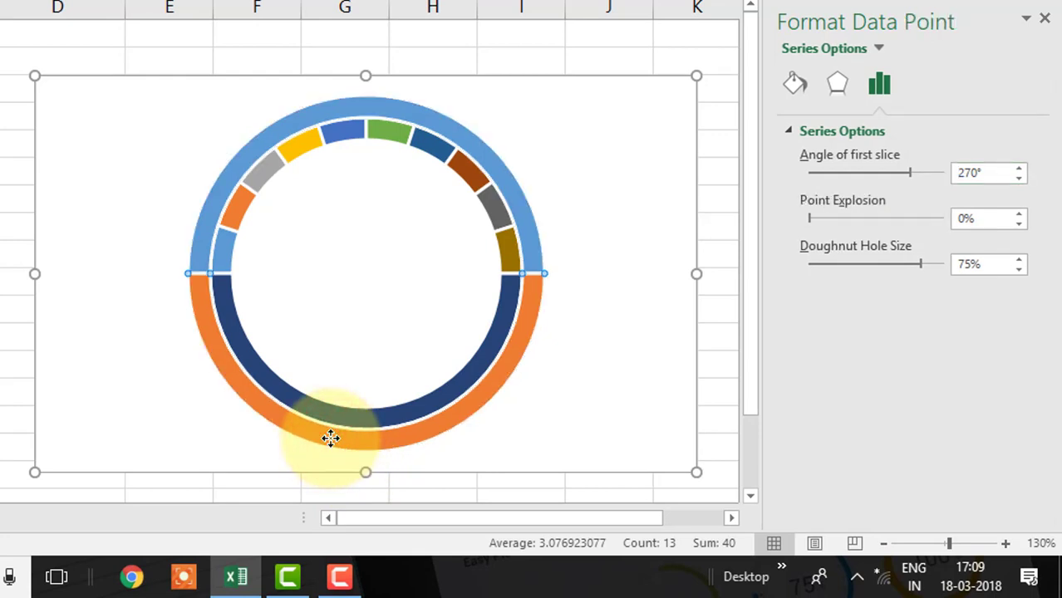
click(802, 86)
click(816, 160)
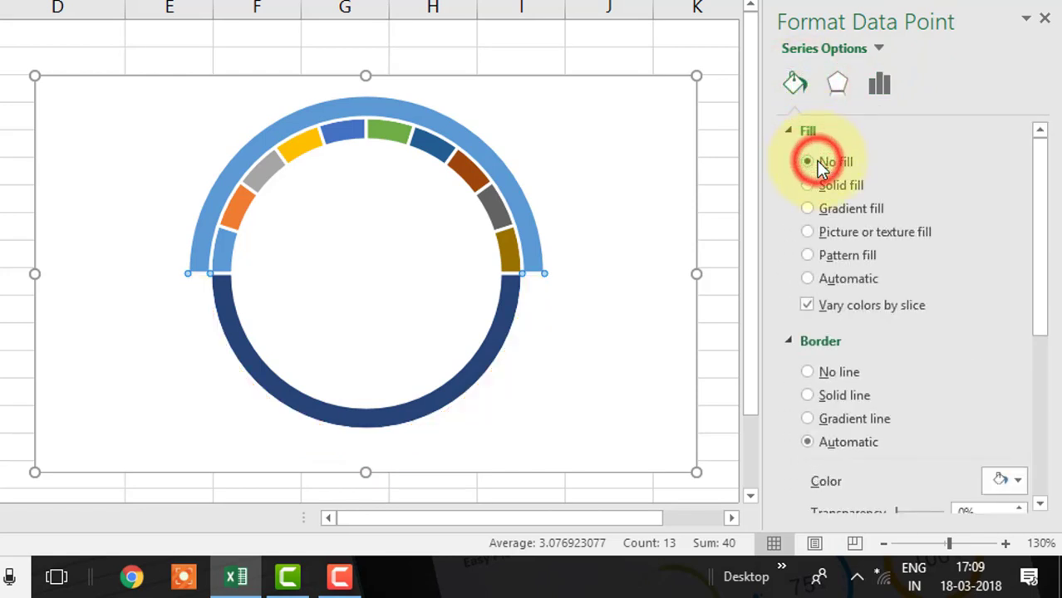
click(806, 373)
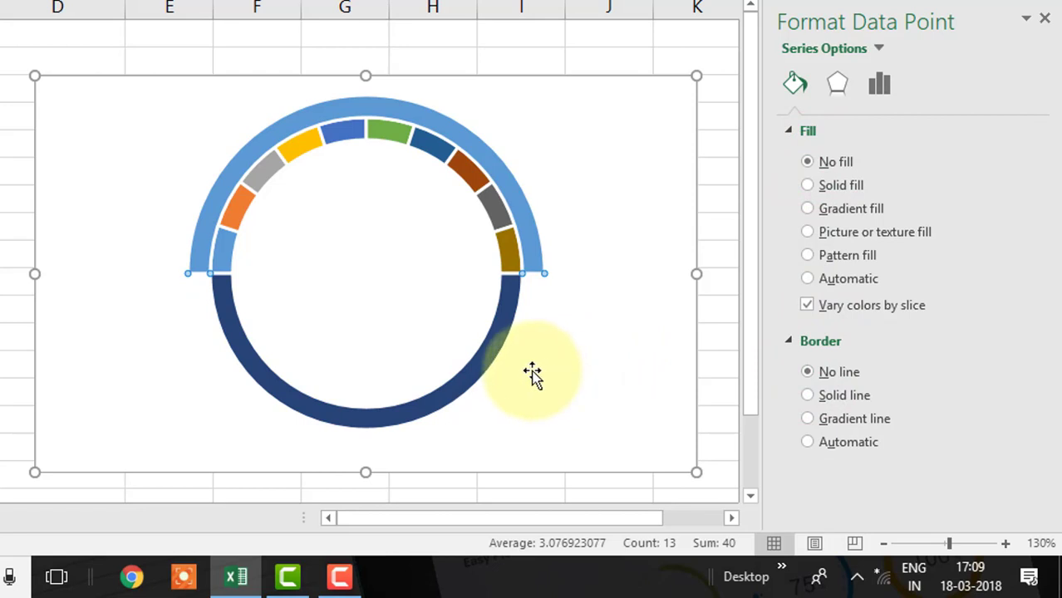
mouse_move(520, 374)
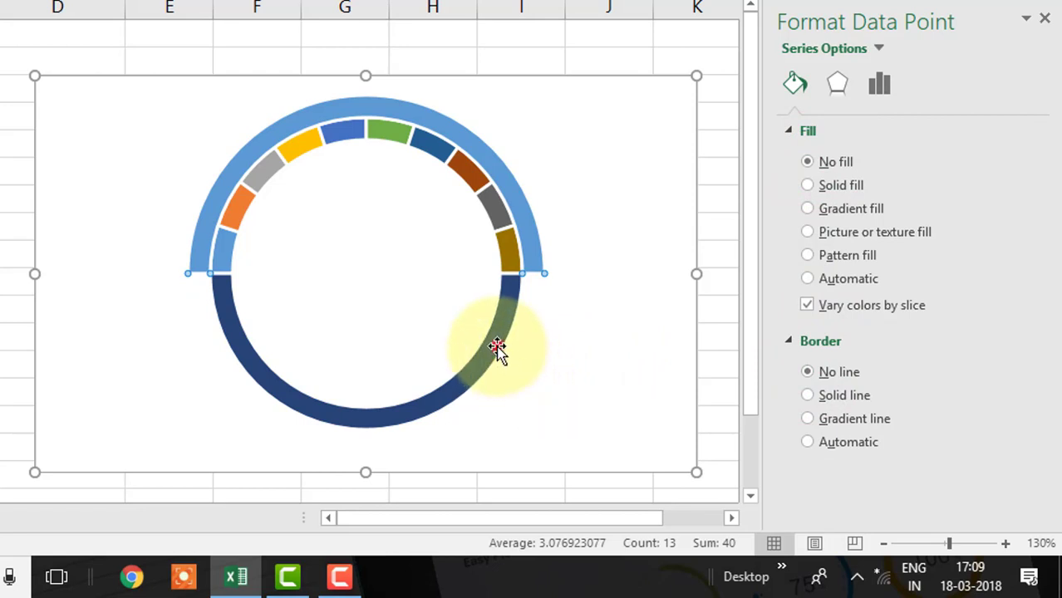
click(497, 351)
click(497, 350)
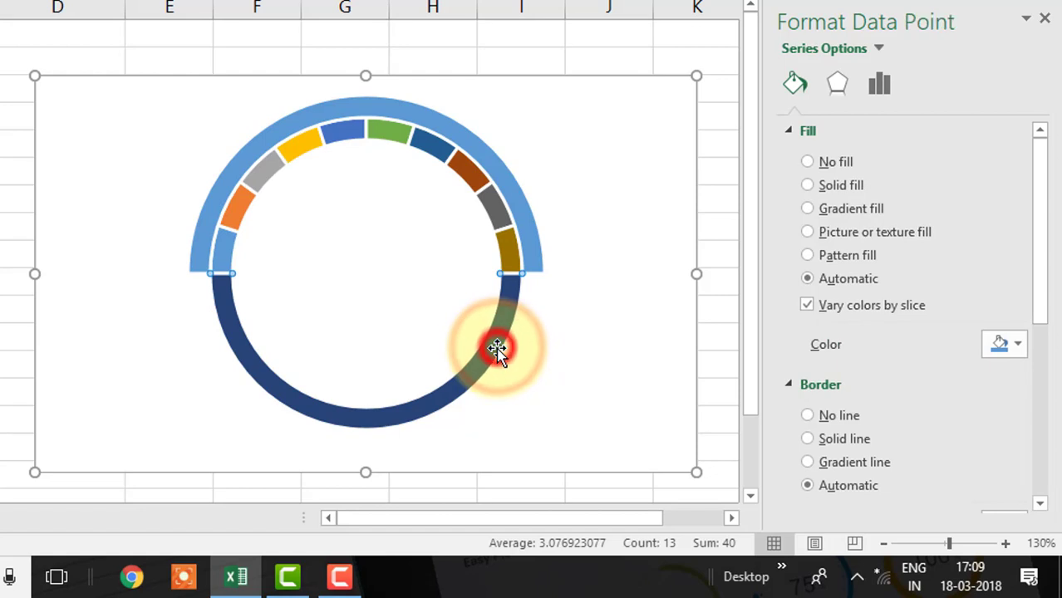
click(810, 161)
click(806, 372)
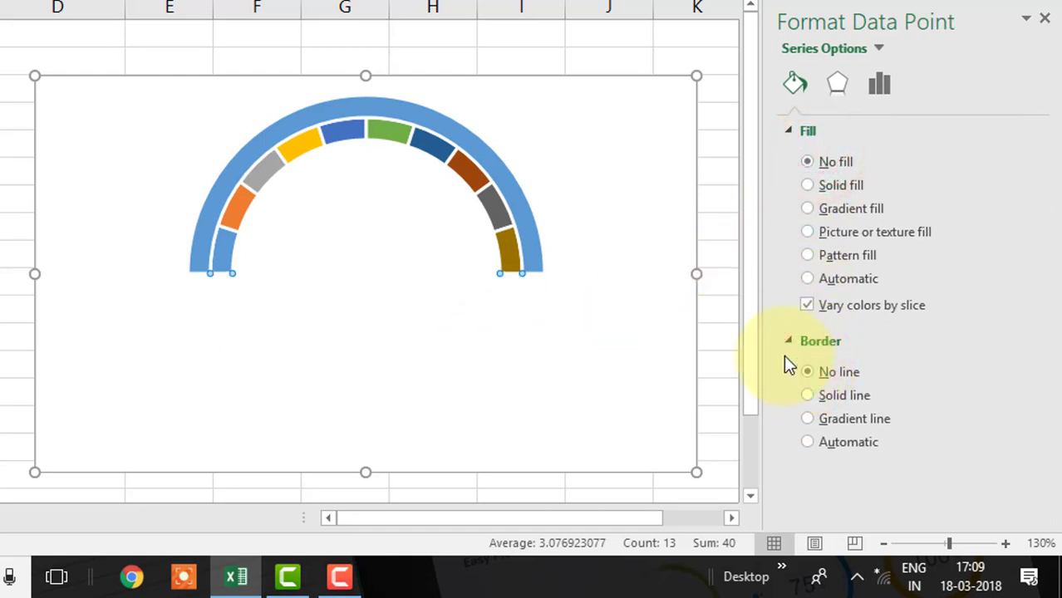
click(360, 111)
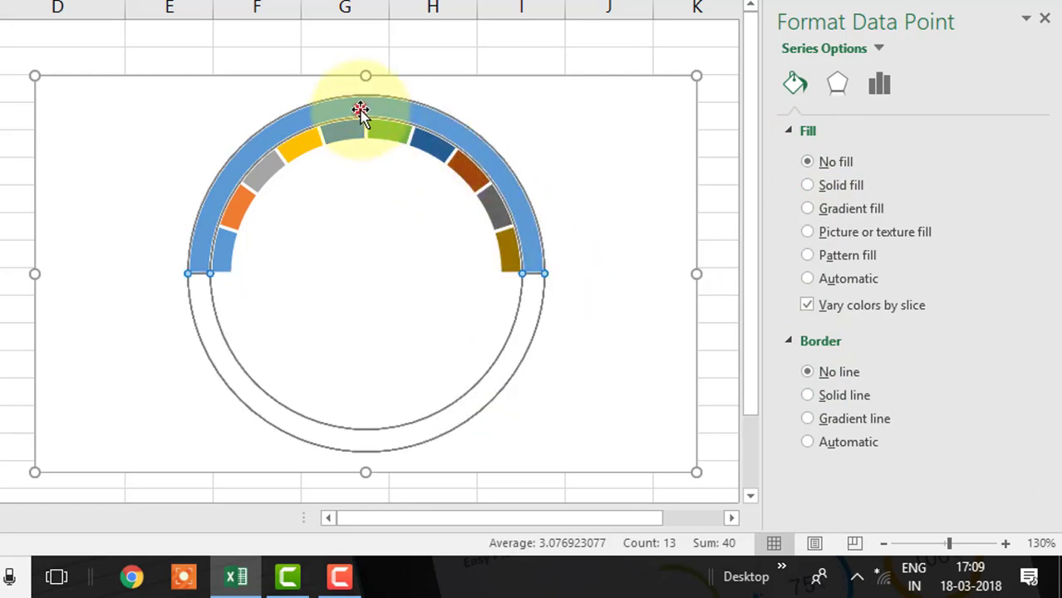
click(357, 107)
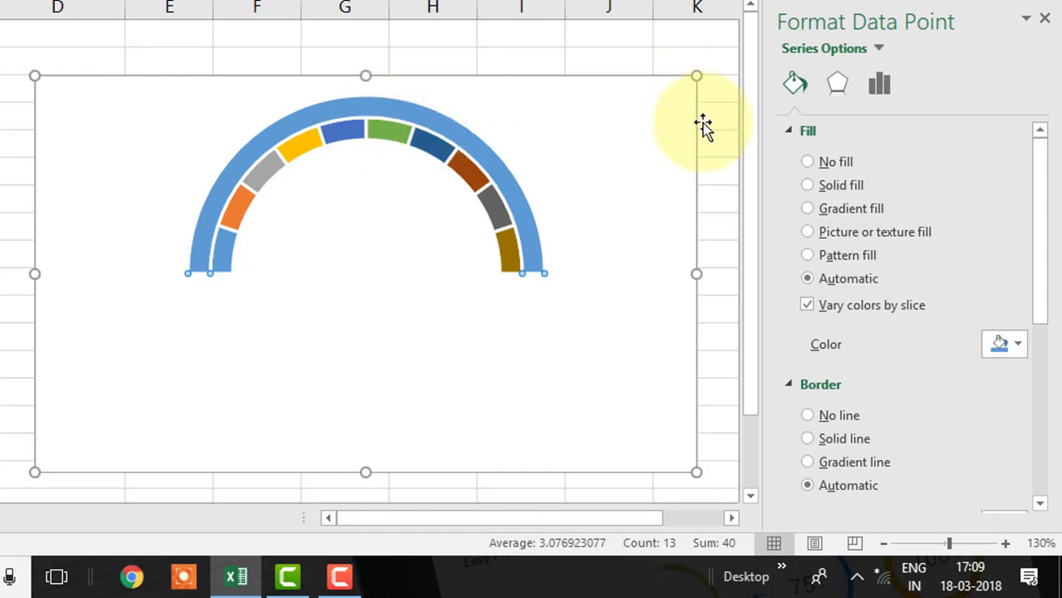
- Apply Circle top and bottom bevels to the outer arc, each 13 pt wide and 6 pt high
click(835, 93)
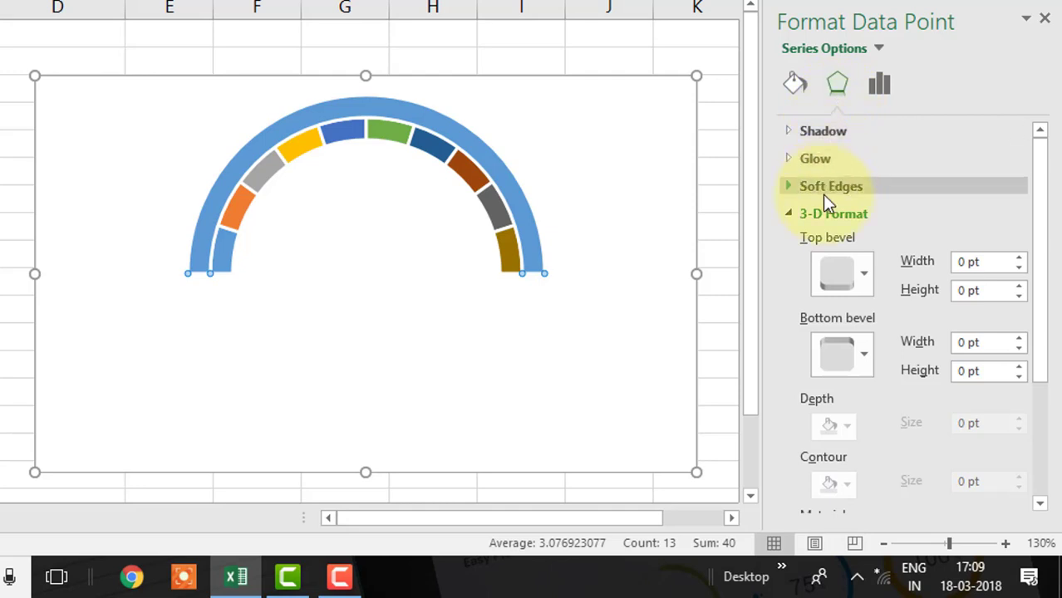
click(863, 272)
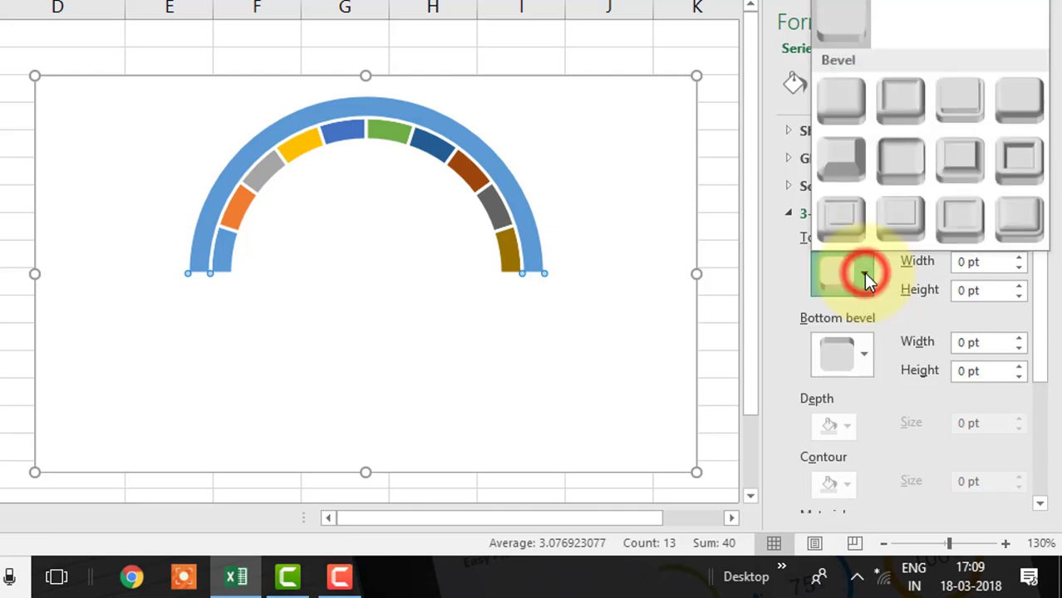
click(836, 108)
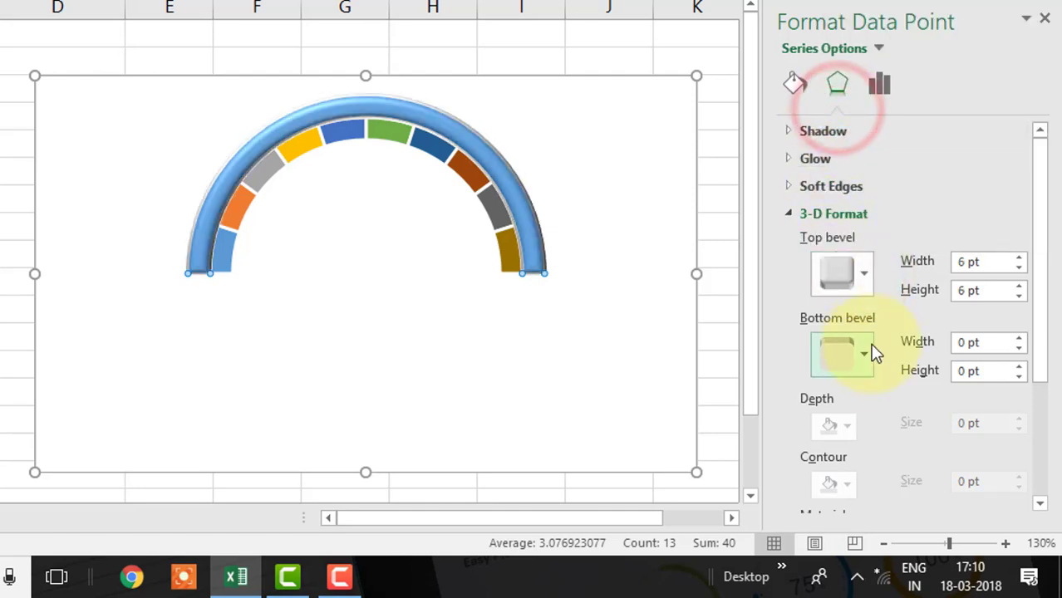
click(864, 365)
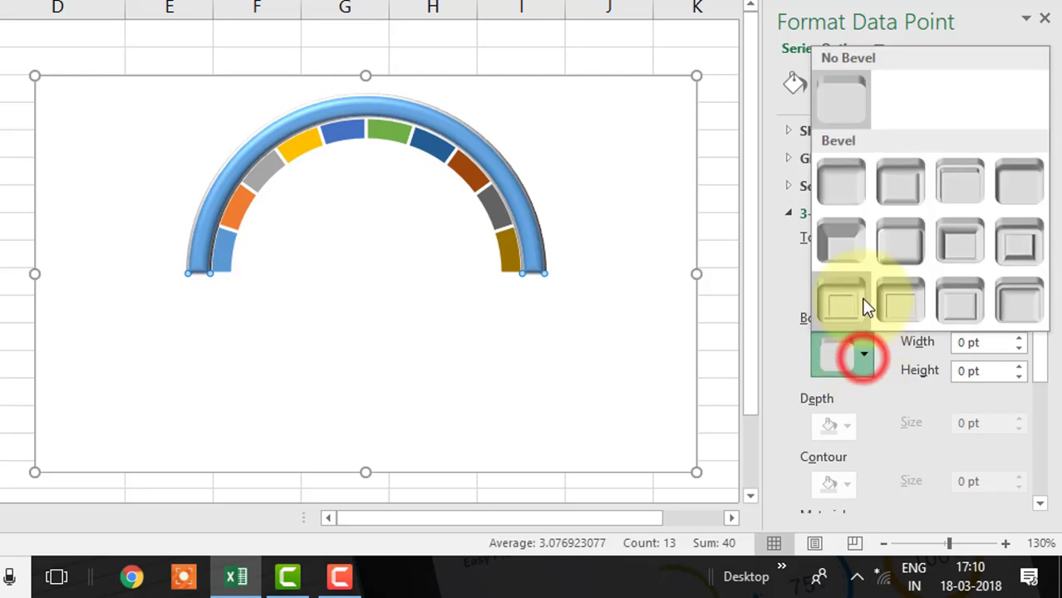
click(829, 172)
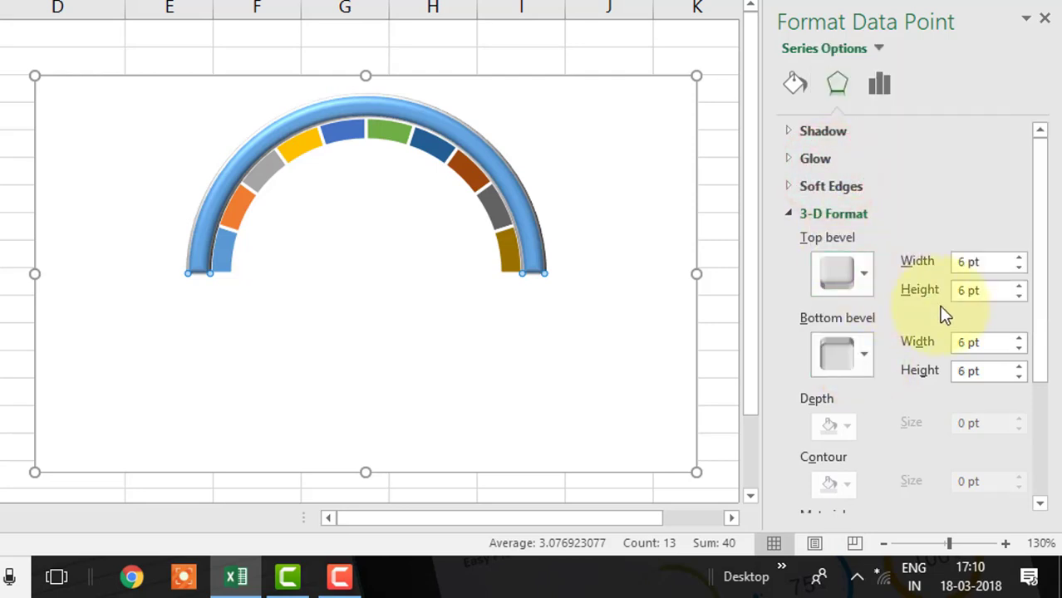
double_click(987, 260)
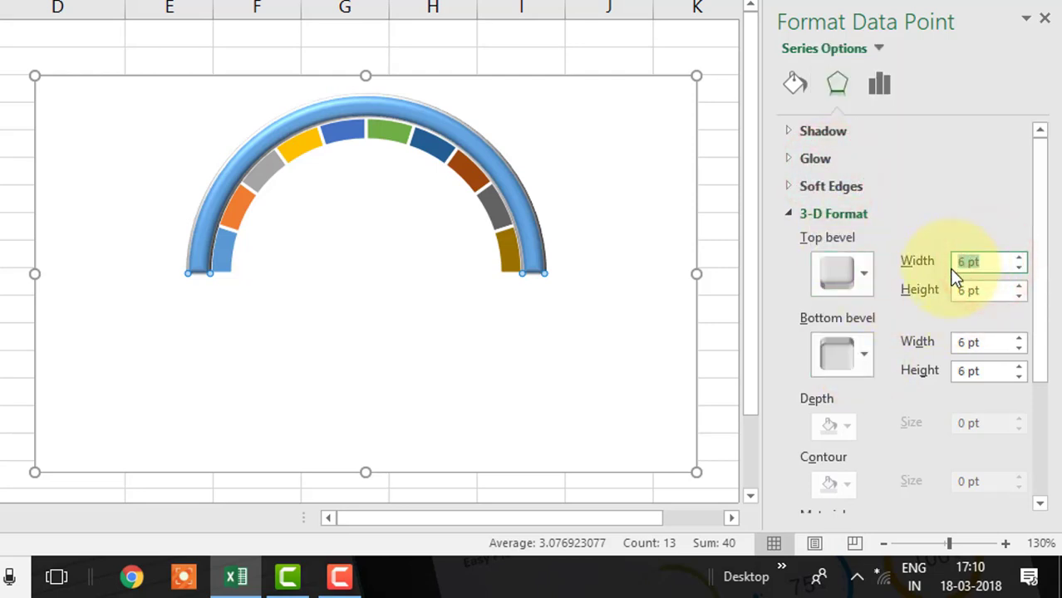
text(13)
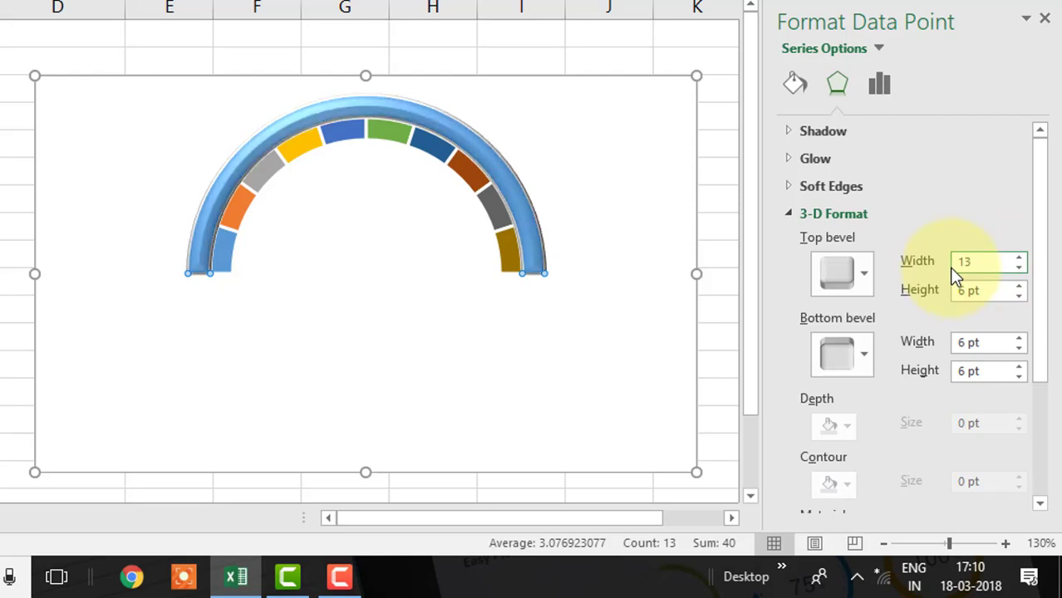
double_click(980, 342)
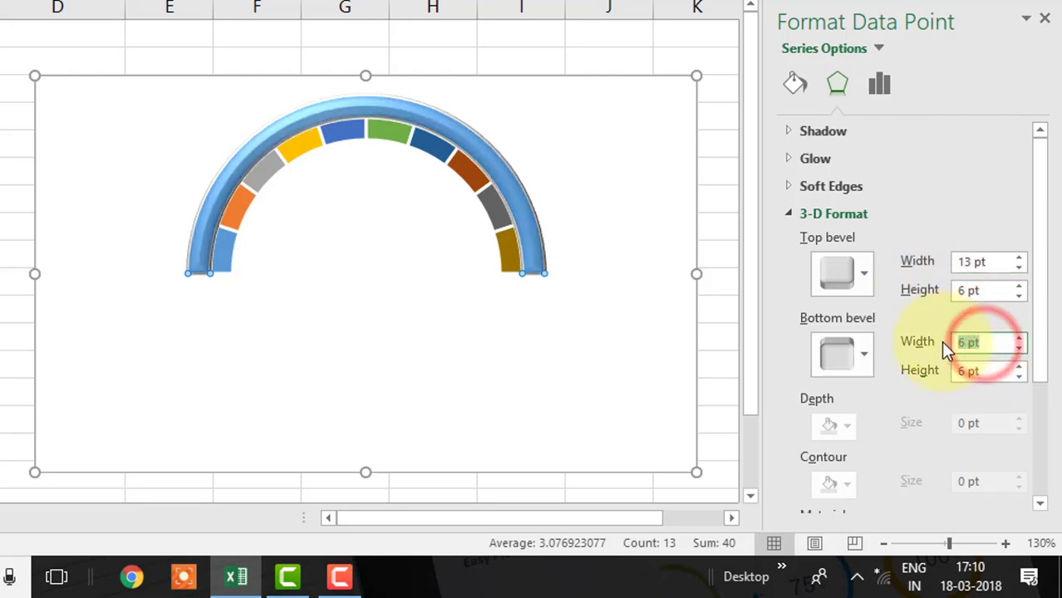
text(13)
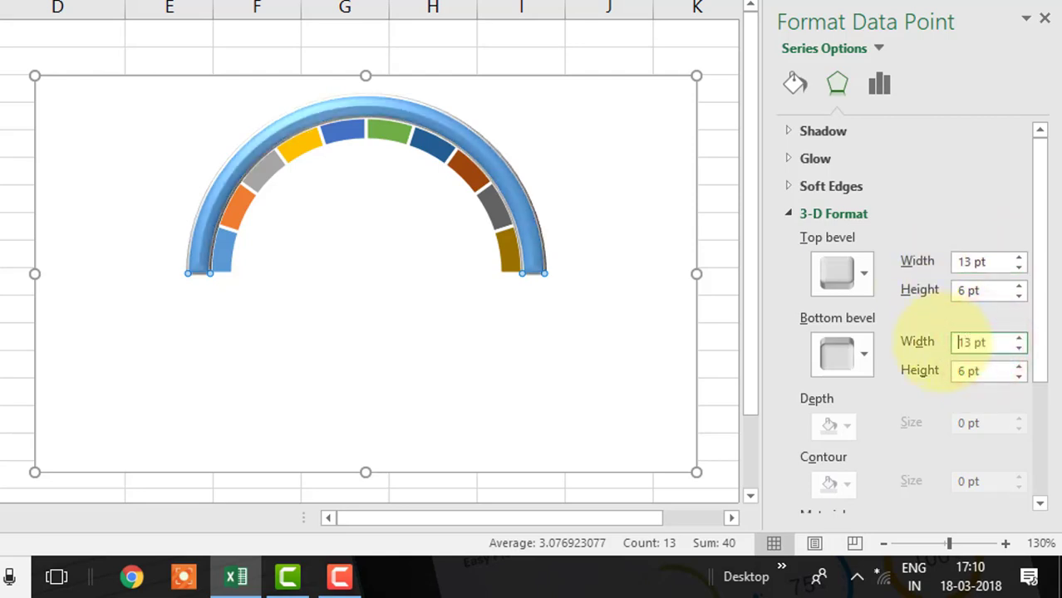
click(979, 287)
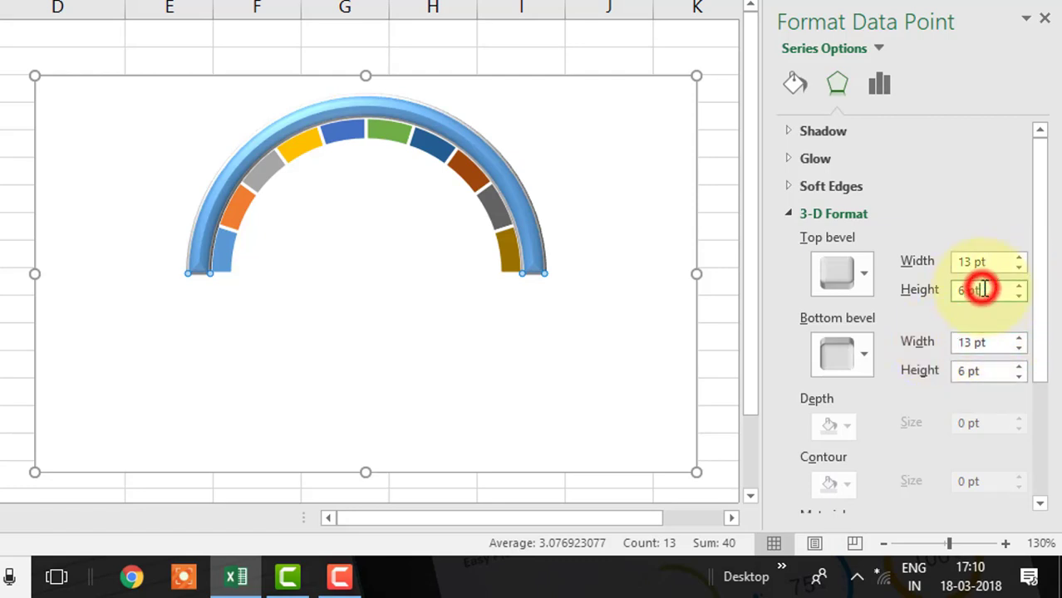
click(992, 371)
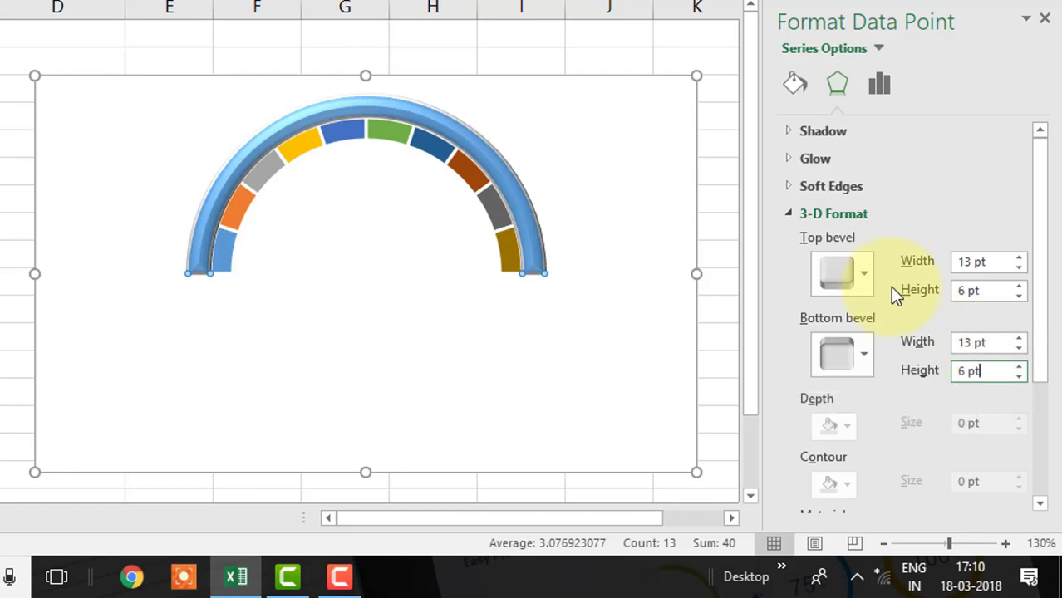
- Set the outer arc's border to No line
click(801, 84)
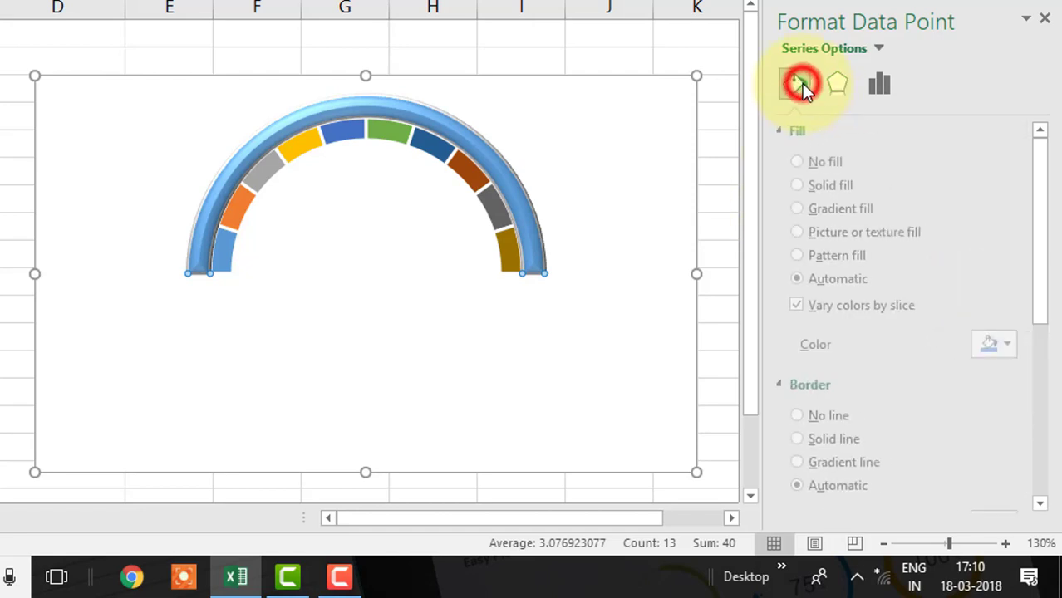
click(805, 413)
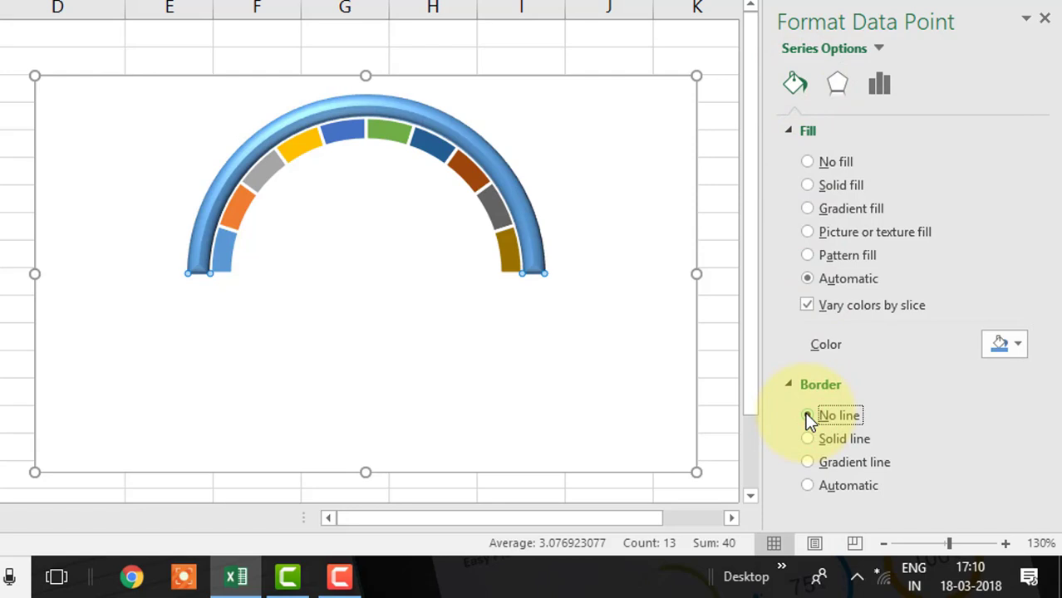
click(807, 415)
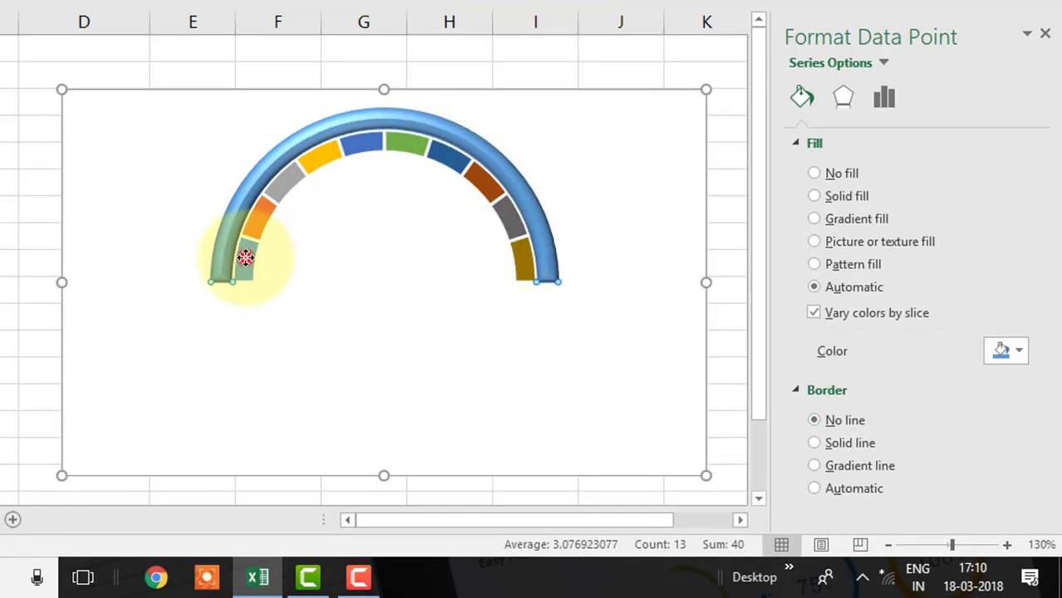
- Colour the first three gauge segments red
click(246, 258)
click(241, 256)
click(251, 247)
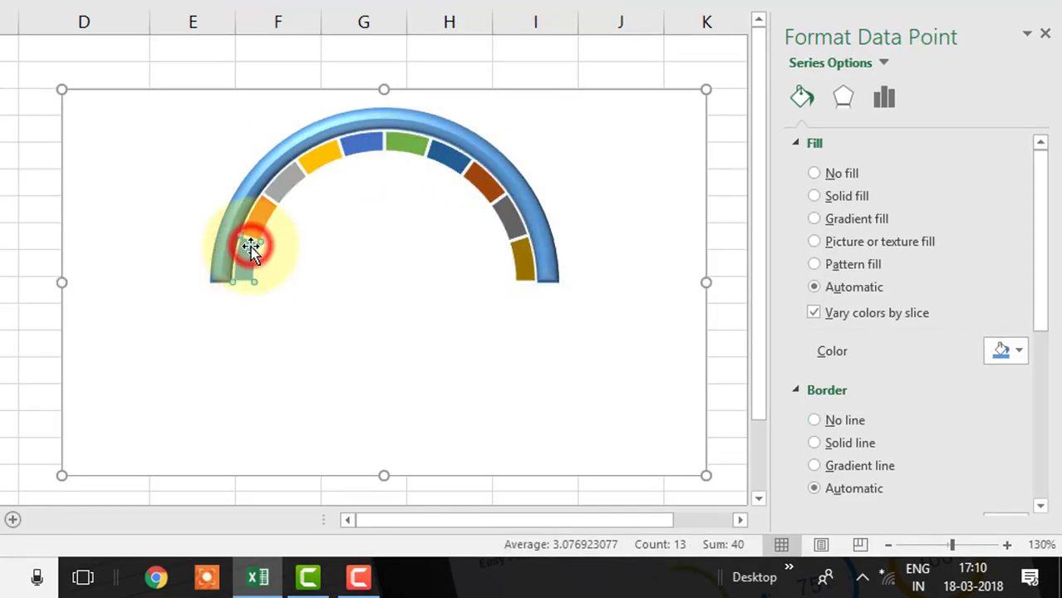
click(800, 99)
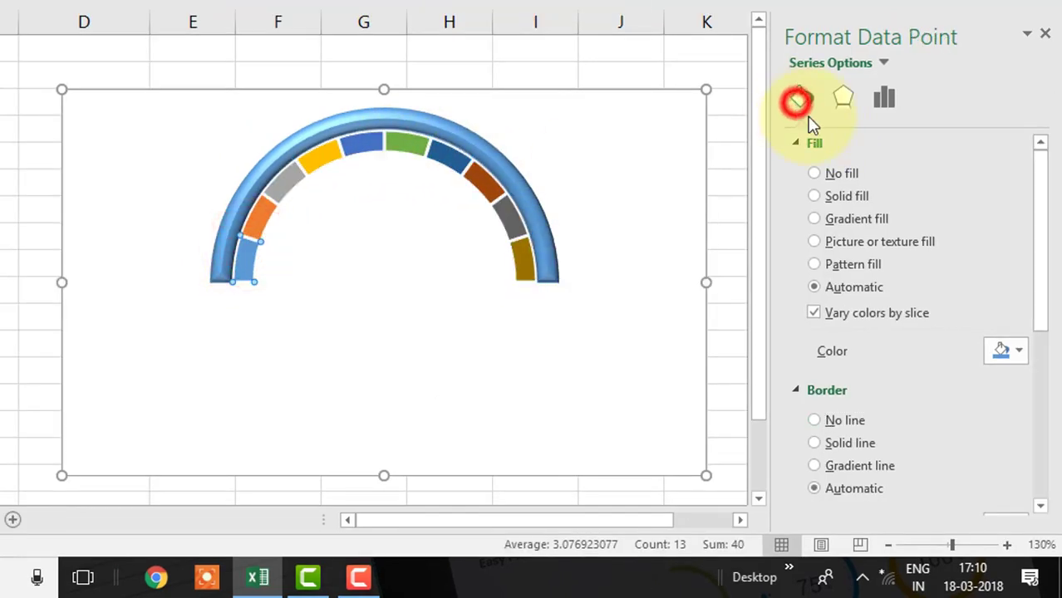
click(1017, 356)
click(911, 513)
click(266, 216)
click(1019, 352)
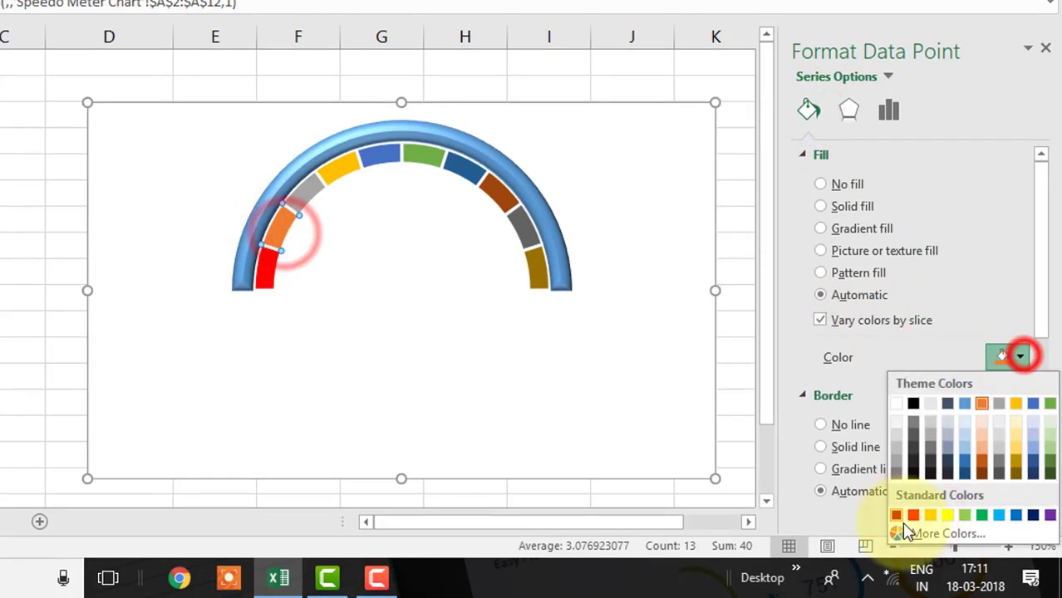
click(912, 515)
click(306, 187)
click(808, 108)
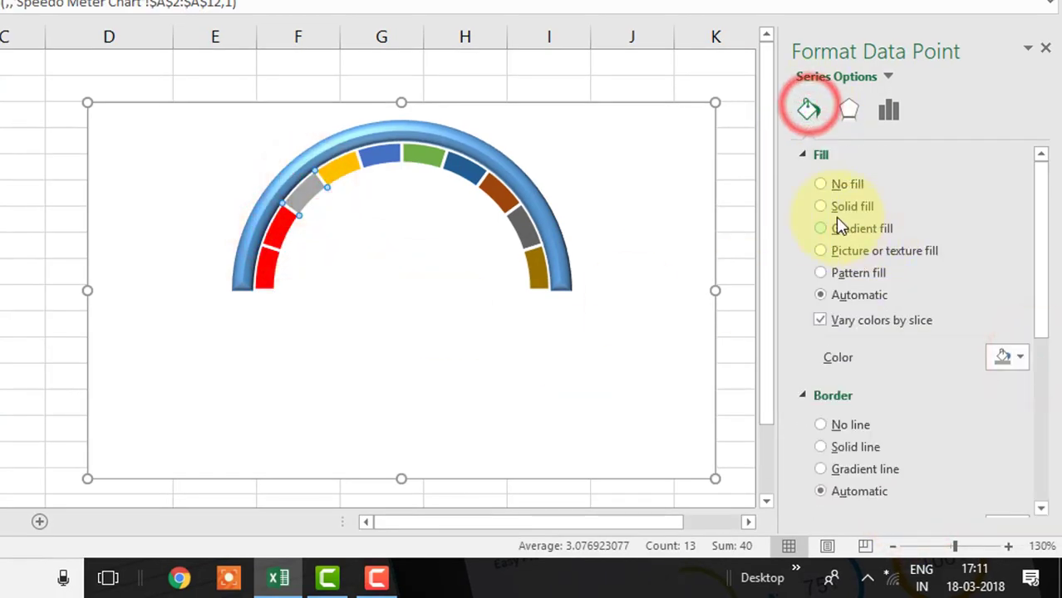
click(1019, 356)
click(912, 513)
- Colour the middle four gauge segments gold
click(353, 170)
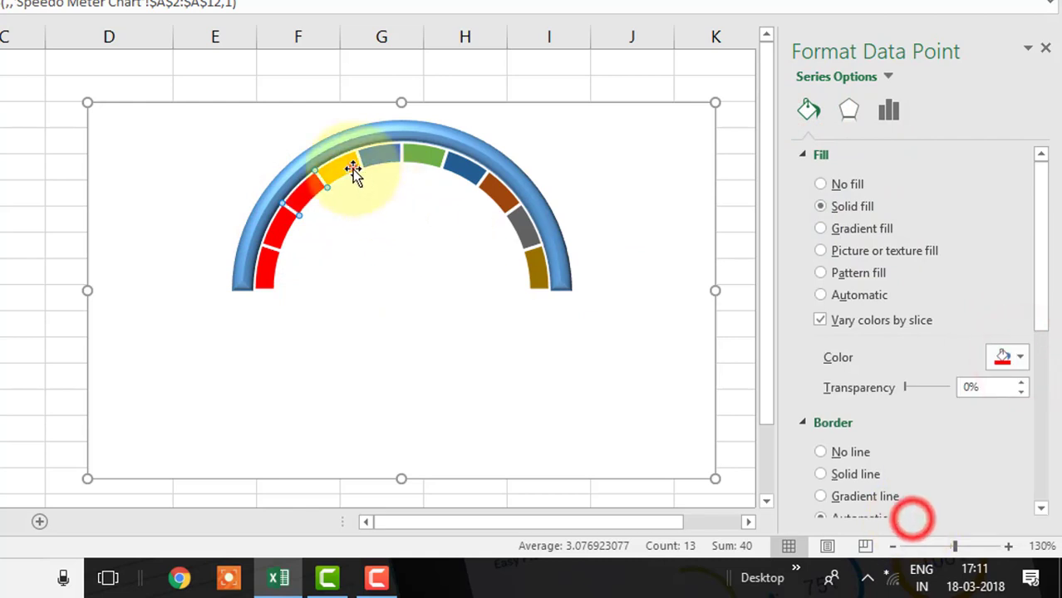
click(375, 156)
click(1018, 357)
click(1019, 358)
click(1018, 357)
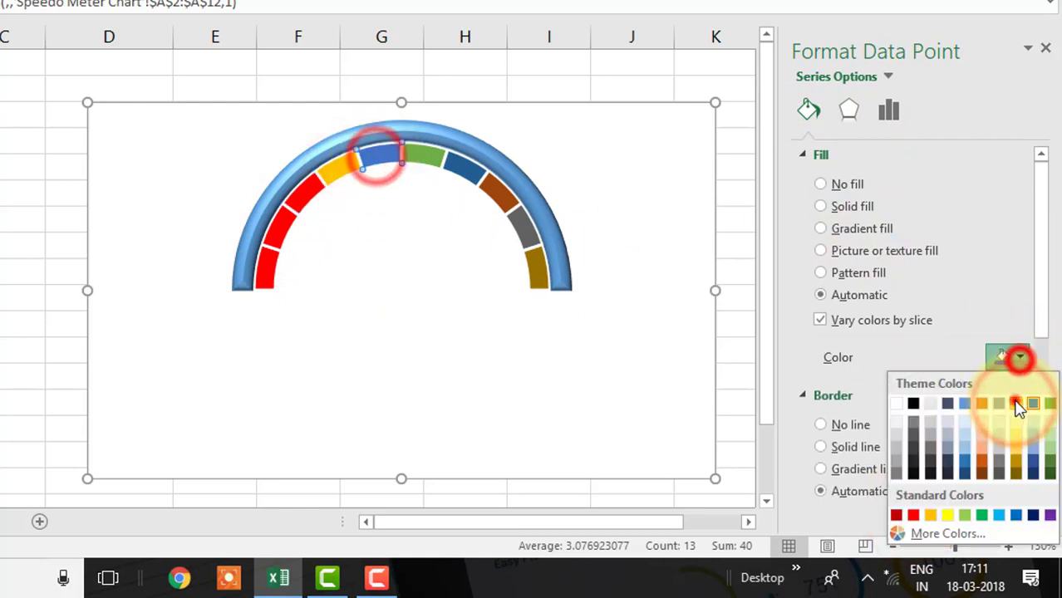
click(1015, 403)
click(419, 154)
click(1019, 357)
click(1016, 404)
click(457, 168)
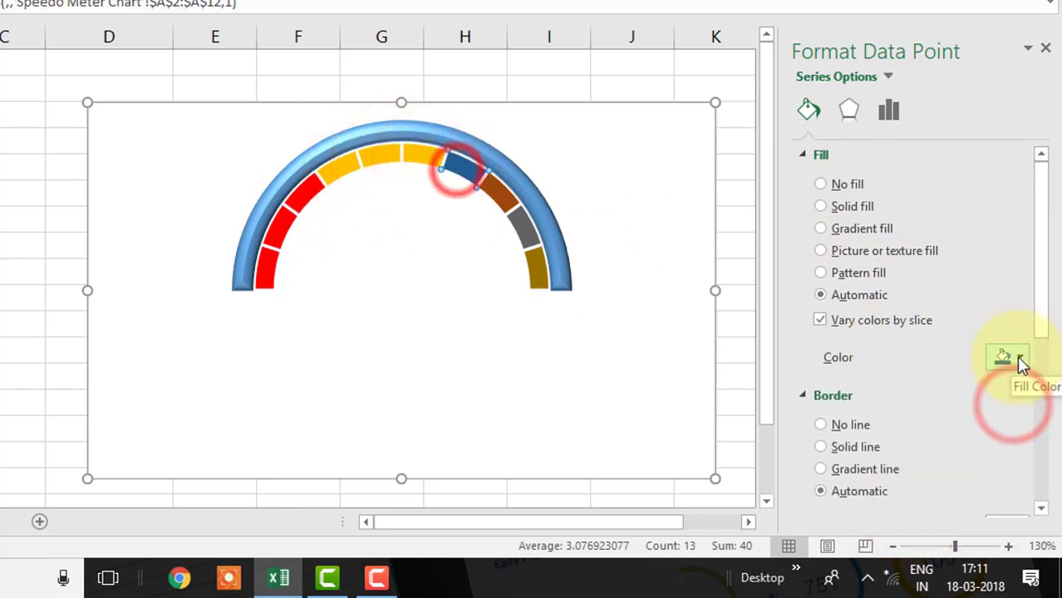
click(1019, 357)
click(1015, 404)
click(498, 195)
- Colour the last three gauge segments green
click(1019, 358)
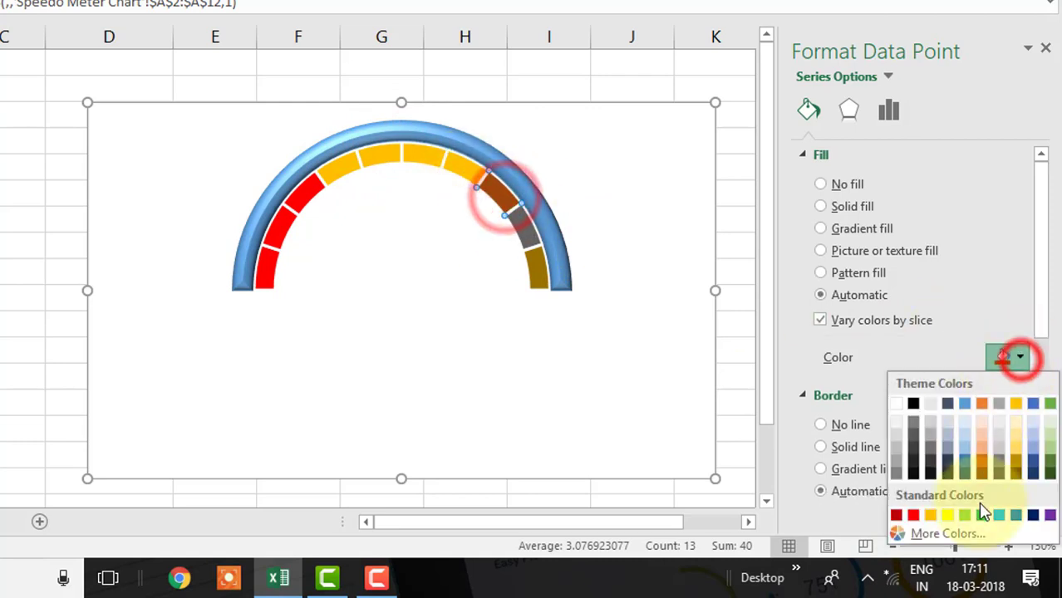
click(981, 515)
click(516, 220)
click(1019, 357)
click(981, 515)
click(538, 270)
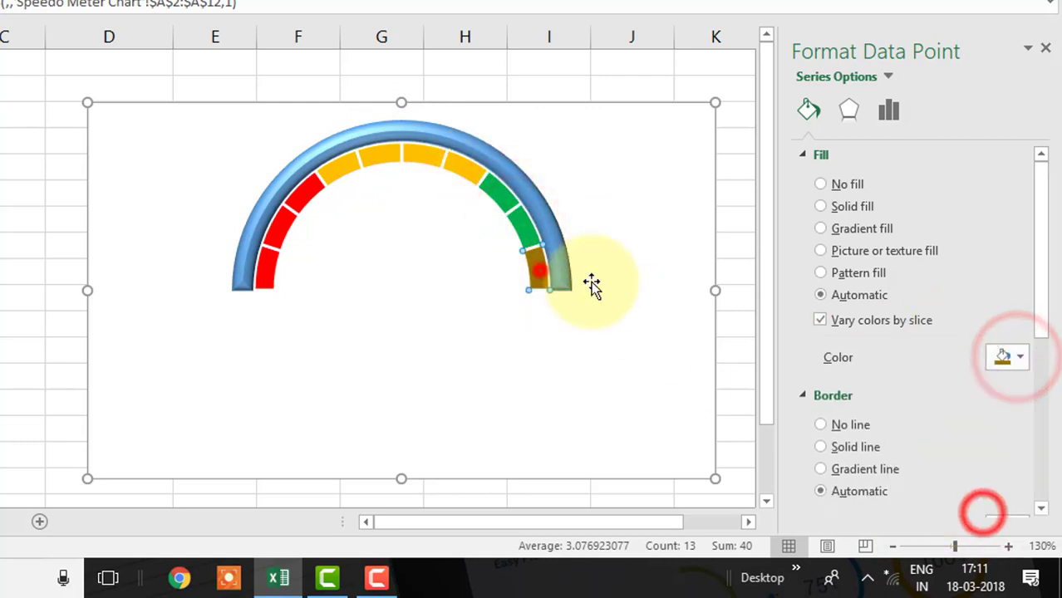
click(1019, 357)
click(982, 516)
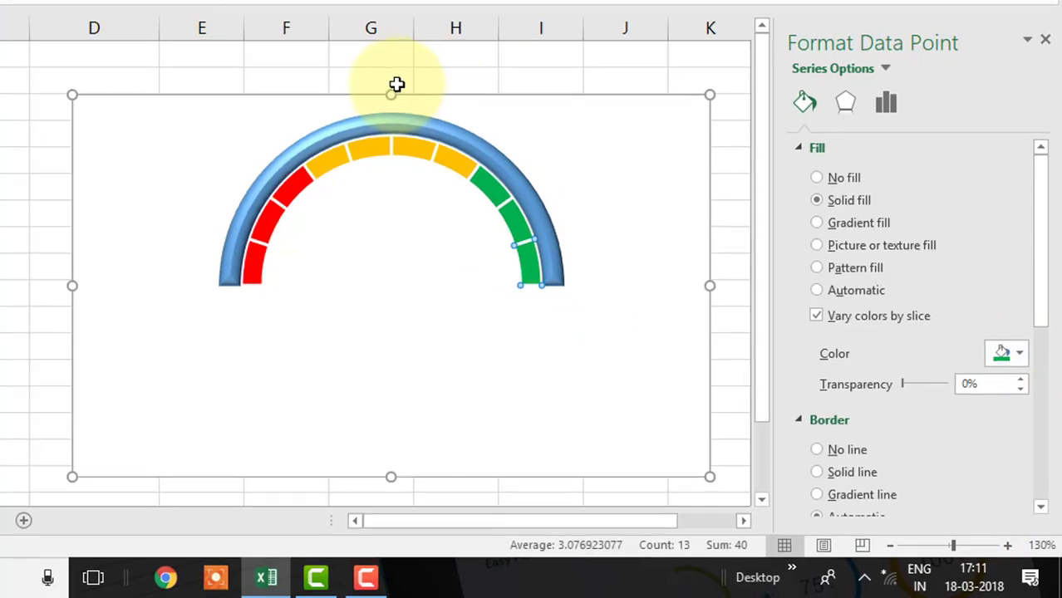
click(362, 83)
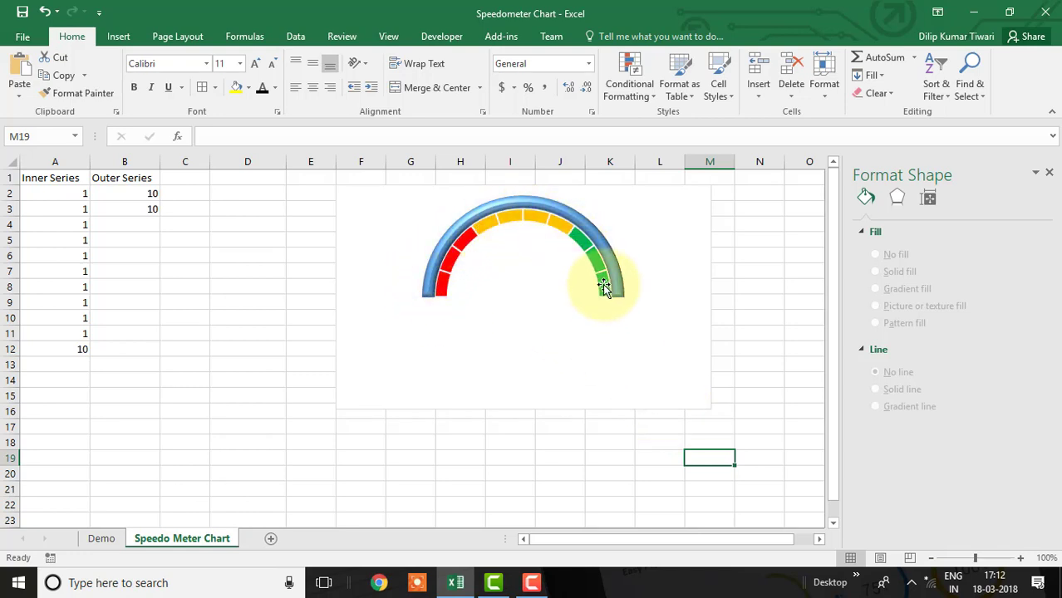
- Enter 10% and 20% in N2:N3 and extend the series down to 100% in N11
click(757, 197)
text(0)
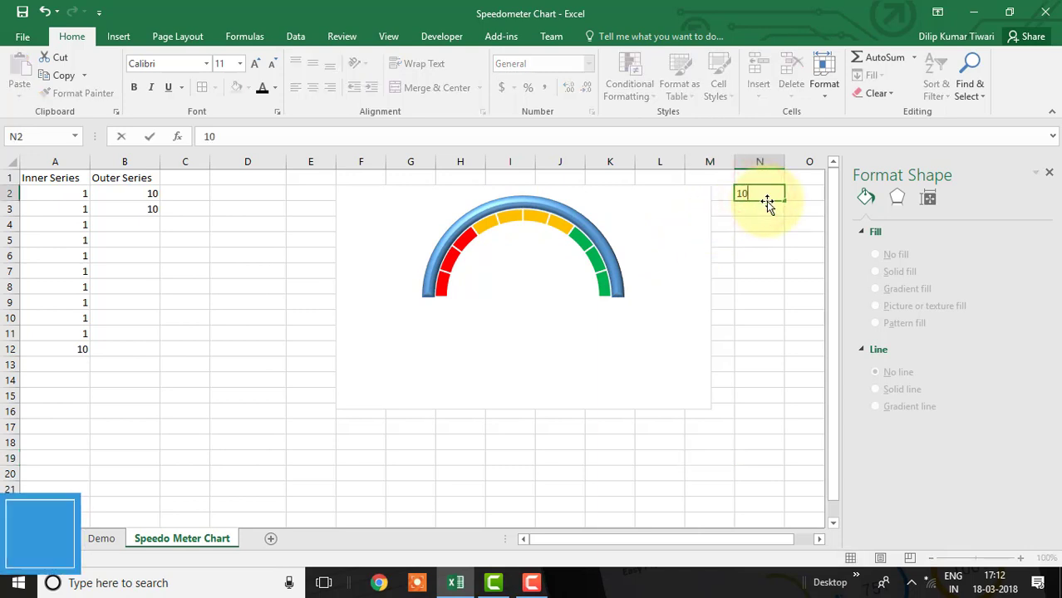
text(%)
key(Return)
text(2)
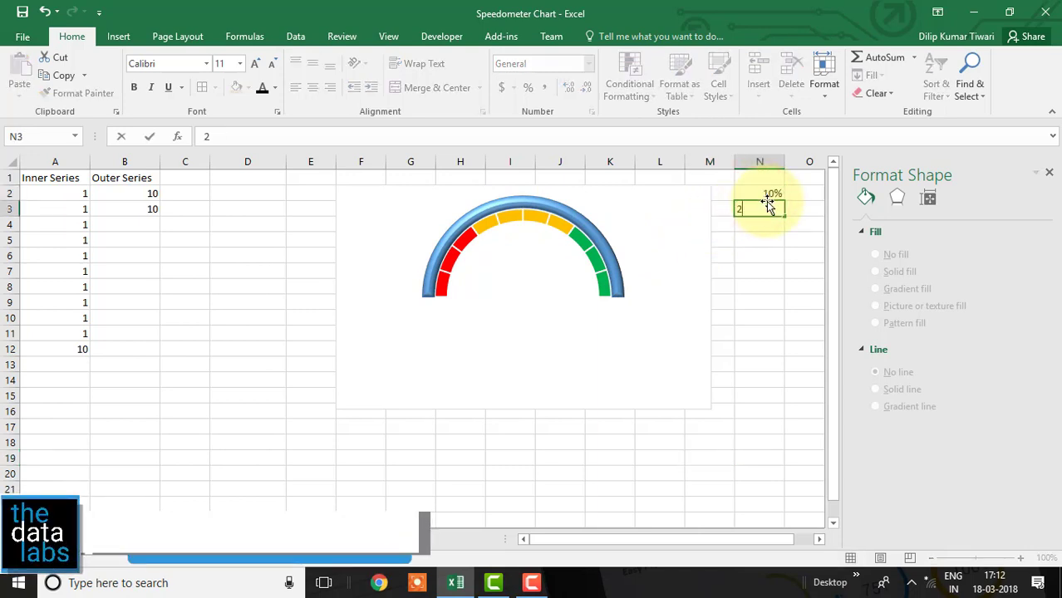
key(Return)
drag(768, 194, 779, 345)
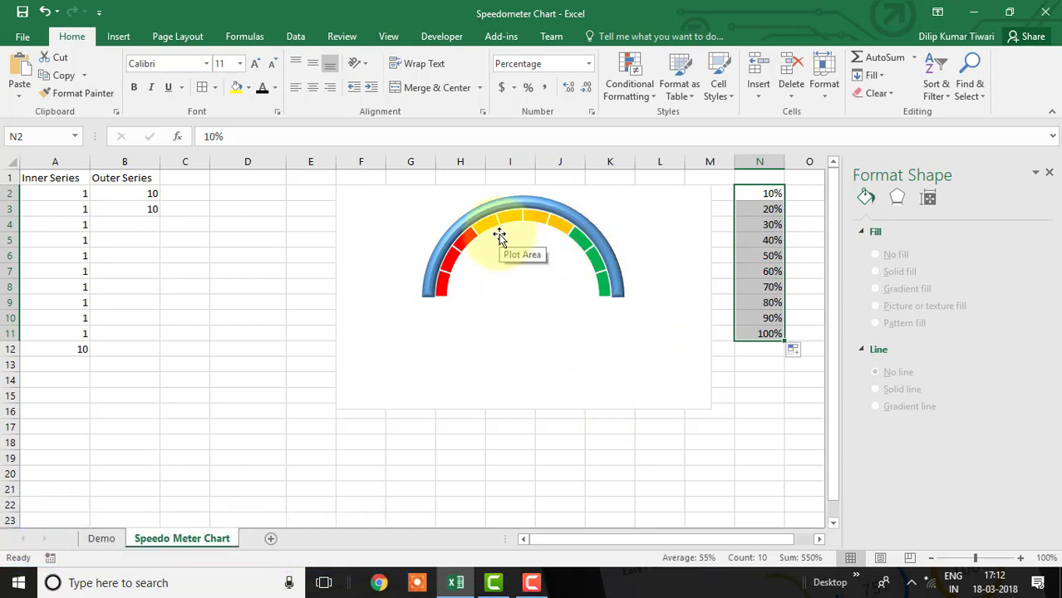
- Add data labels to the gauge's doughnut series
click(479, 229)
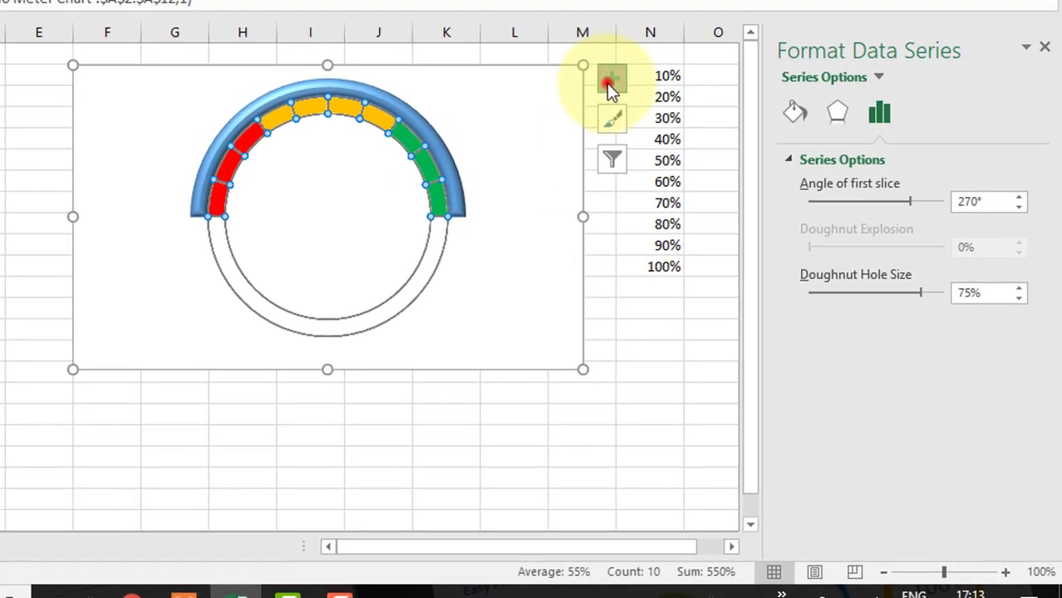
click(609, 82)
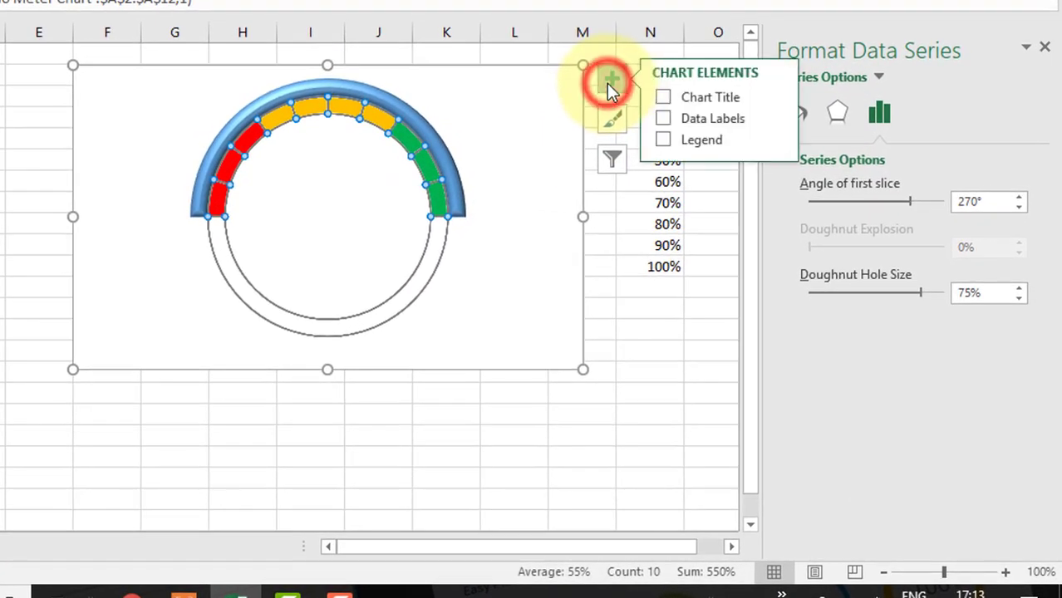
click(663, 118)
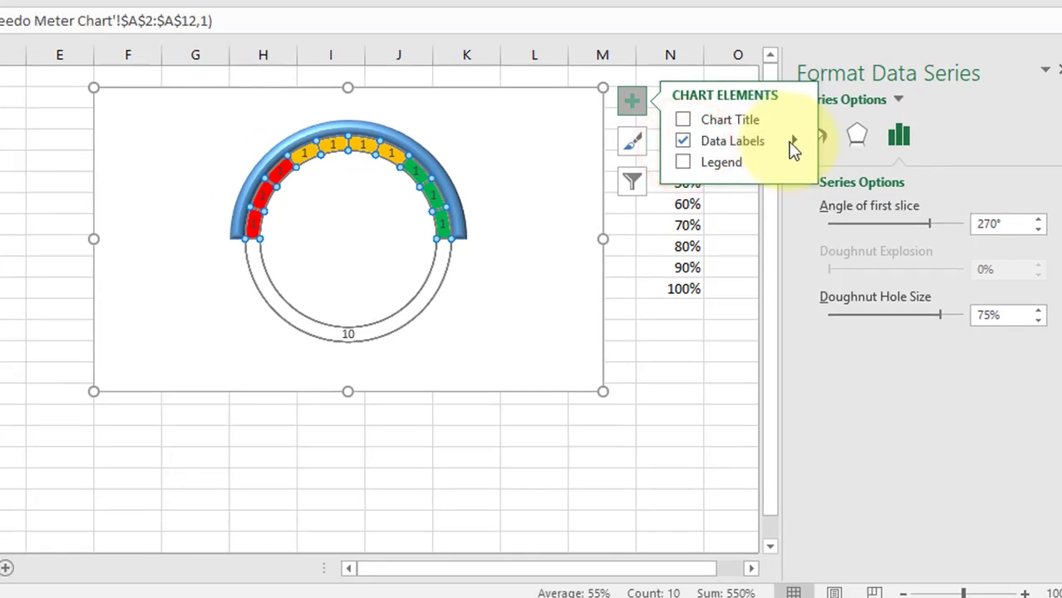
click(773, 118)
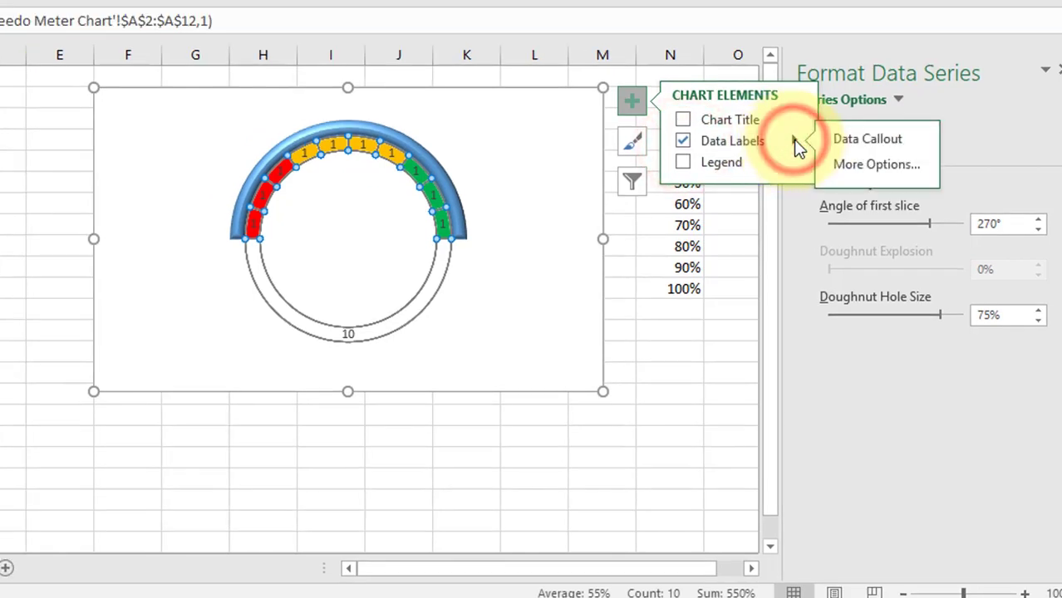
click(838, 163)
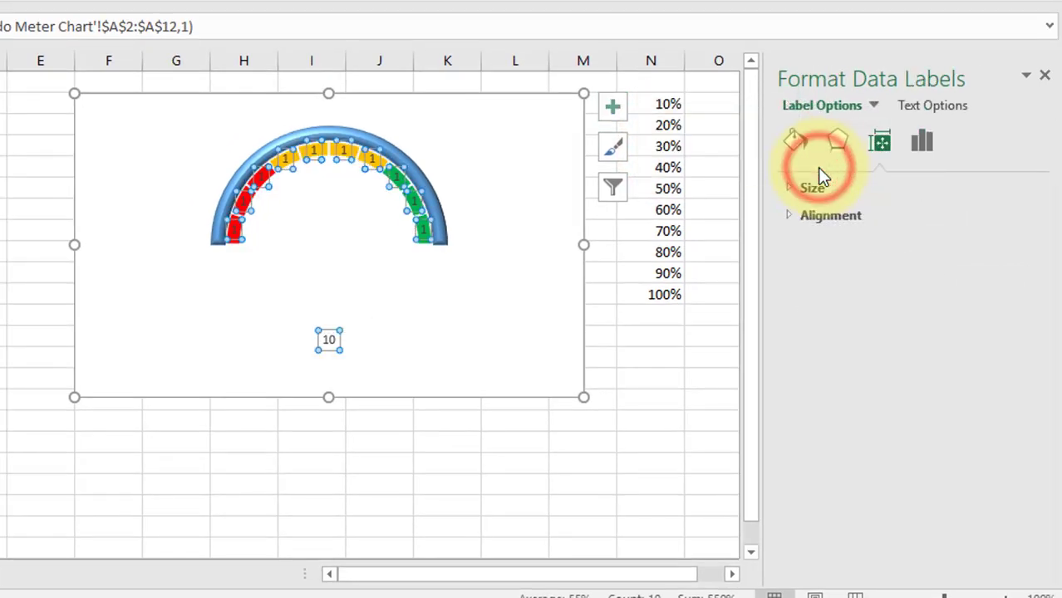
- Make the labels show Value From Cells N2:N11, with Value and leader lines turned off
click(921, 141)
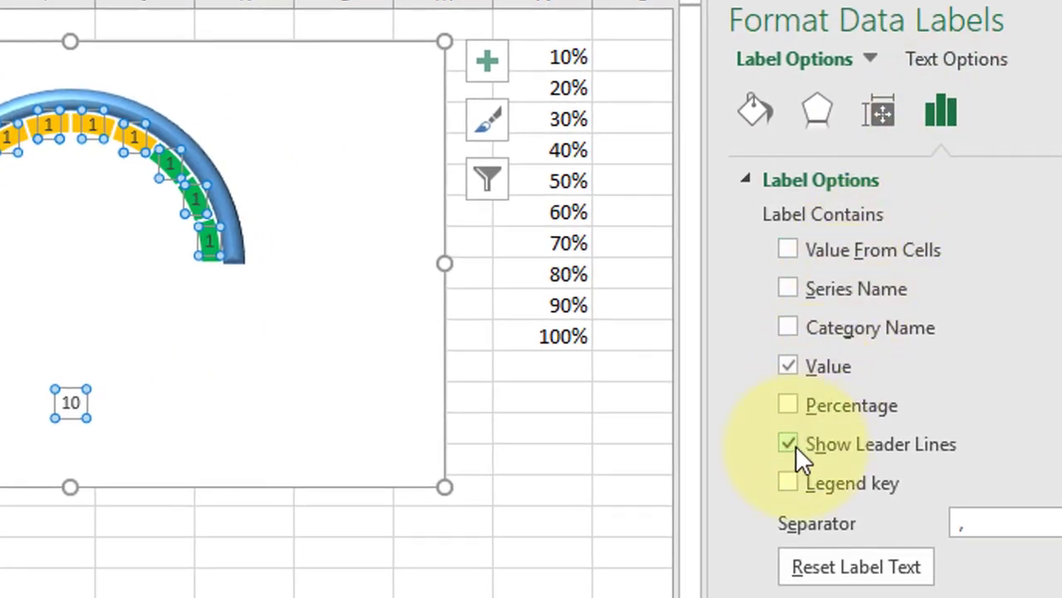
click(789, 445)
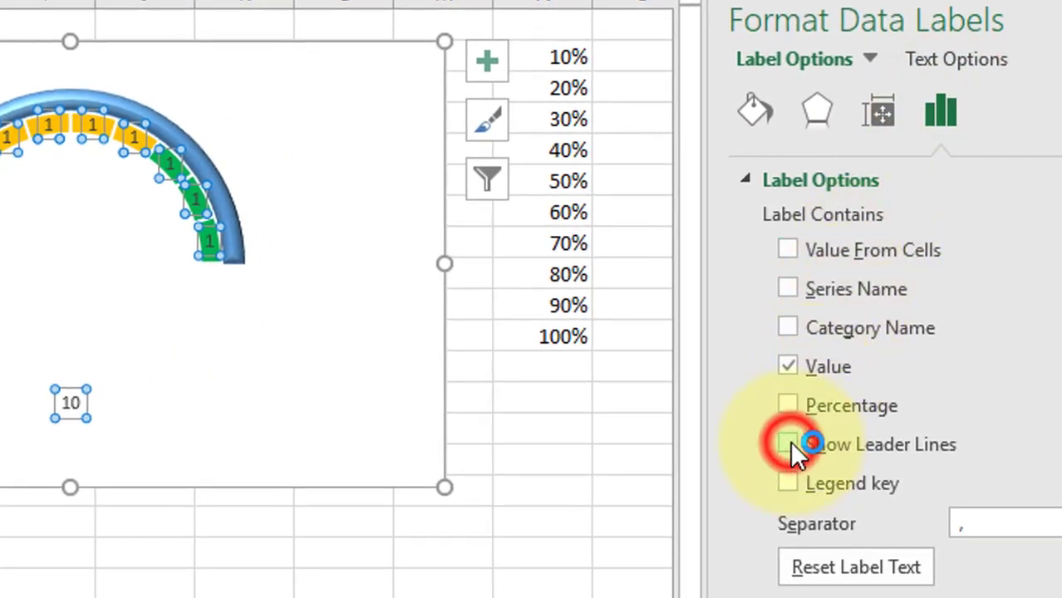
click(790, 364)
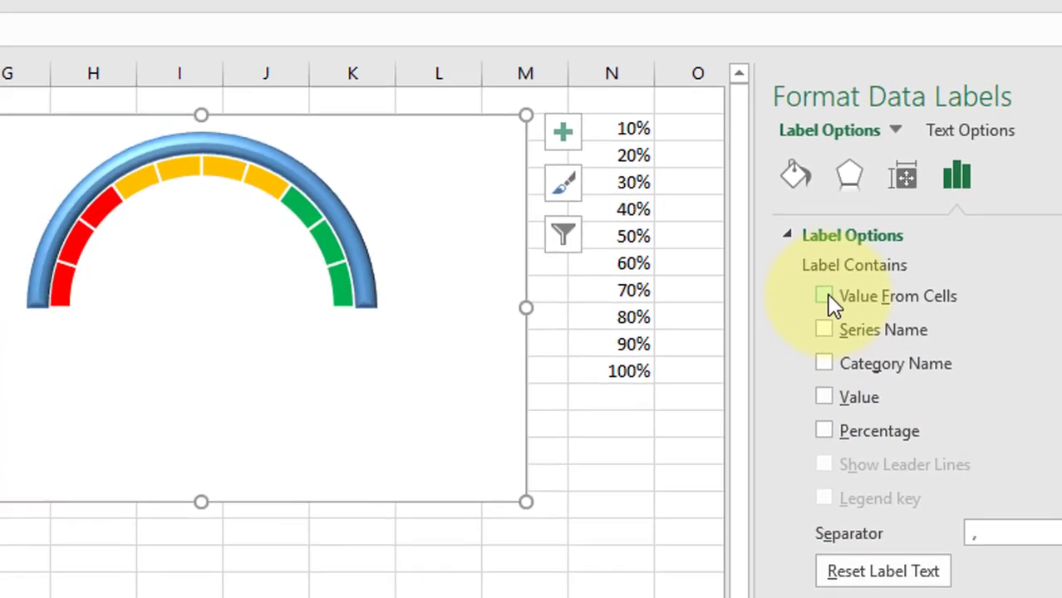
click(789, 249)
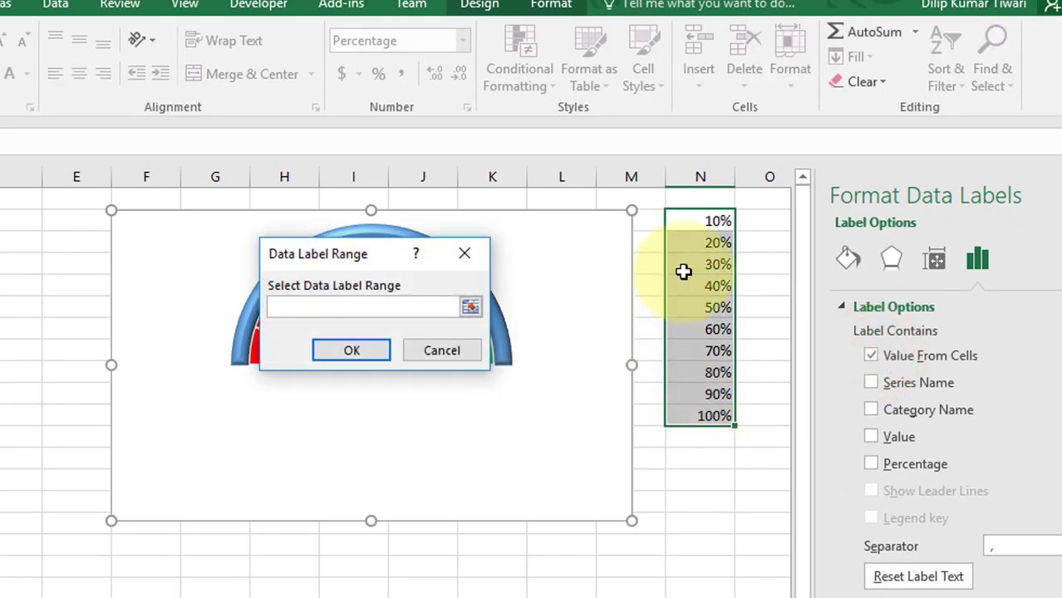
drag(713, 217, 718, 417)
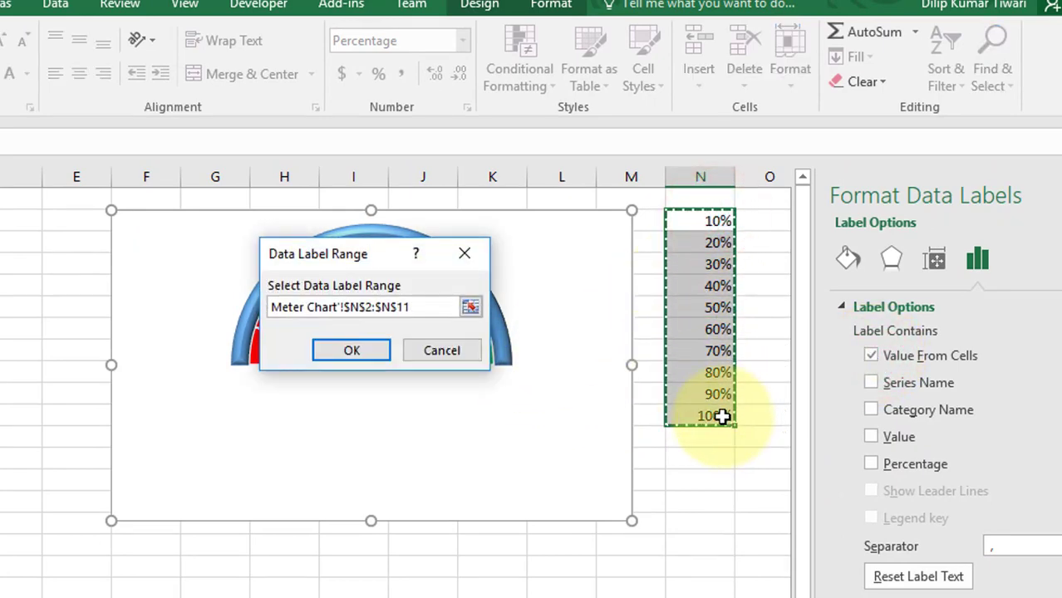
click(374, 351)
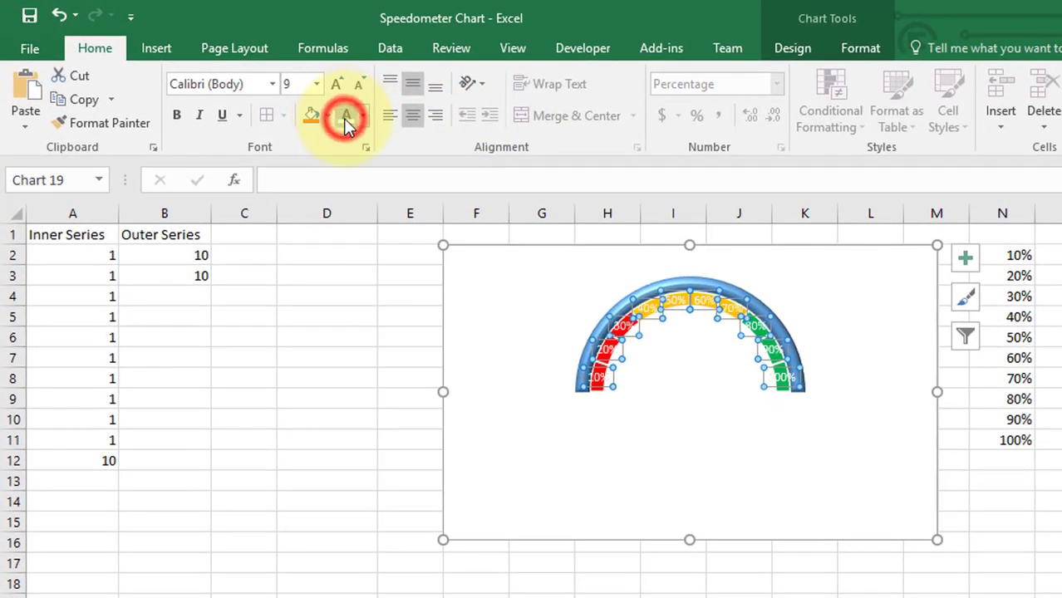
- Shrink the gauge label text to 6 pt
click(345, 118)
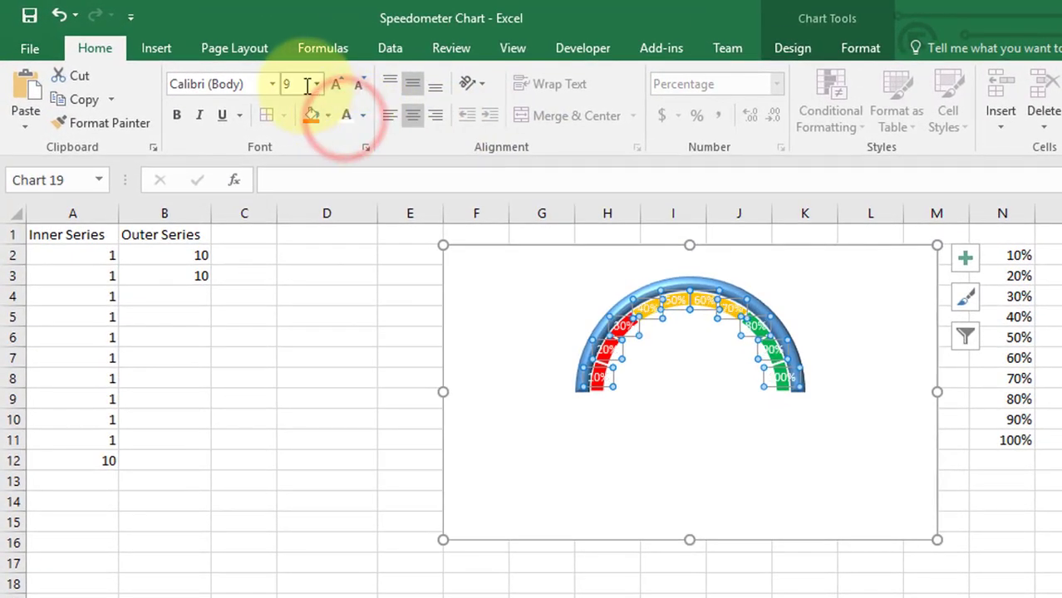
click(358, 88)
click(358, 88)
click(358, 88)
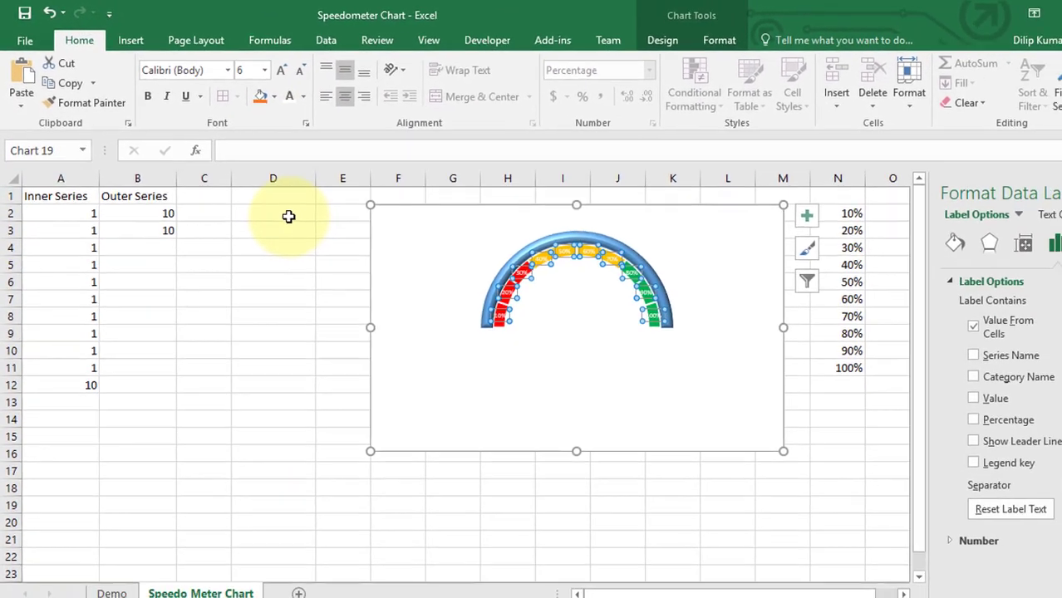
click(288, 217)
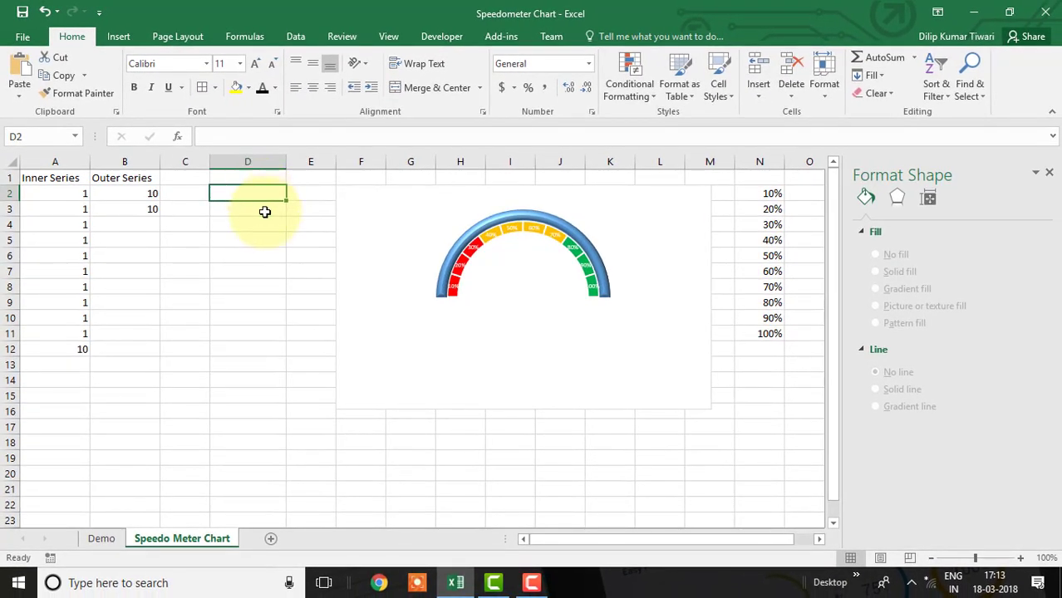
- Set the chart area to No fill and No line
click(386, 198)
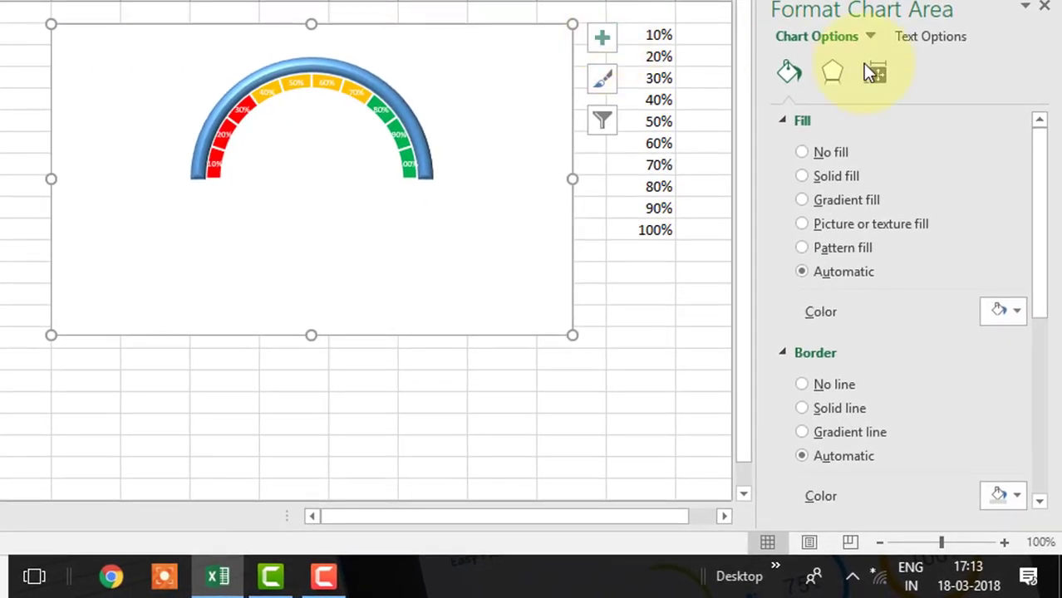
click(817, 152)
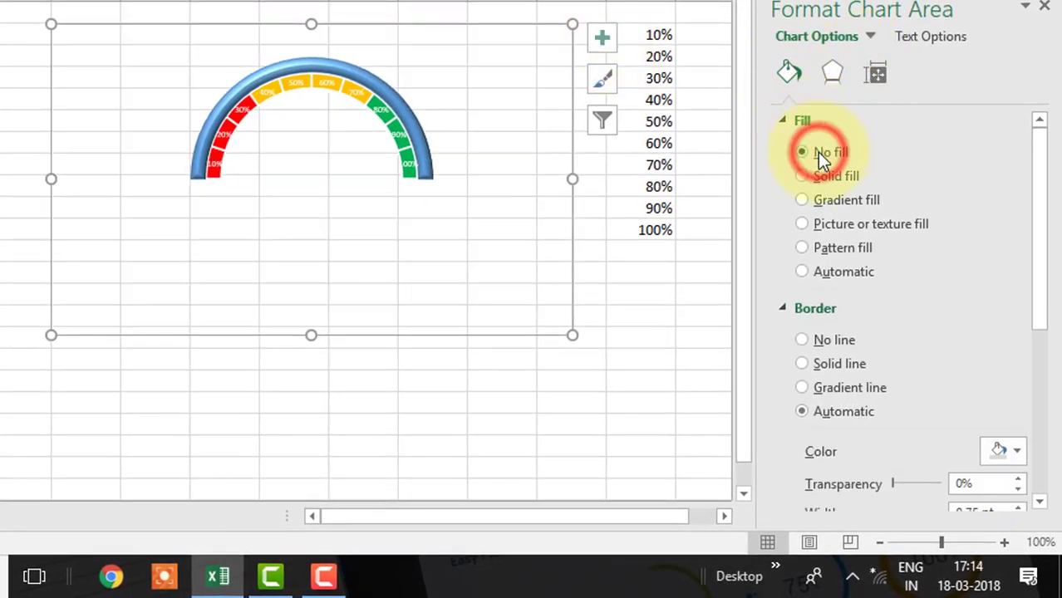
click(822, 342)
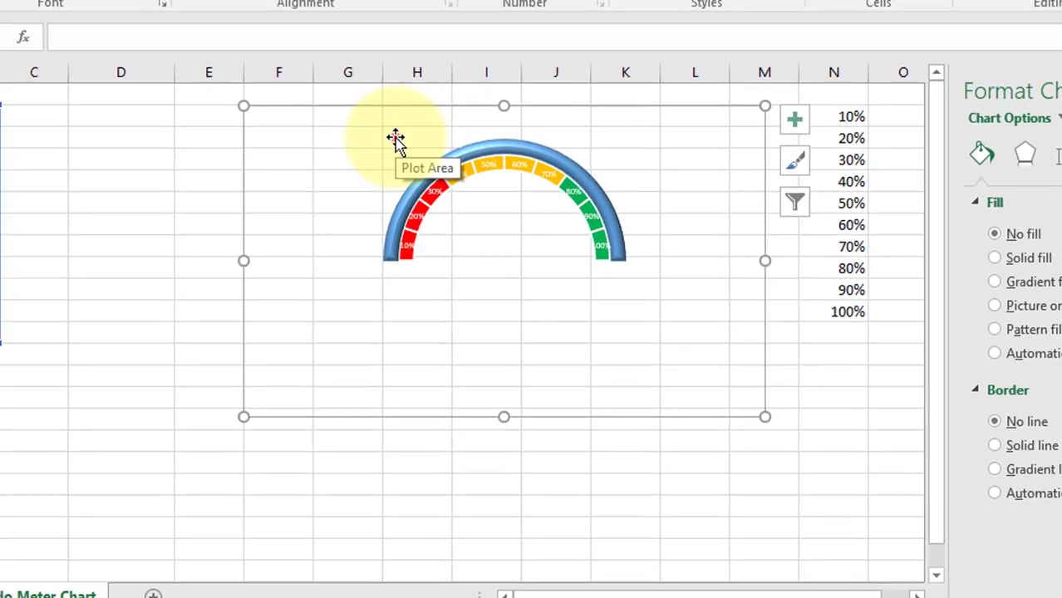
- Enlarge the plot area toward the top-left and right so the gauge fills the chart
click(396, 140)
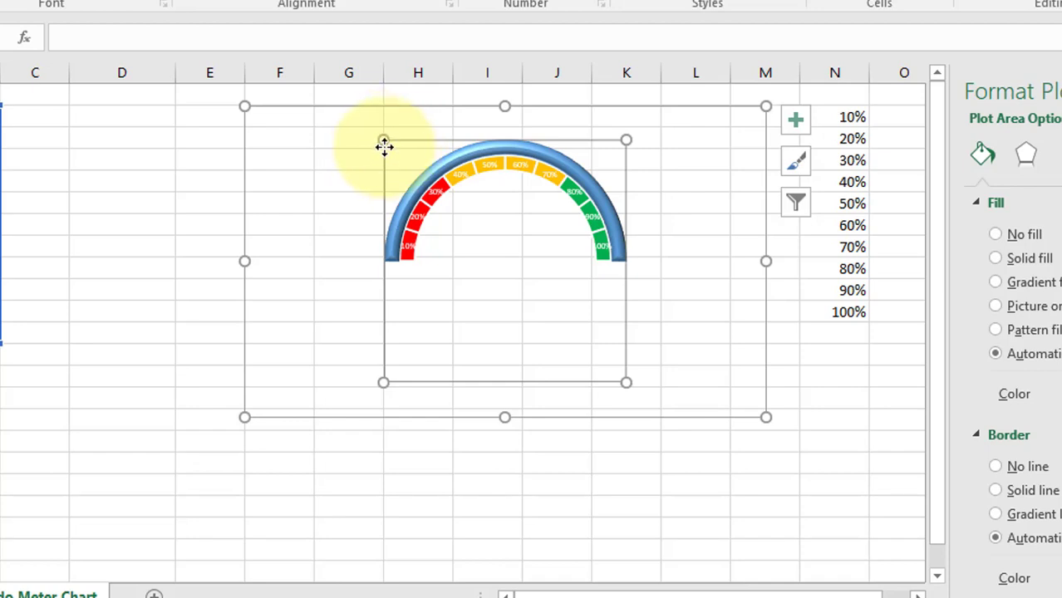
drag(384, 141, 354, 109)
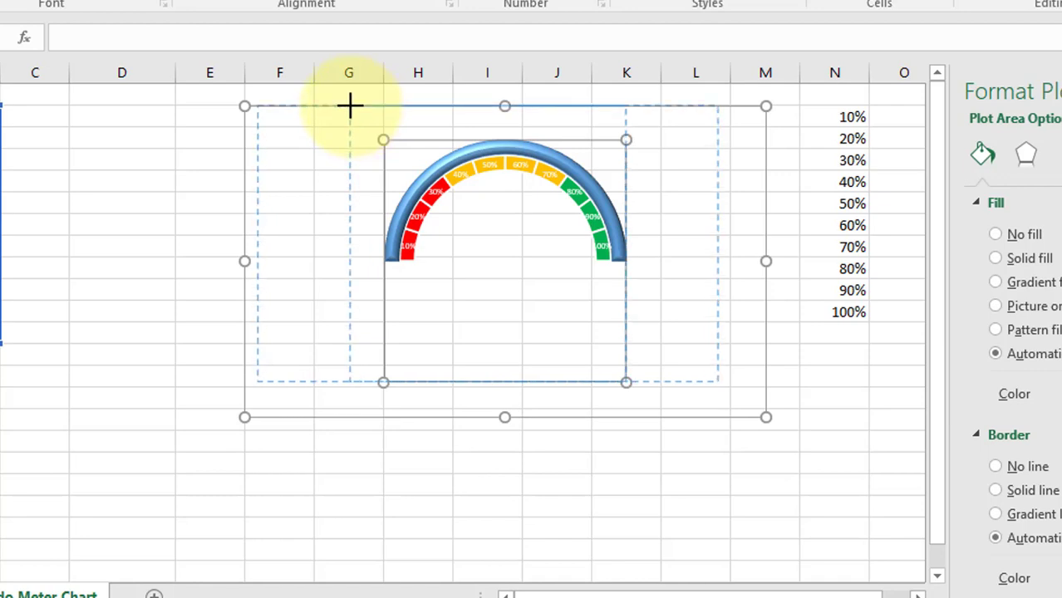
drag(354, 109, 393, 127)
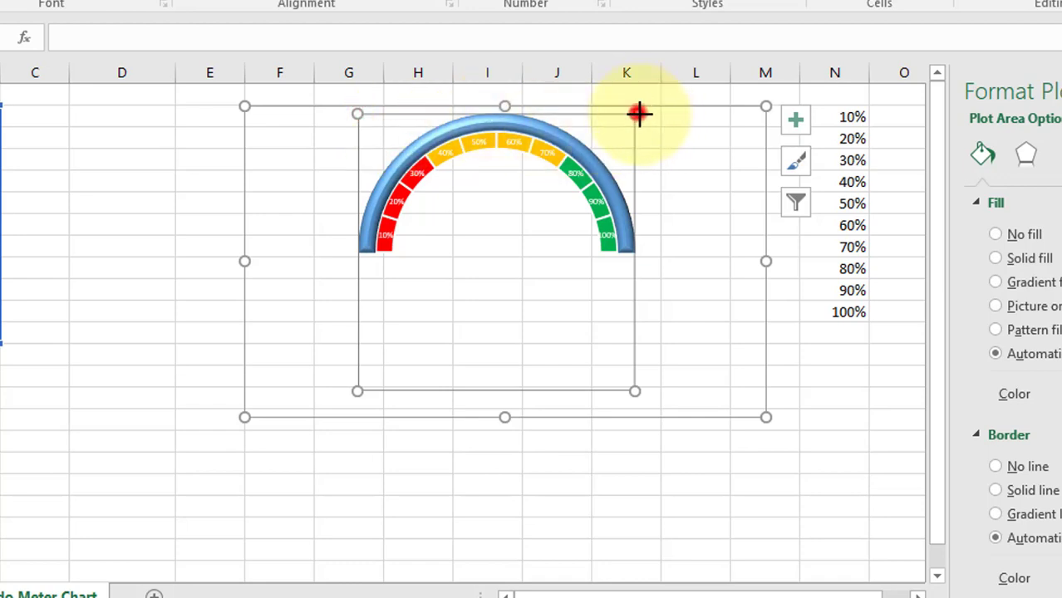
drag(639, 113, 645, 133)
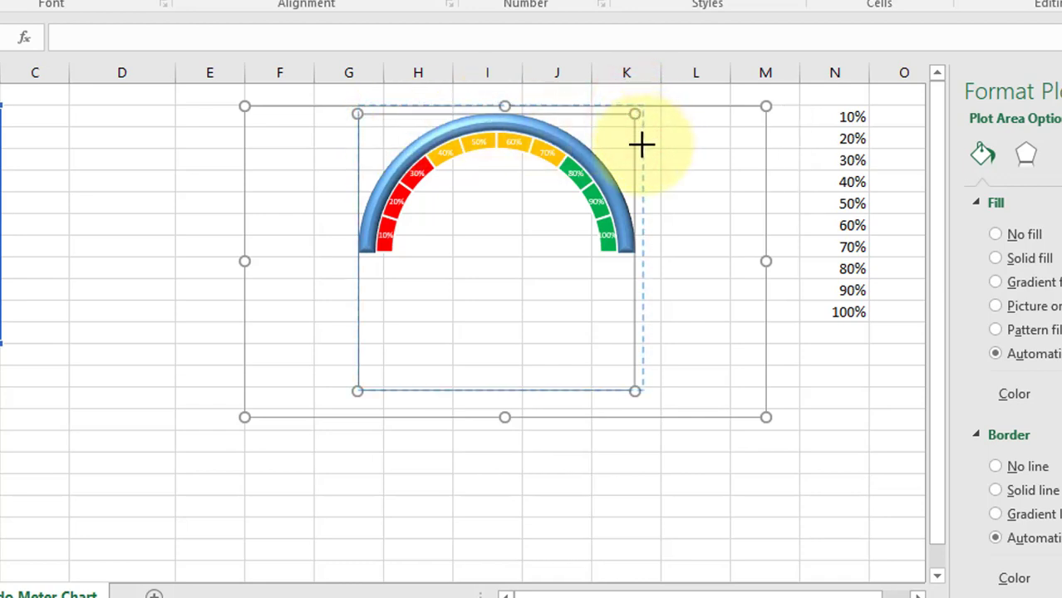
drag(641, 153, 642, 150)
key(Escape)
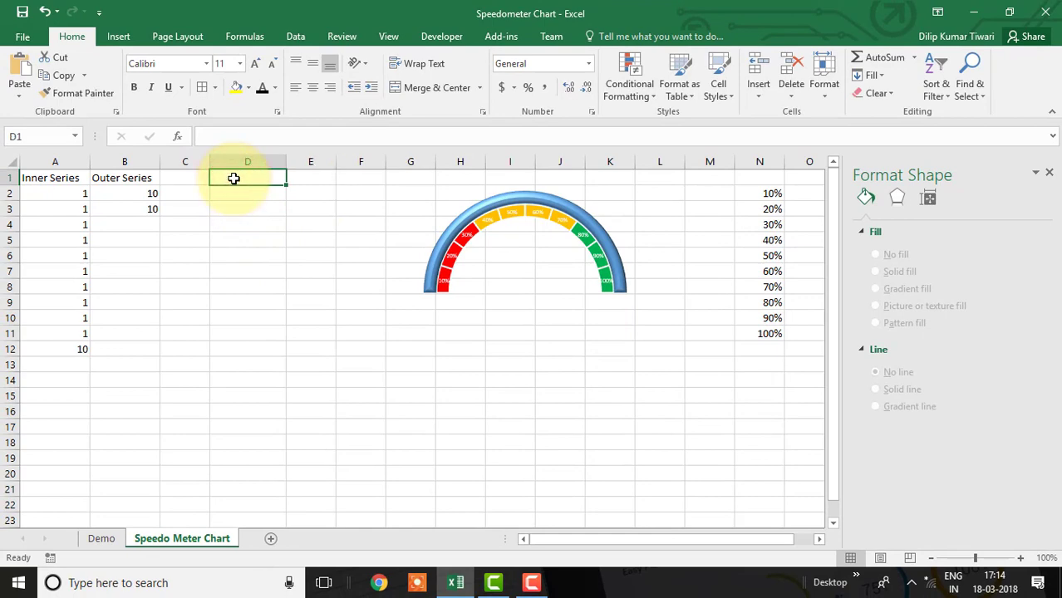
- Enter the labels Performance, Performance1, Niddle, Chart Slice1 and Bottom Slice1 in D1:D5
text(Performance)
key(Return)
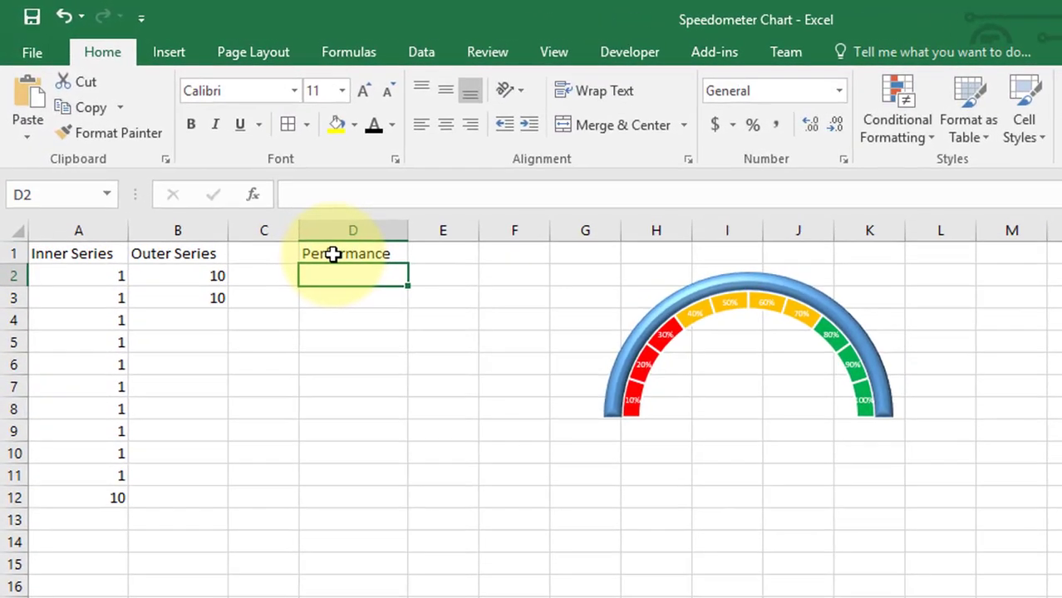
text(Performance1)
key(Return)
text(Niddle)
key(Return)
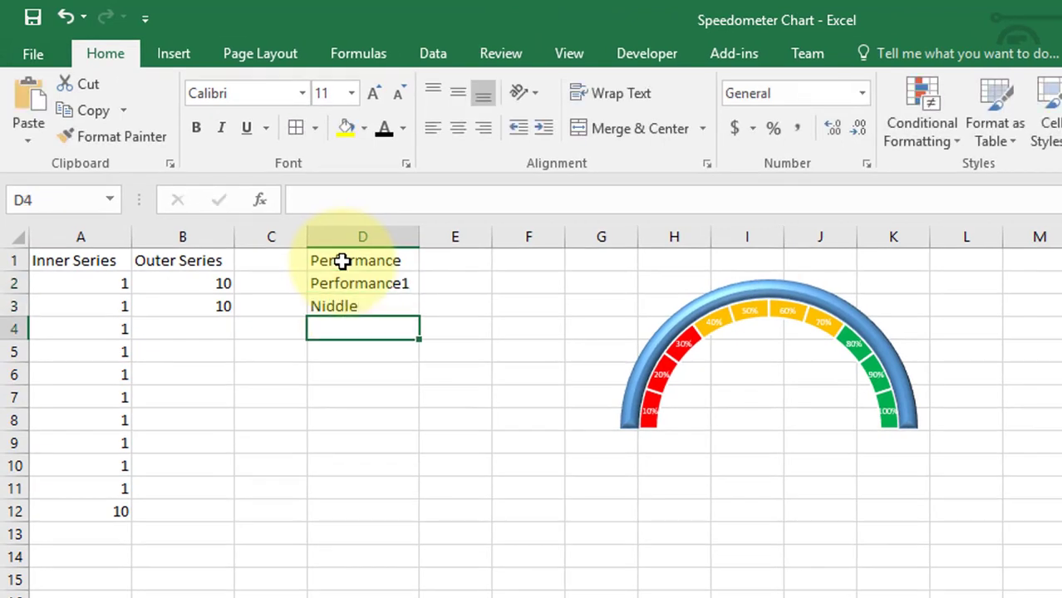
text(Chart )
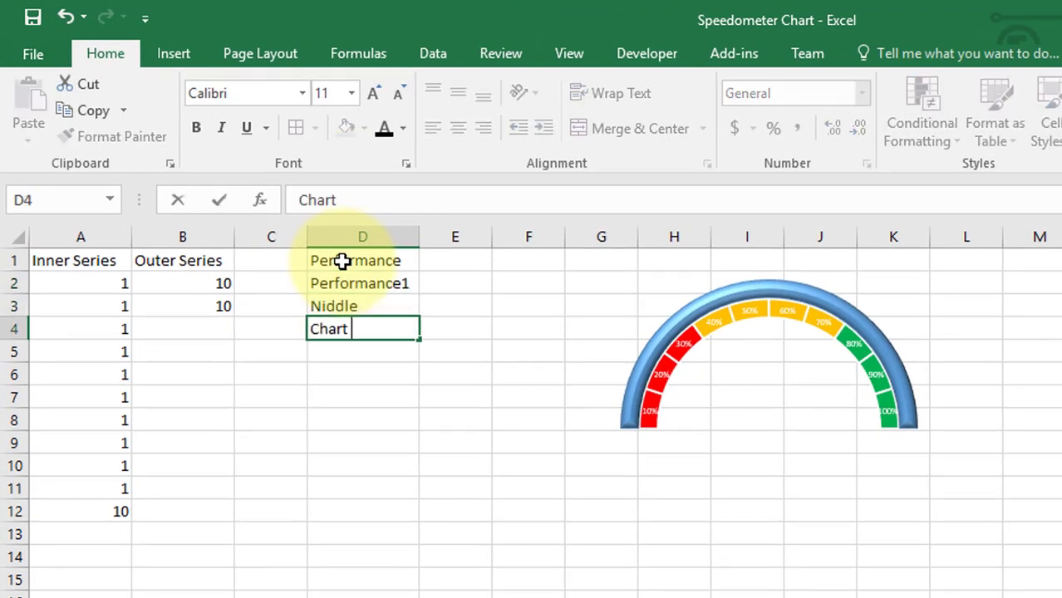
text(Slice1)
key(Return)
text(Bottom Slice)
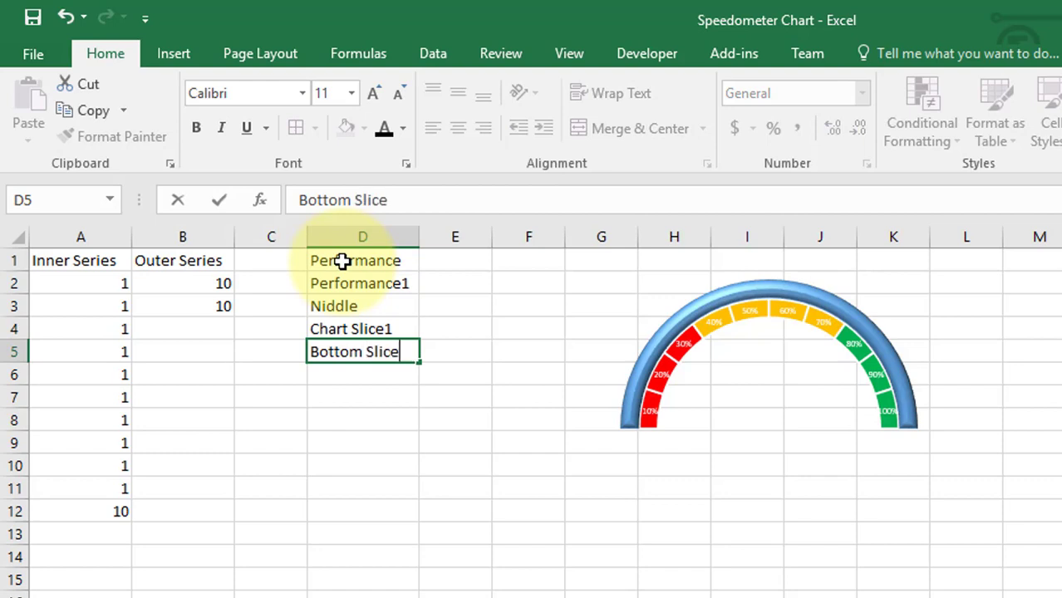
text(1)
key(Return)
- Fill E1:E5 with 80%, =E1, 1%, the Chart Slice1 formula (20.00%) and 100%
key(Up)
key(Up)
key(Up)
key(Up)
key(Up)
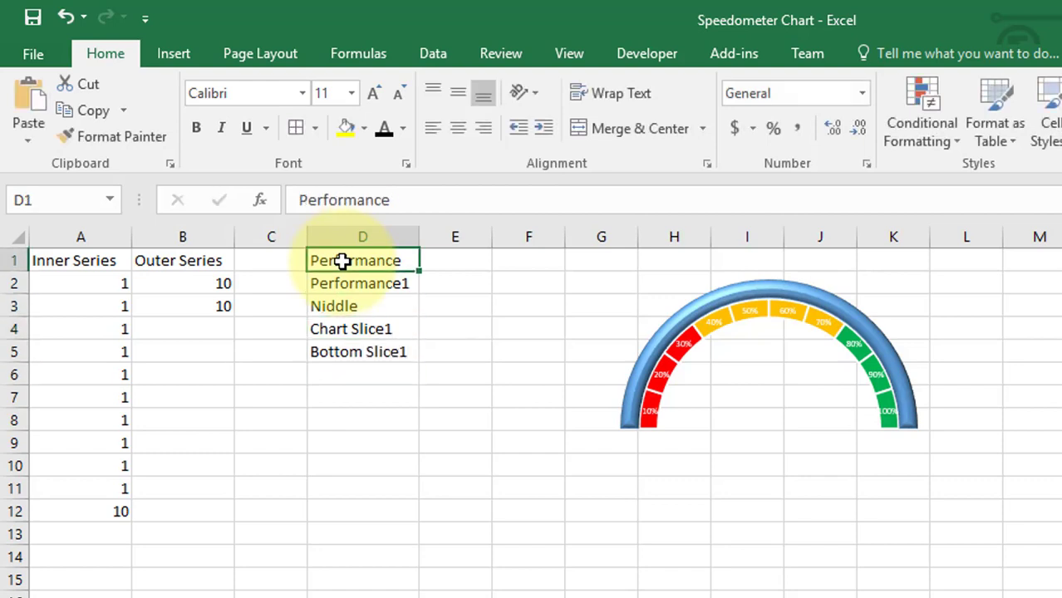
key(Right)
text(80%)
key(Return)
text(=E1)
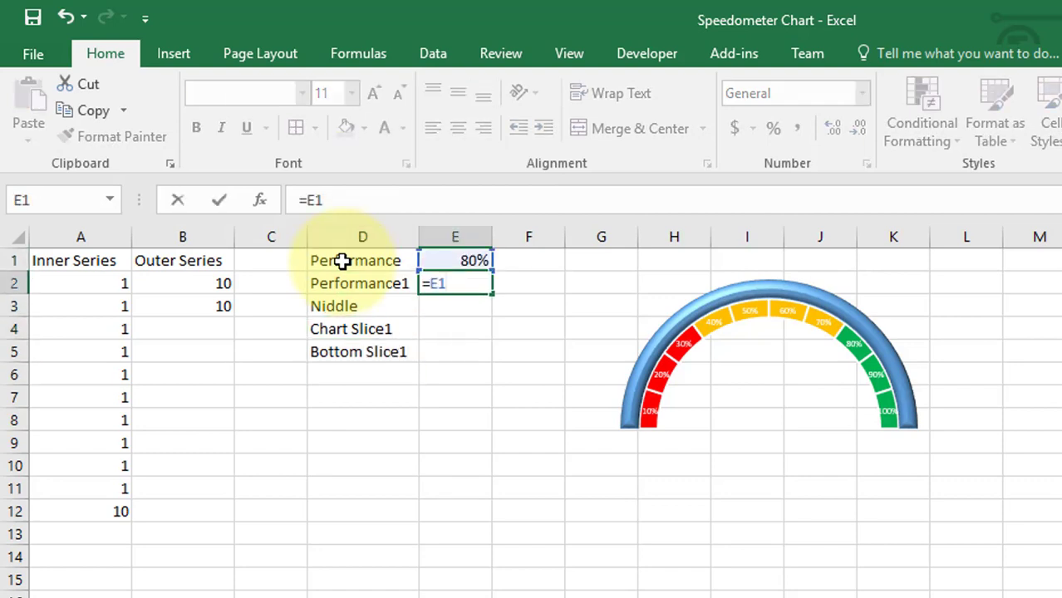
key(Return)
text(1%)
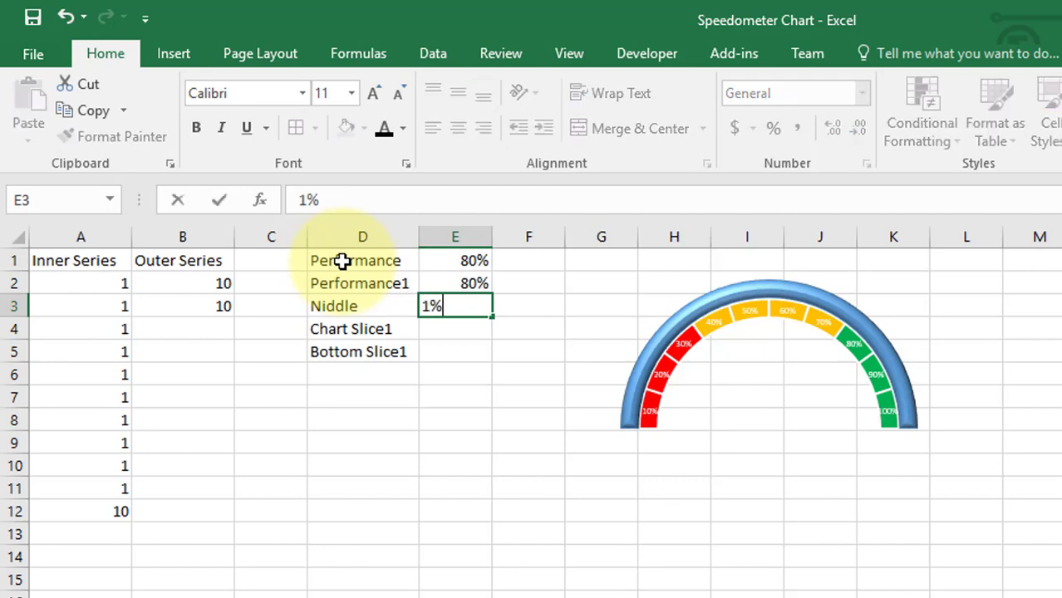
key(Return)
text(=100%-E2)
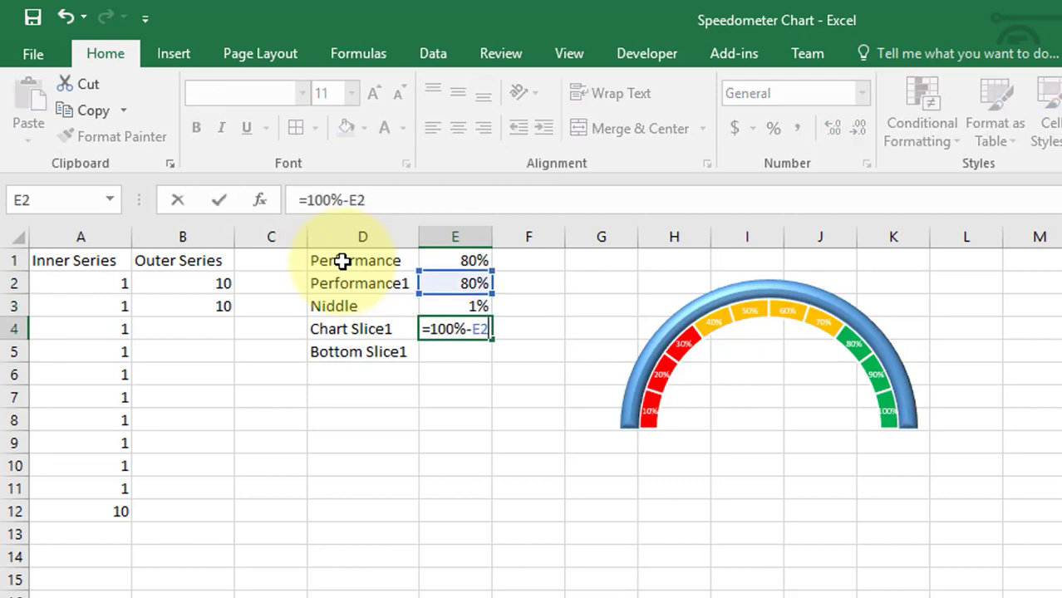
key(Return)
text(100%)
key(Return)
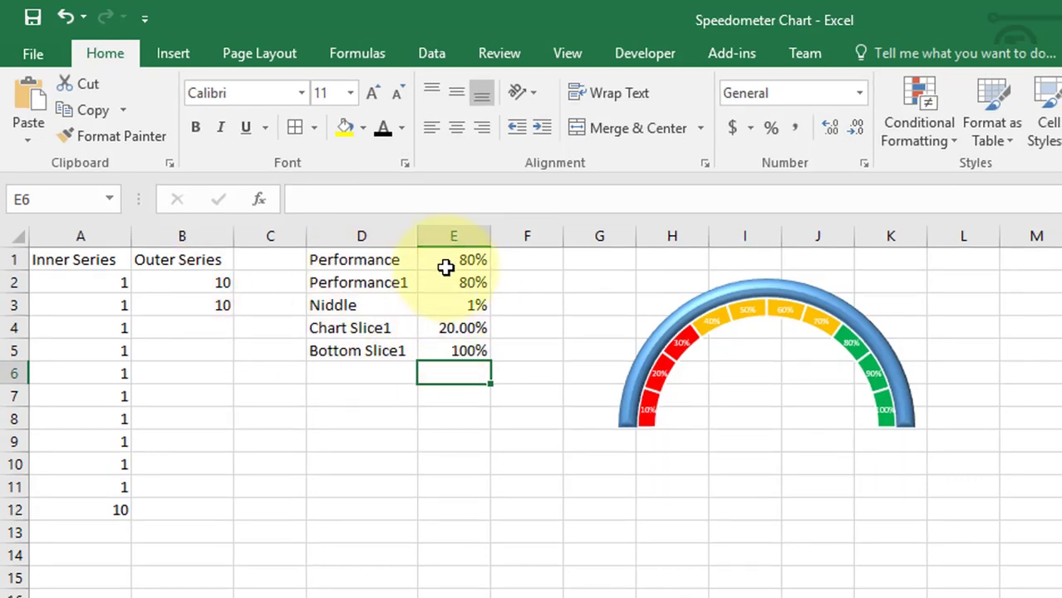
- Select the Performance1 to Bottom Slice1 values in E2:E5
drag(446, 259, 465, 350)
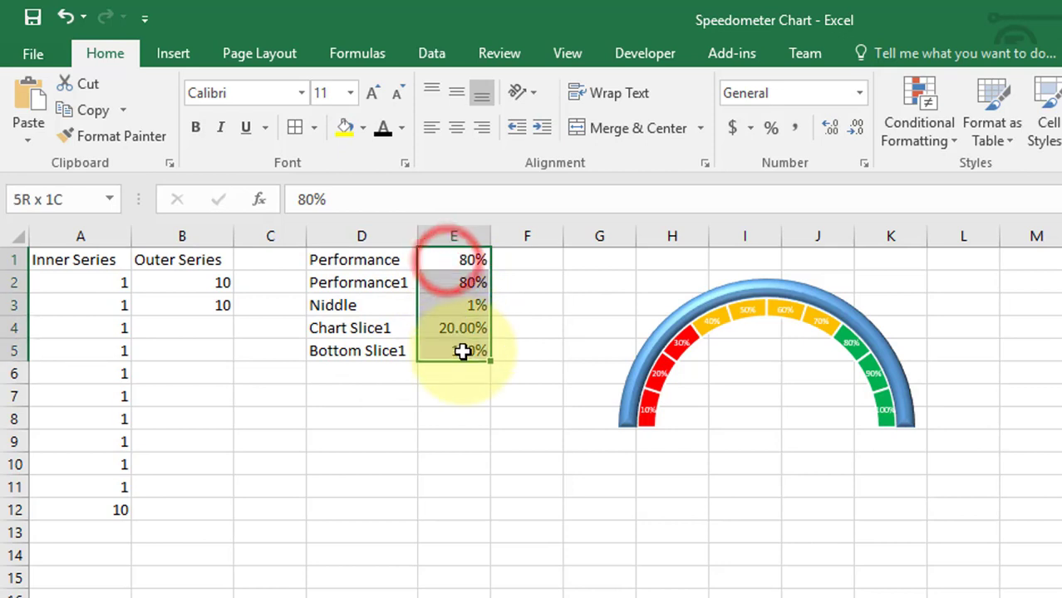
key(Left)
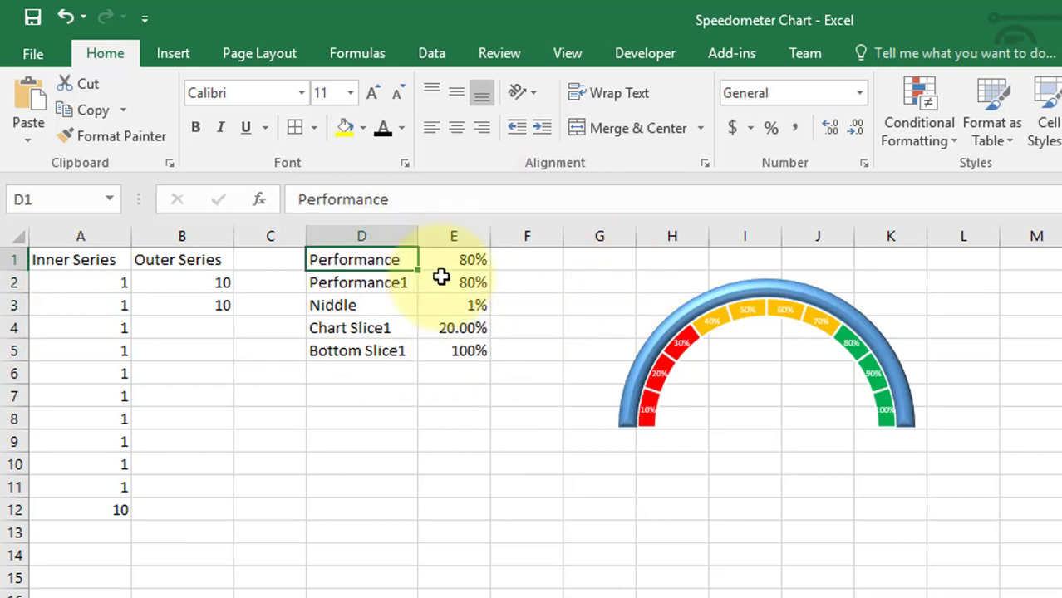
drag(440, 278, 462, 351)
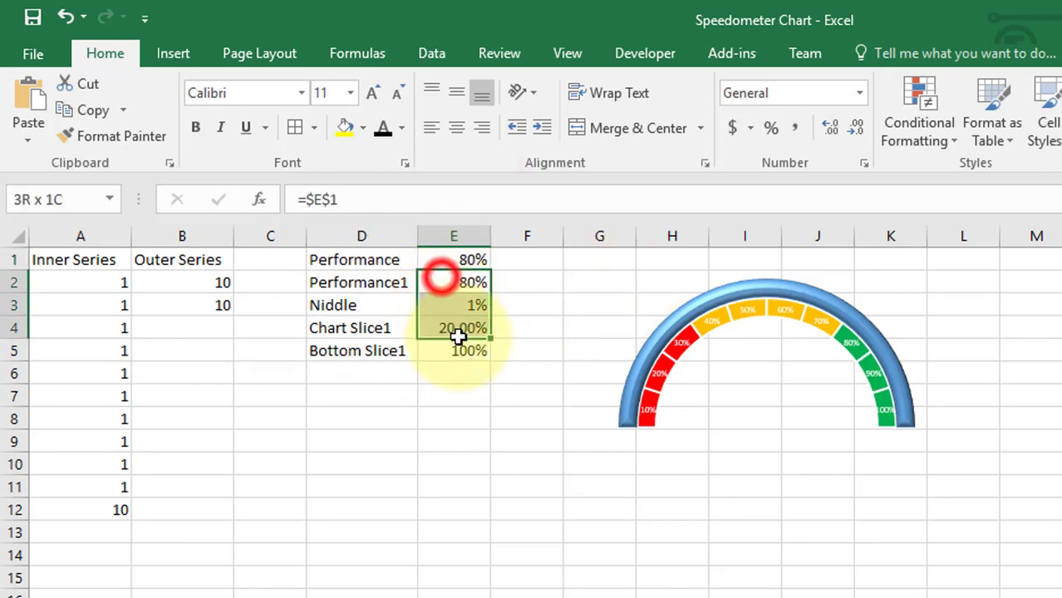
- Insert a 2-D pie chart from E2:E5 and move it below the data table
click(186, 56)
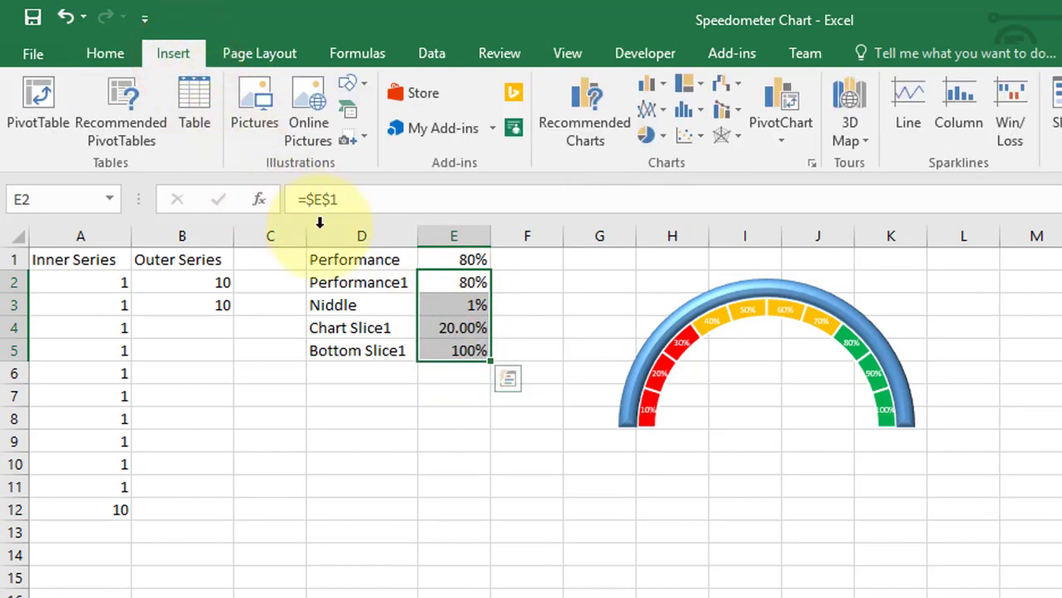
click(450, 131)
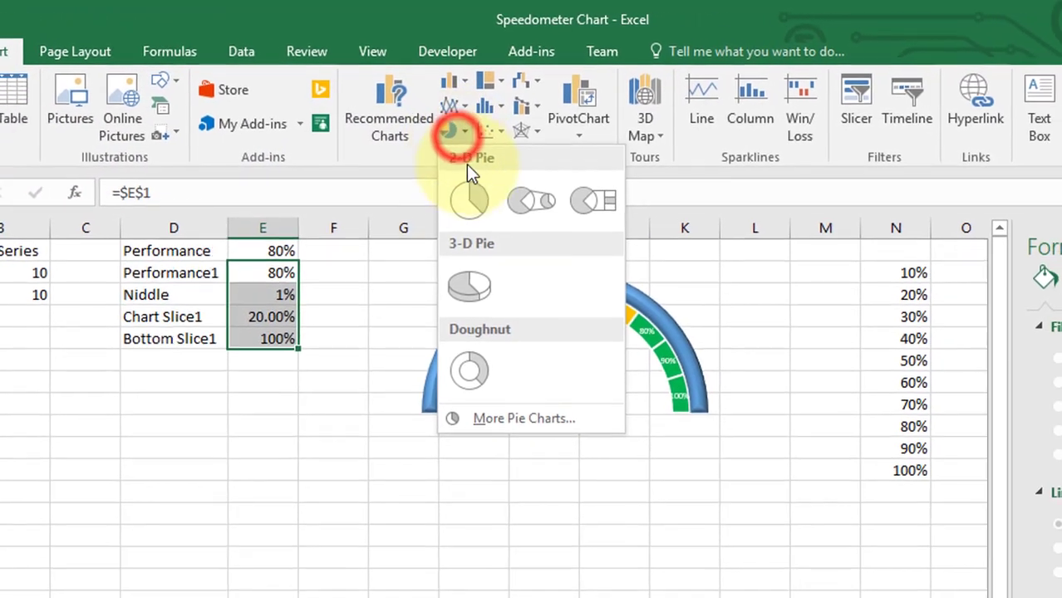
click(468, 200)
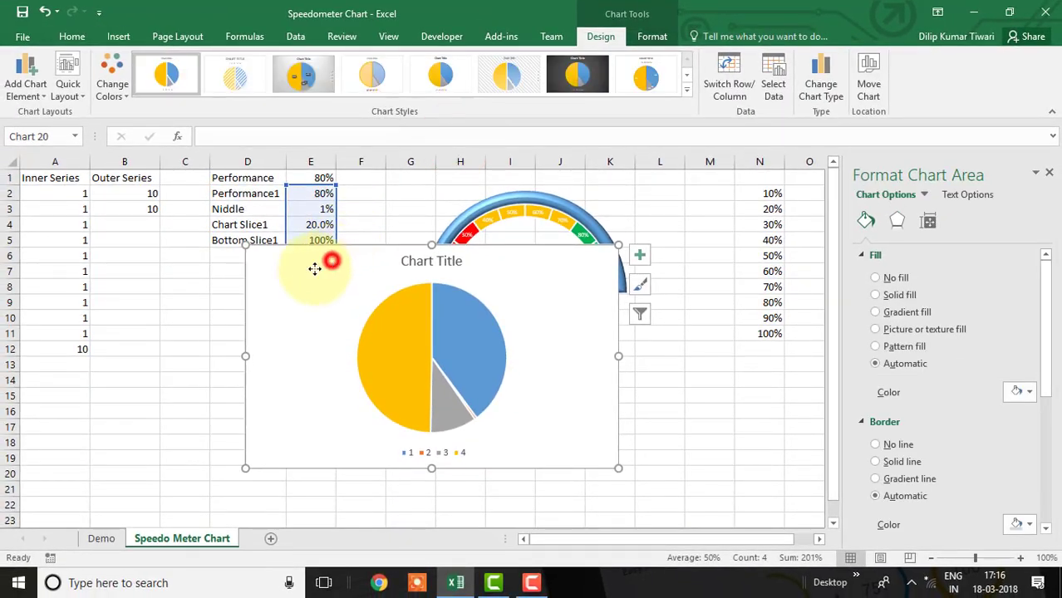
drag(314, 268, 119, 300)
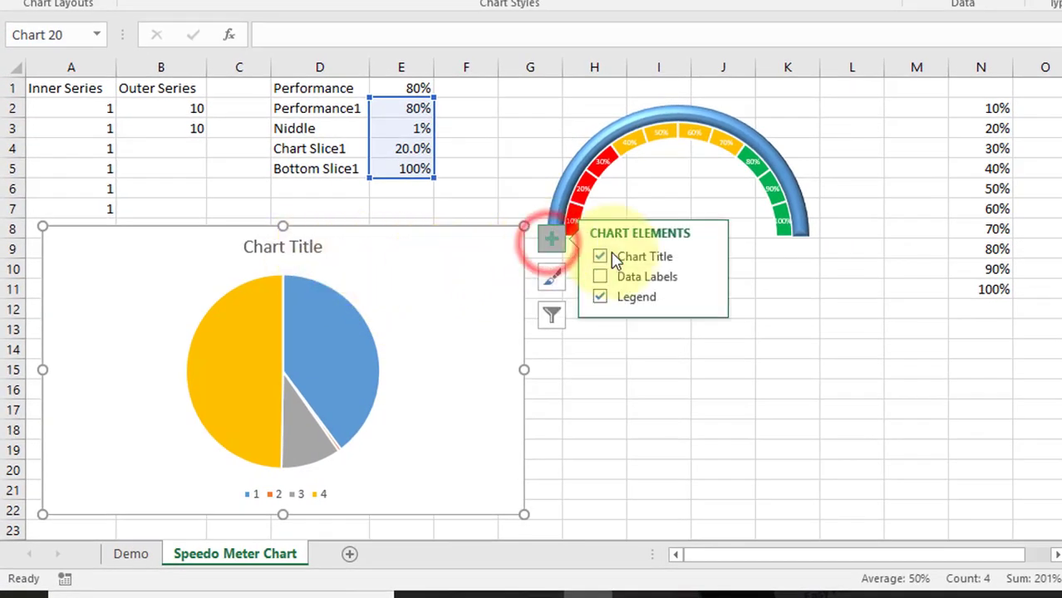
- Hide the pie chart's title and legend, and set the first-slice angle to 270°
click(599, 257)
click(599, 298)
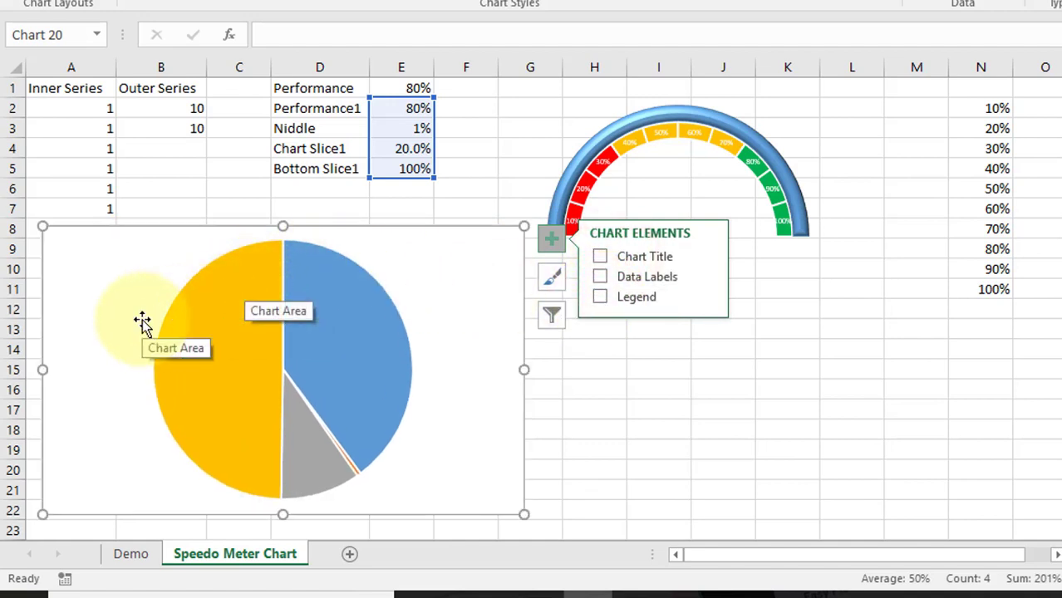
click(189, 322)
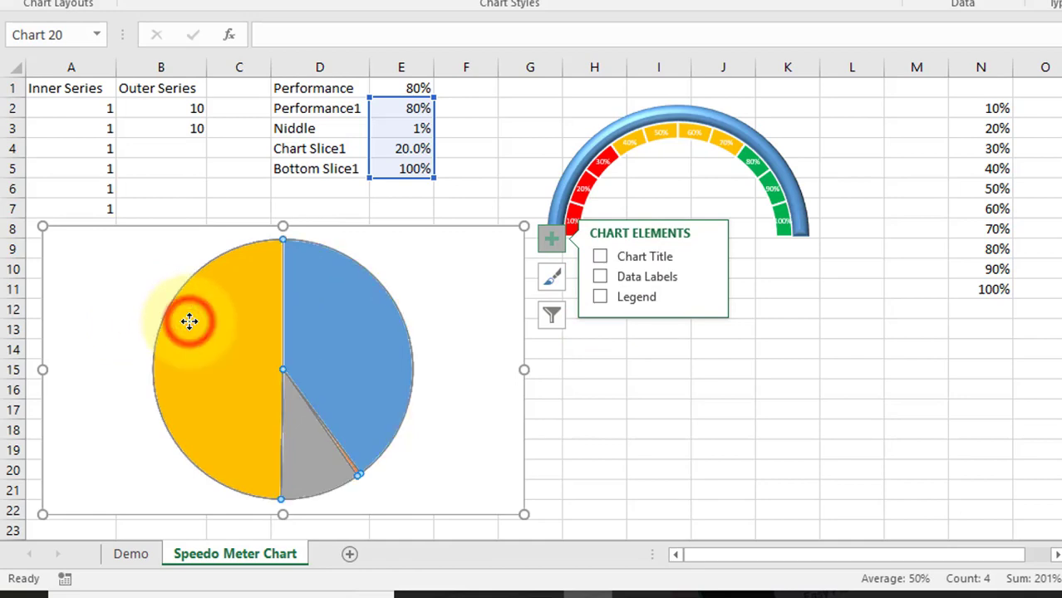
double_click(188, 322)
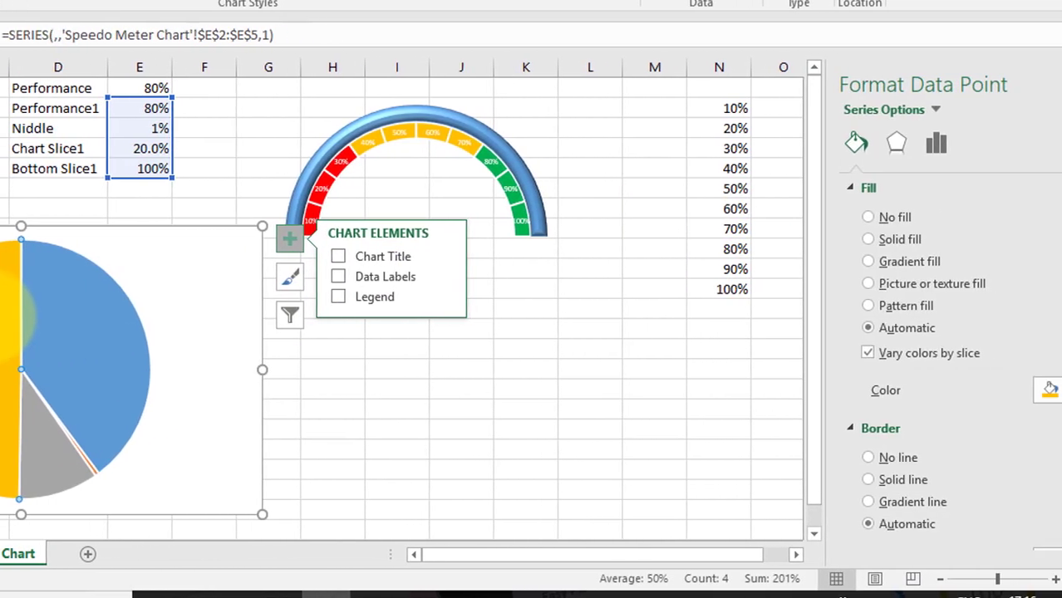
click(886, 152)
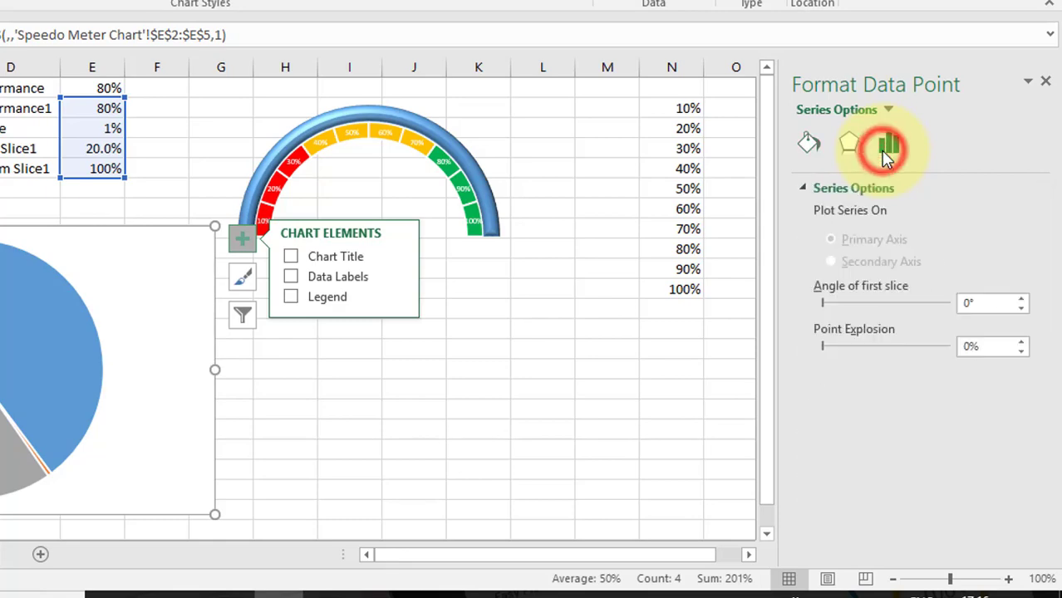
double_click(981, 303)
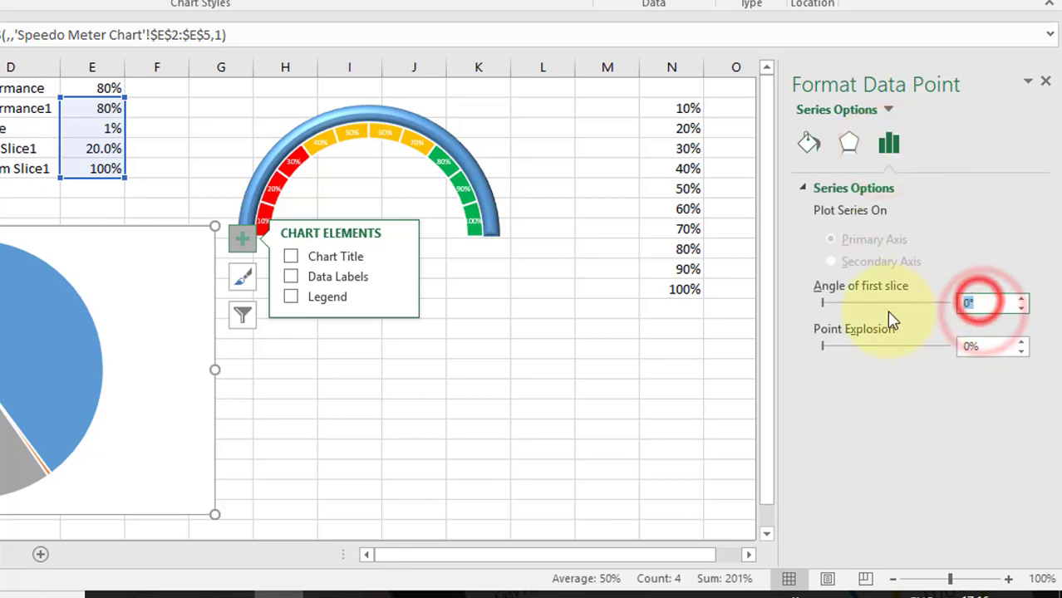
text(270)
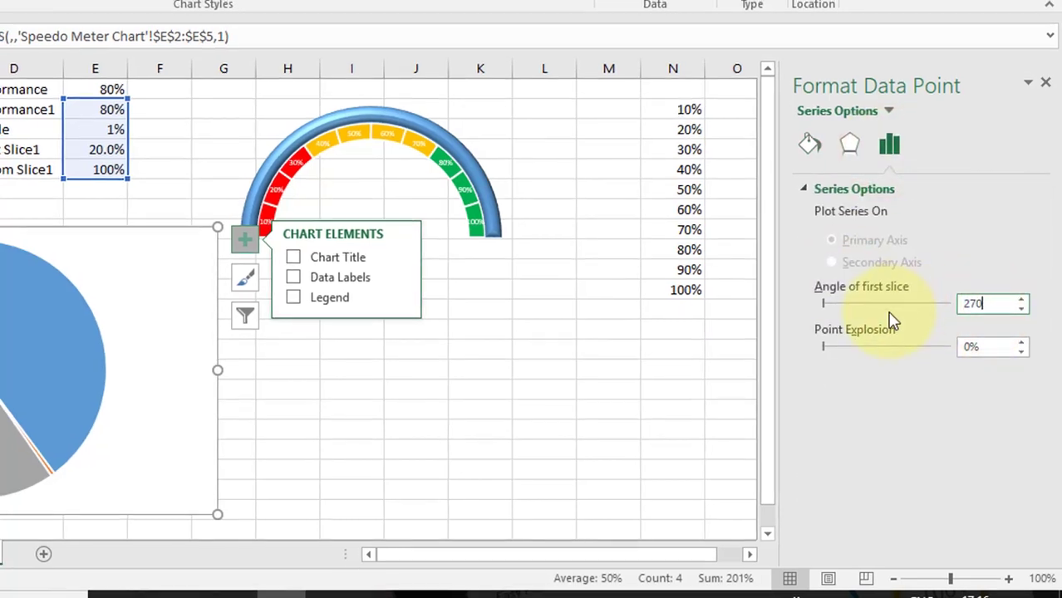
key(Return)
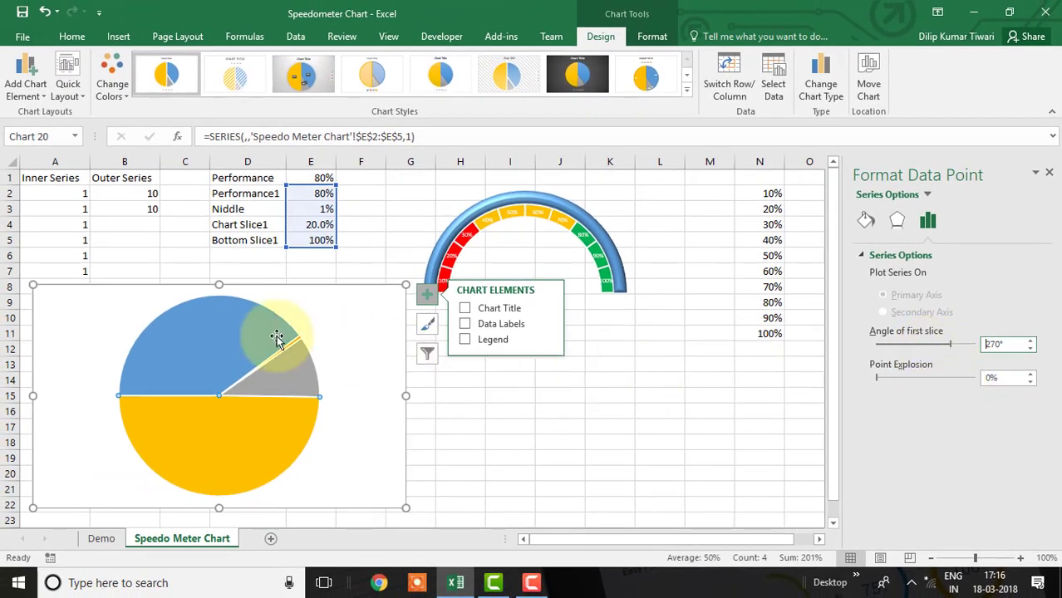
- Set the blue, yellow and grey slices to No fill, then reselect the pie series
click(216, 332)
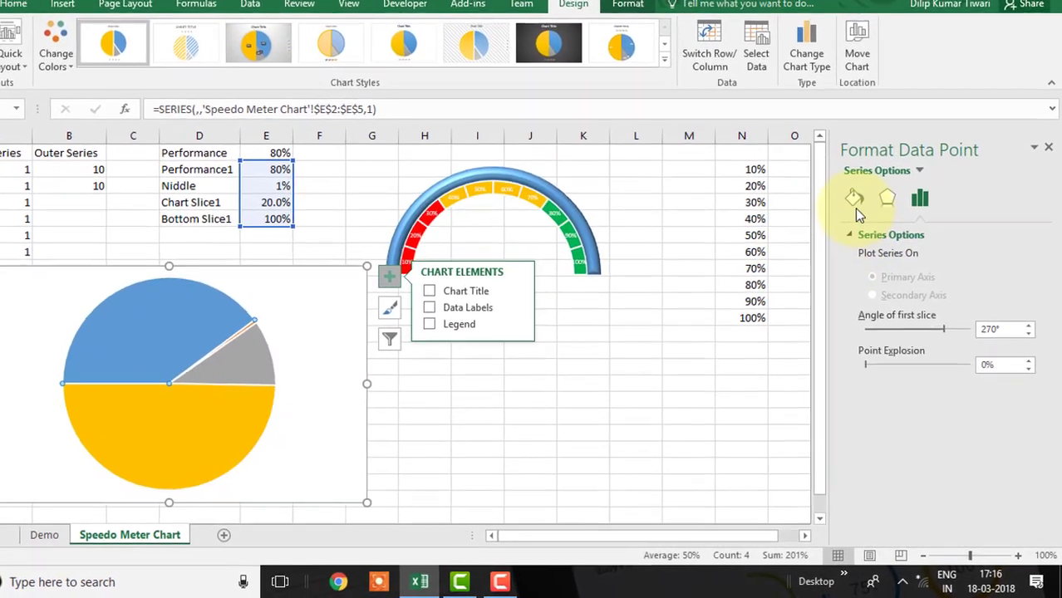
click(866, 220)
click(857, 252)
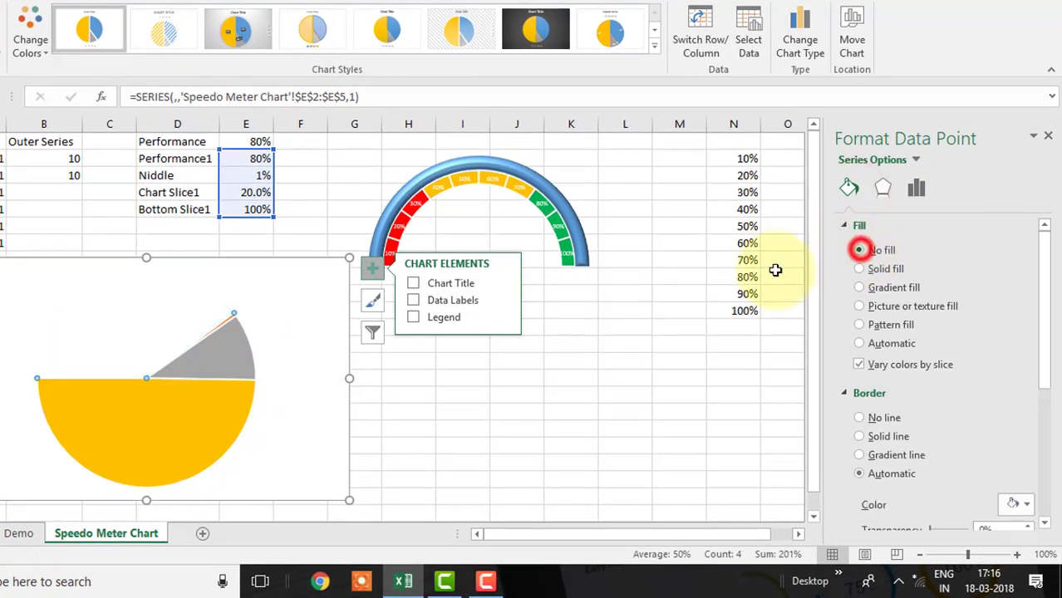
click(197, 387)
click(859, 250)
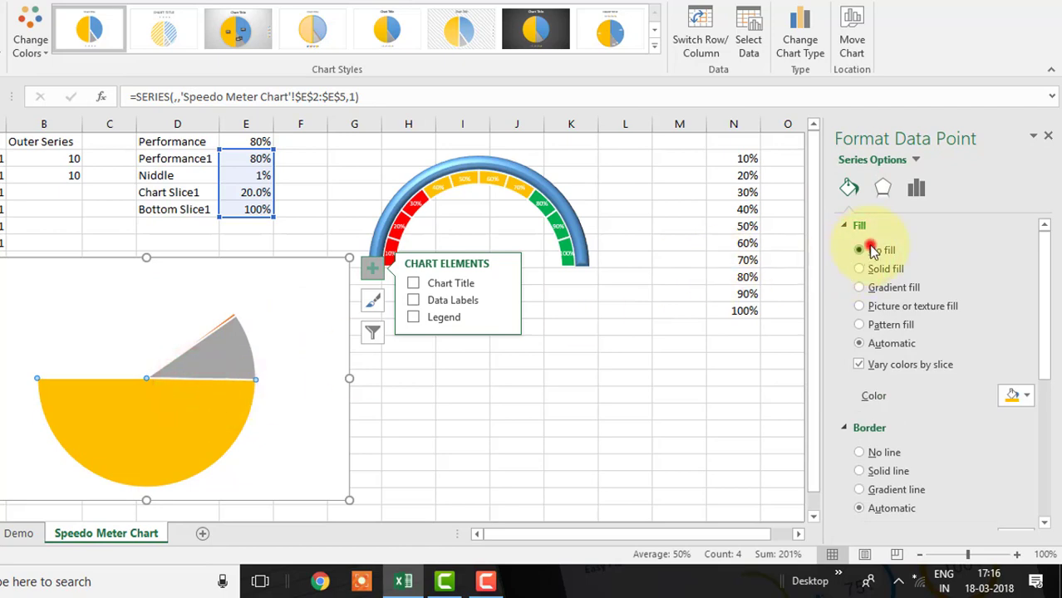
click(227, 355)
click(859, 250)
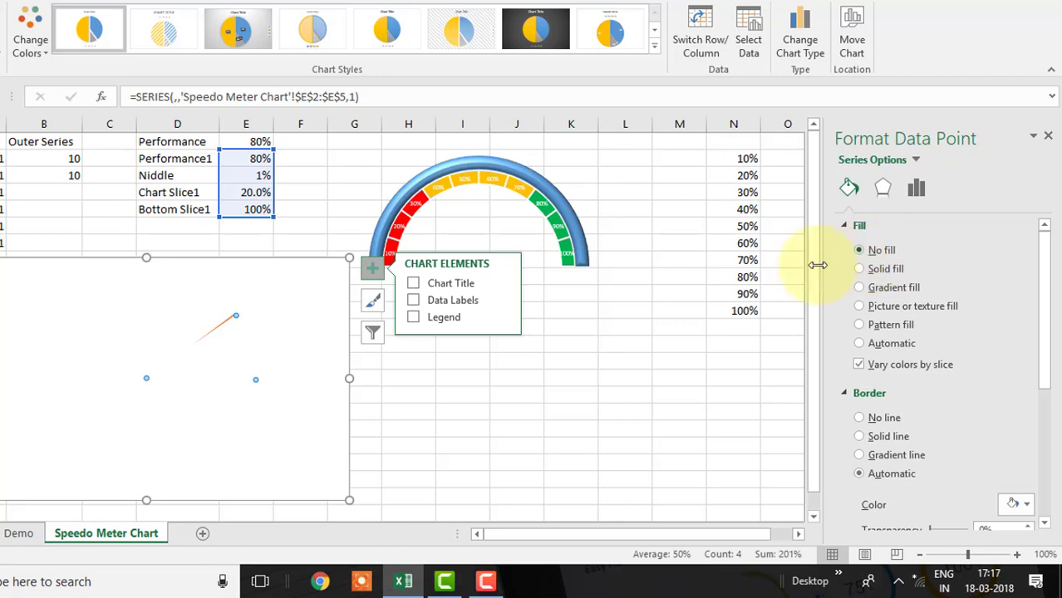
click(212, 297)
click(142, 301)
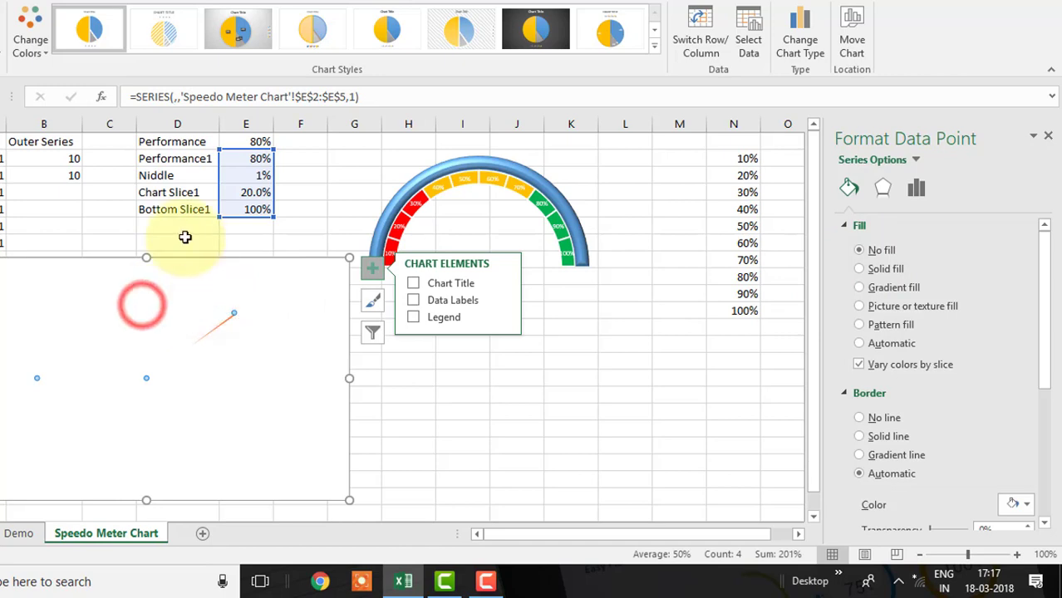
click(183, 238)
click(117, 317)
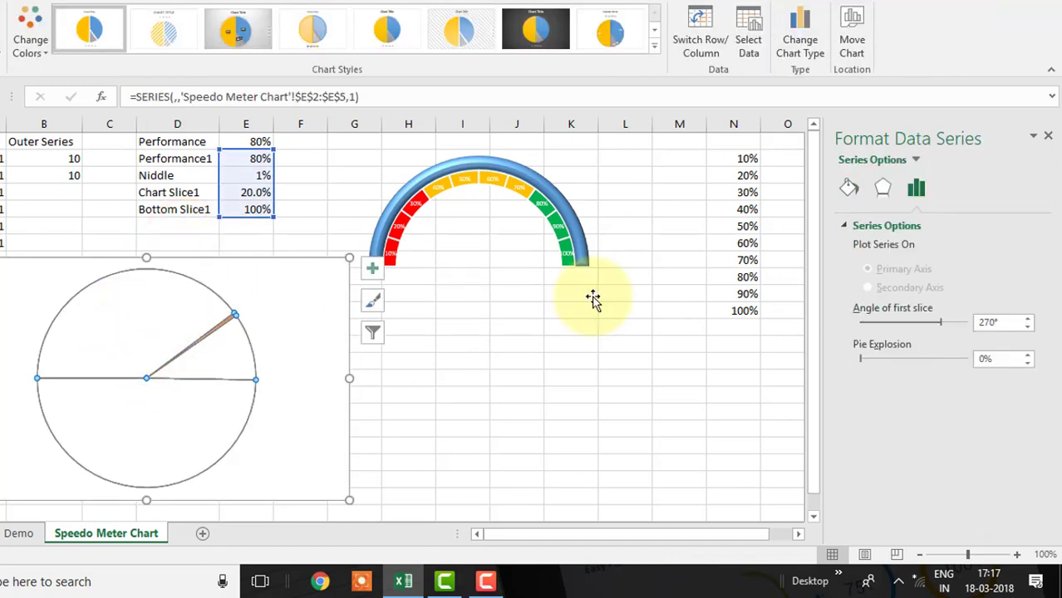
- Set the pie series border to a solid line in Format Data Series
click(887, 189)
click(850, 192)
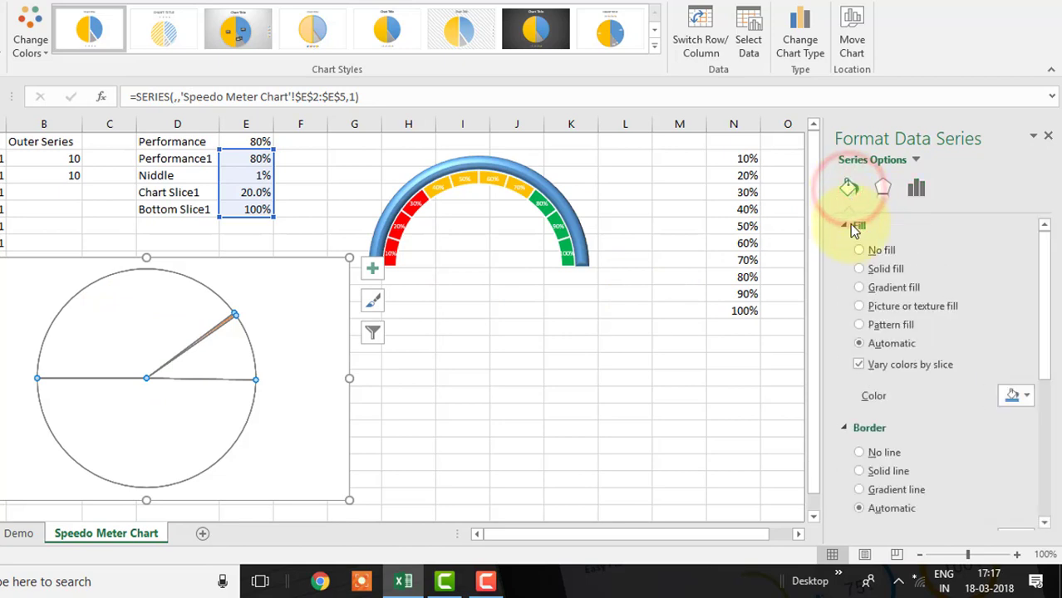
click(860, 472)
click(466, 448)
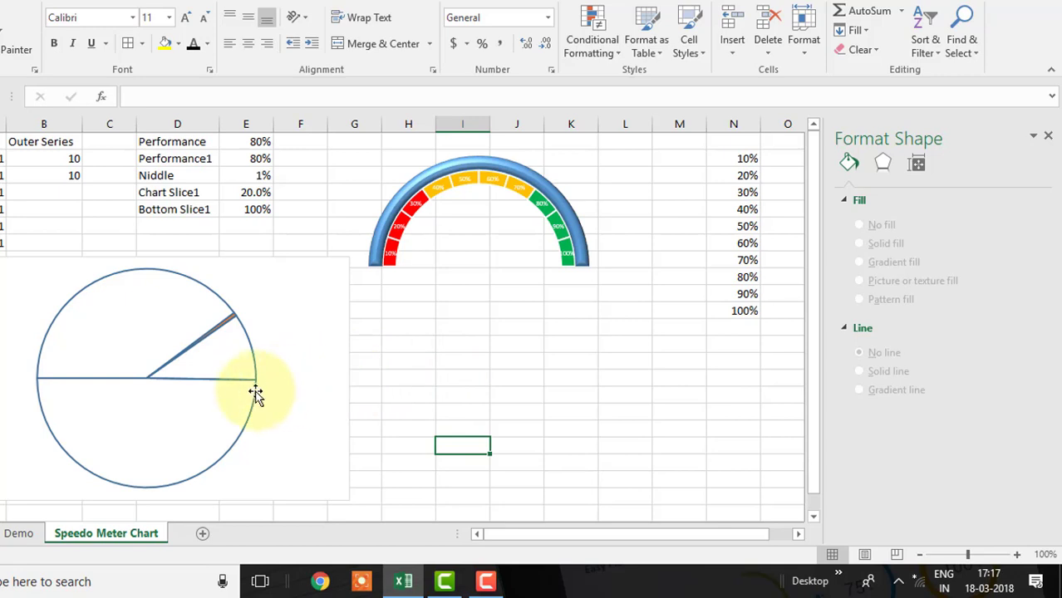
- Give the chart area No fill and drag it over the speedometer, pivot on the gauge base
click(321, 341)
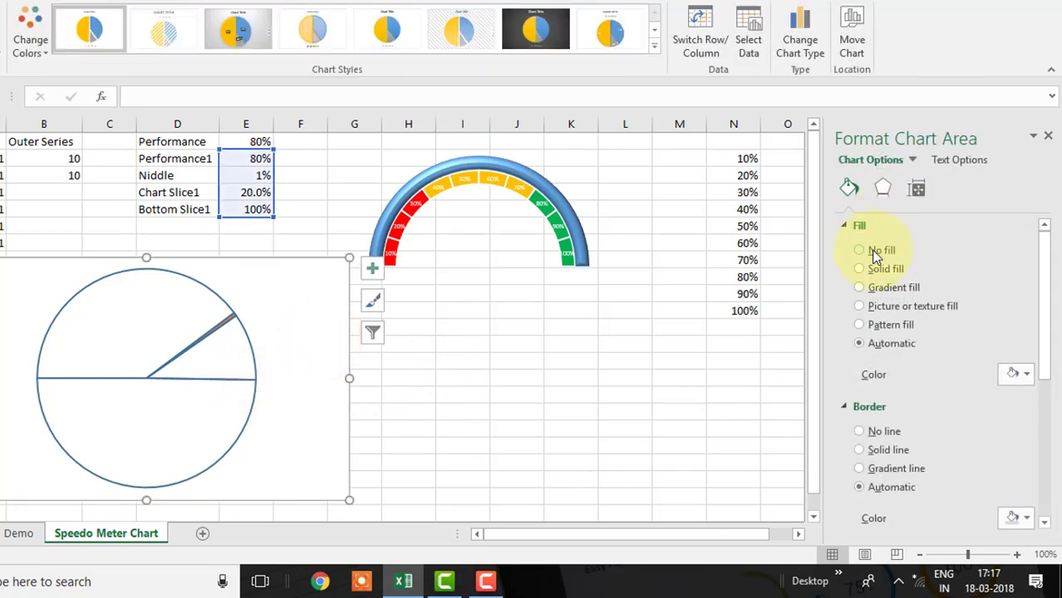
click(873, 252)
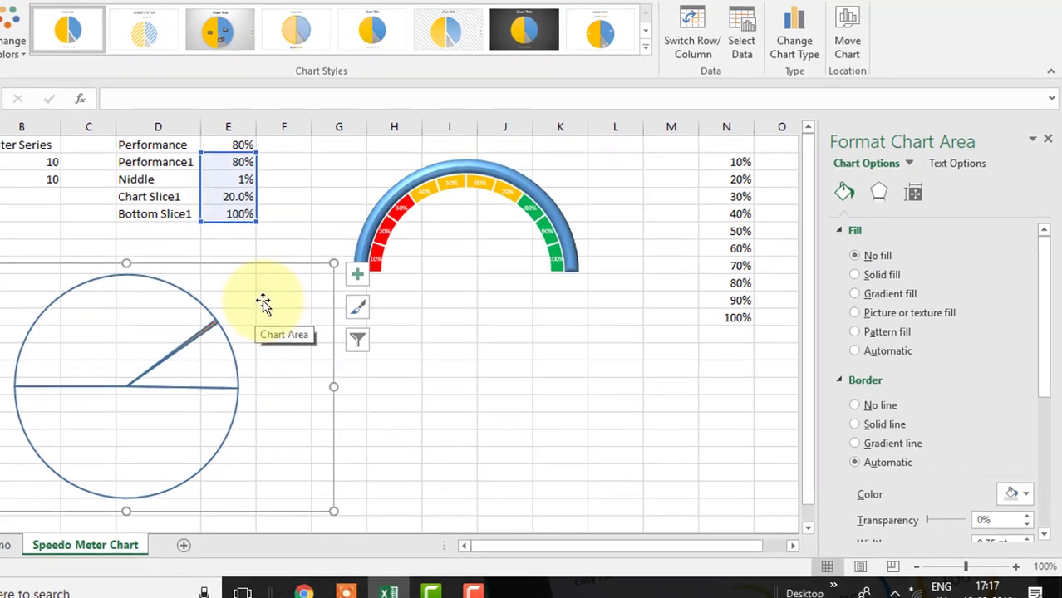
drag(281, 309, 571, 211)
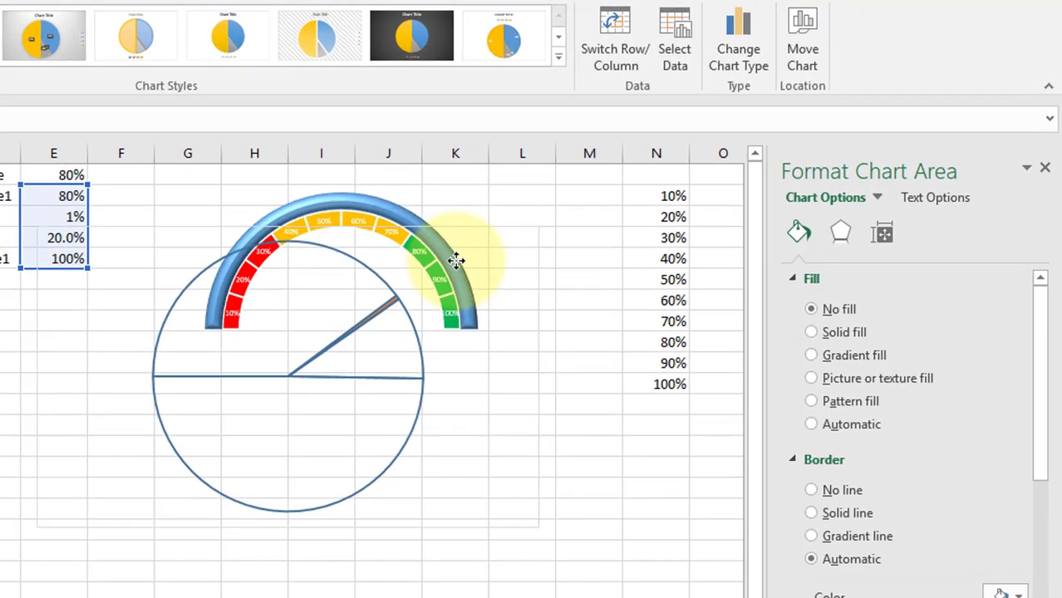
drag(457, 260, 493, 221)
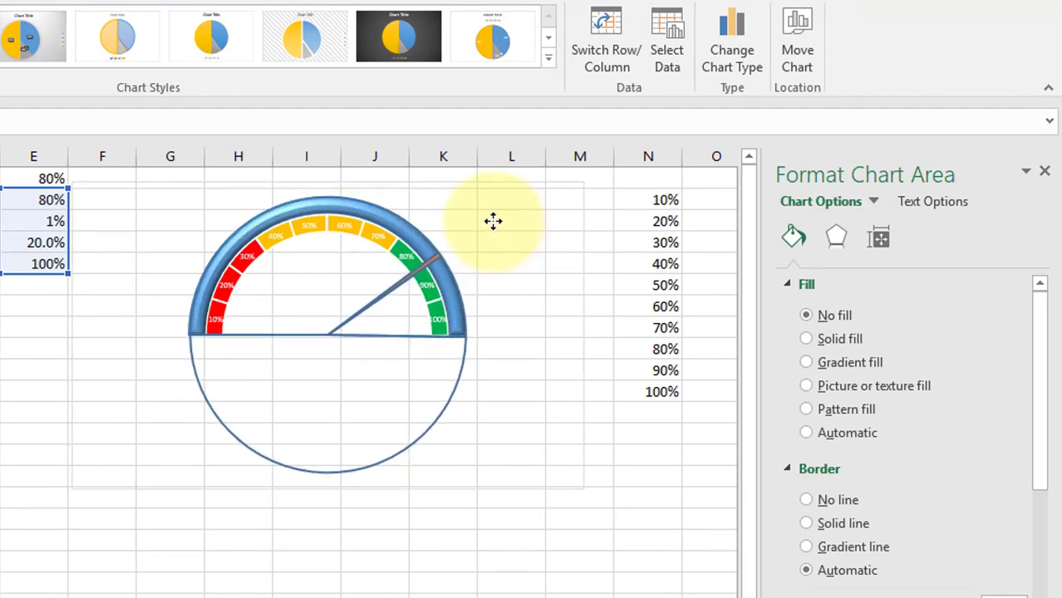
- Set the gauge pie series border to No line
click(30, 177)
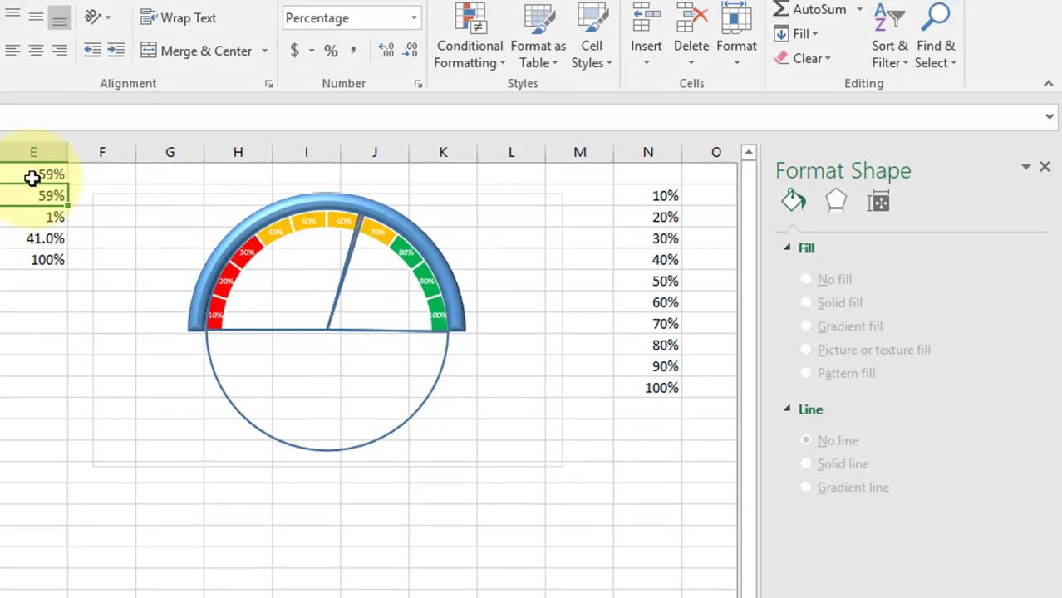
click(10, 383)
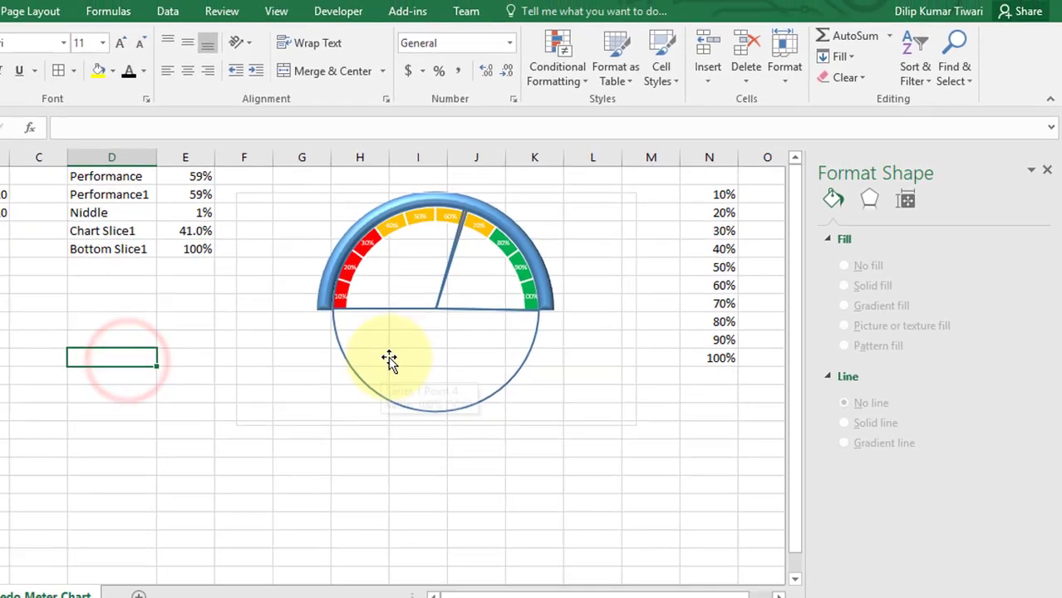
click(316, 402)
click(325, 368)
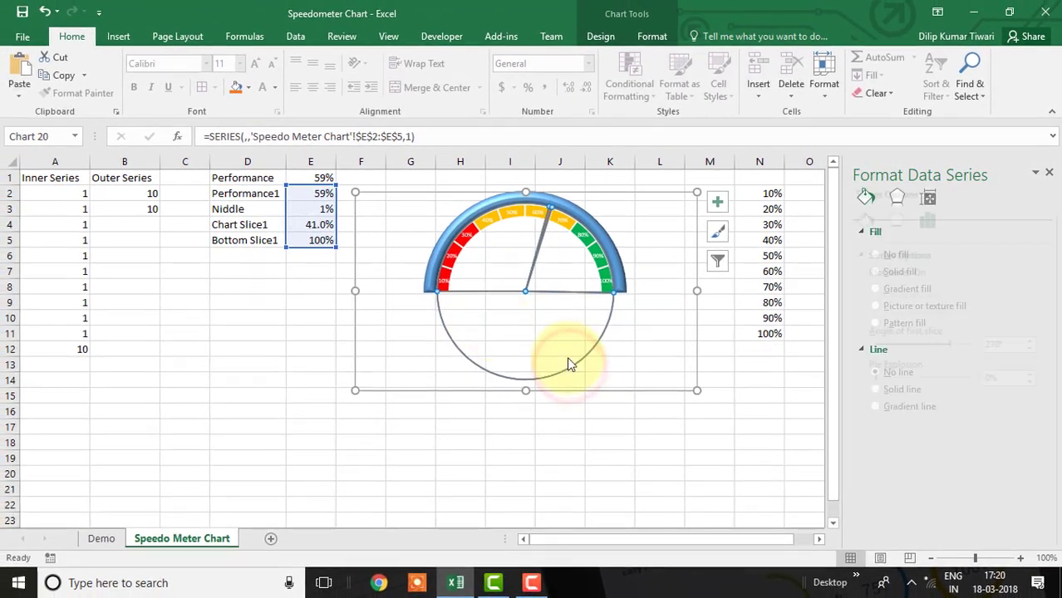
click(869, 223)
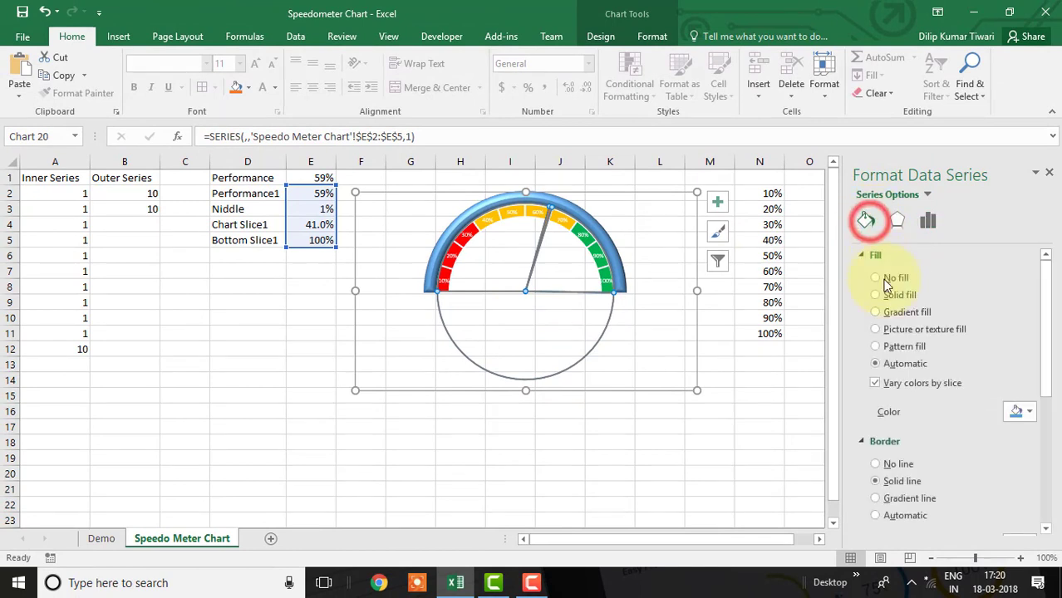
click(875, 464)
click(756, 458)
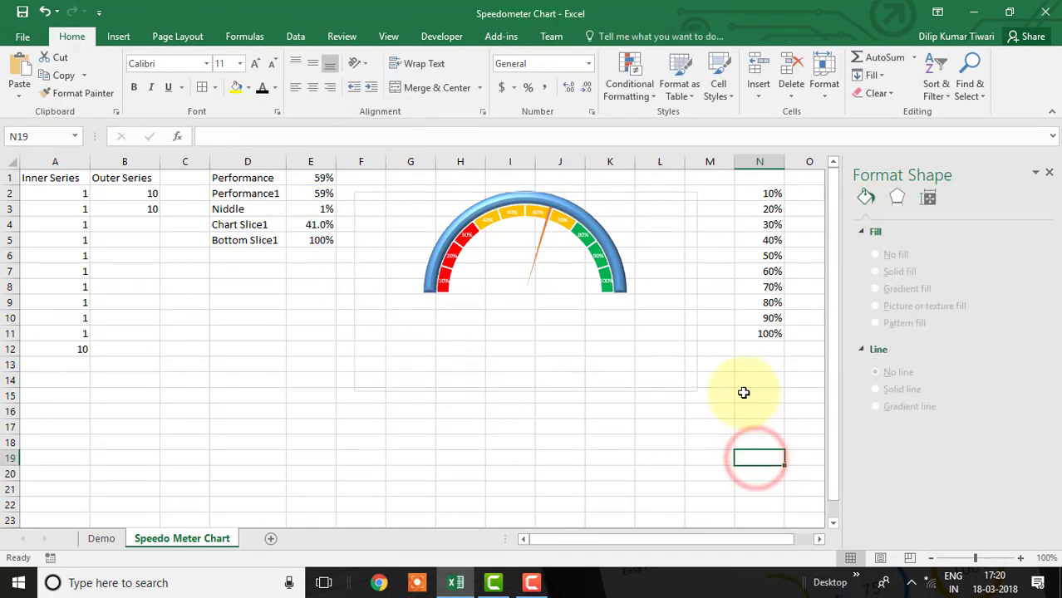
- Give the needle slice a solid red fill and remove the chart area border
click(543, 224)
click(542, 223)
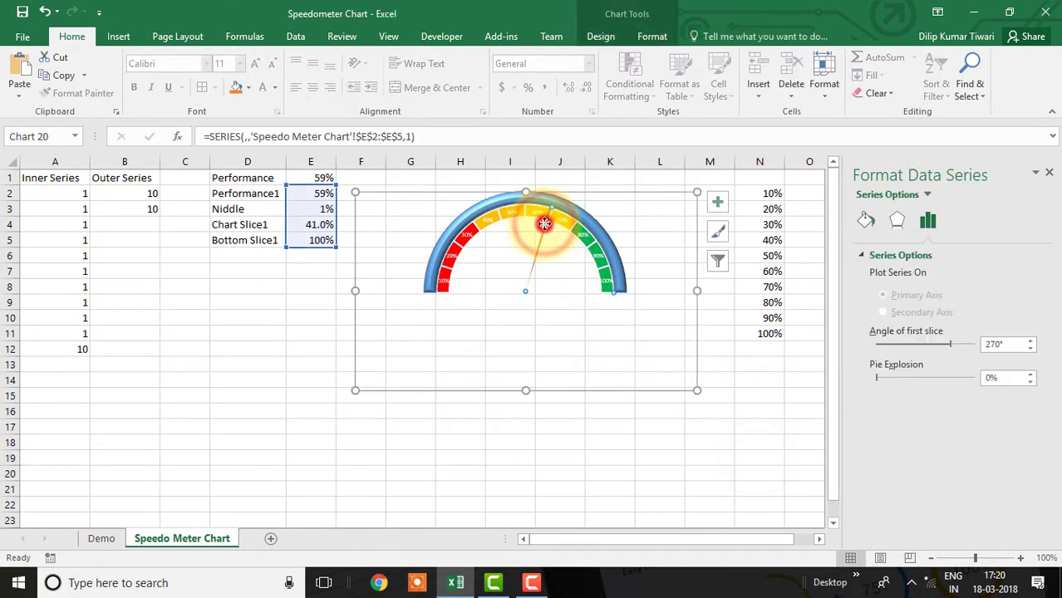
click(864, 221)
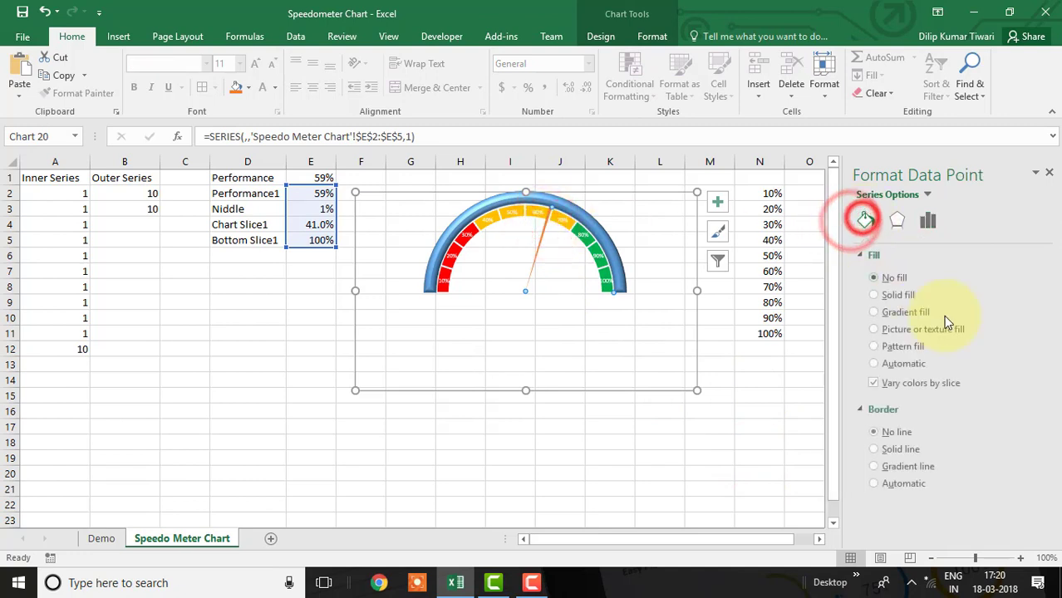
click(545, 225)
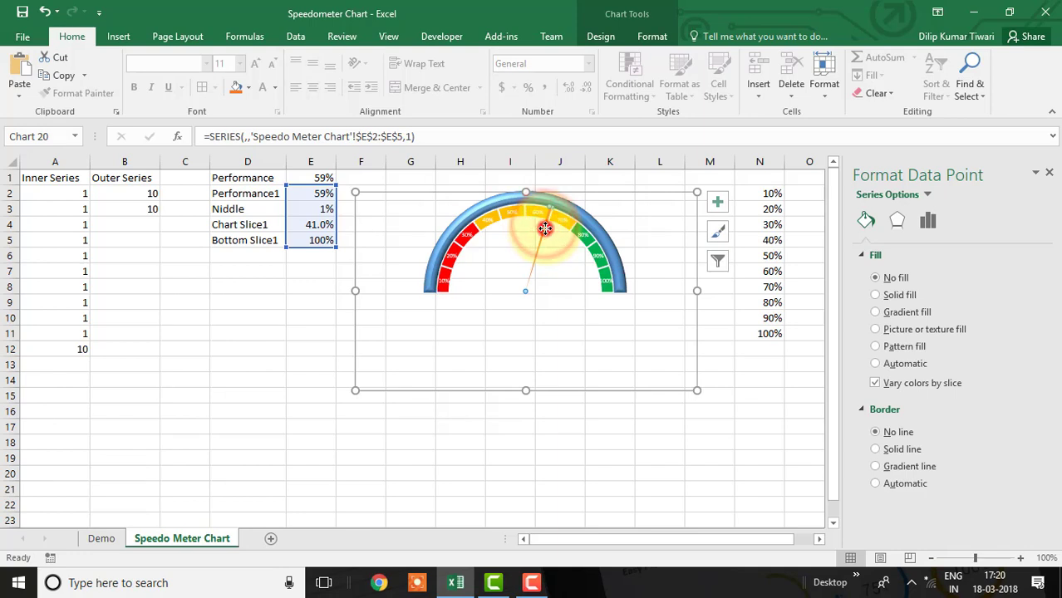
click(1029, 414)
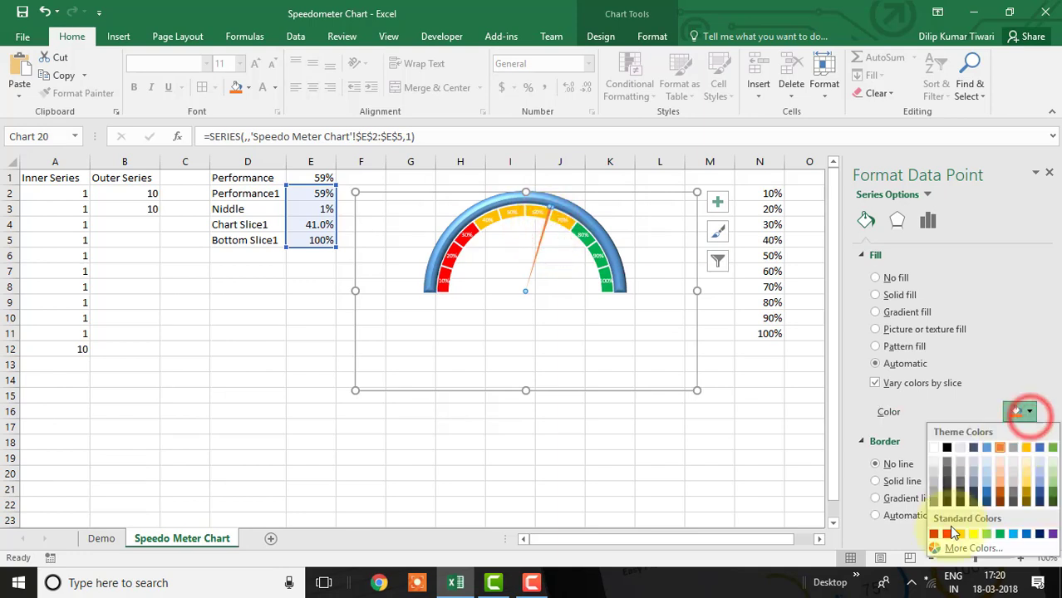
click(947, 520)
click(744, 476)
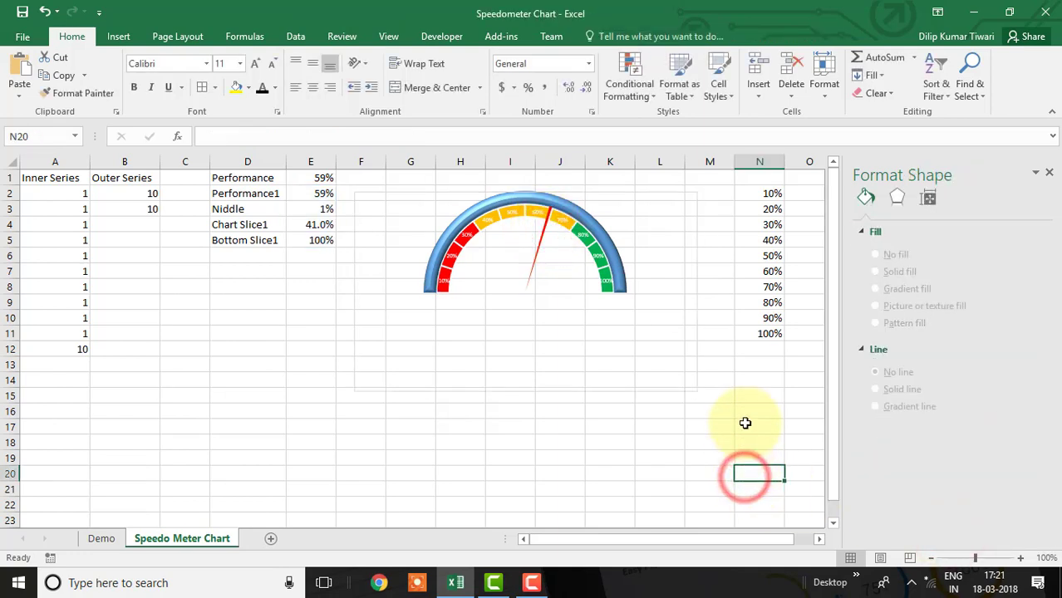
click(693, 215)
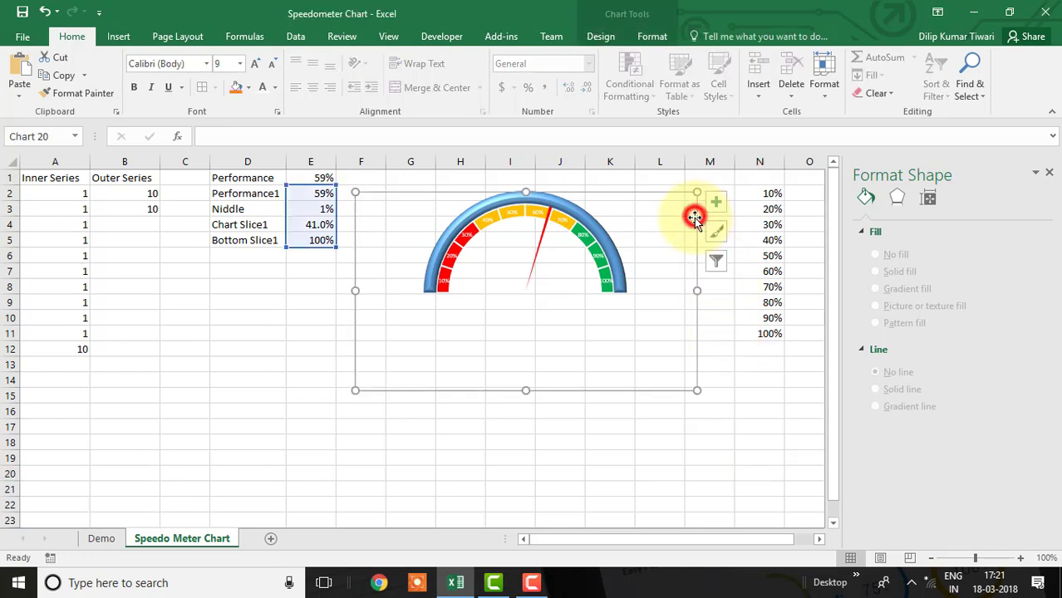
click(875, 413)
click(719, 439)
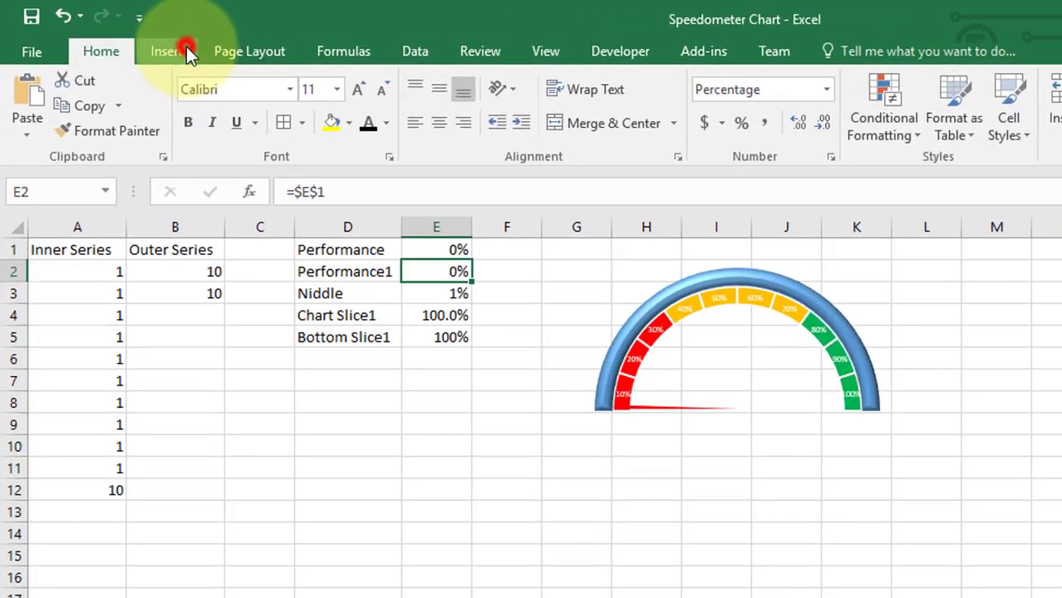
- Draw an Oval shape and drag it onto the needle's pivot point
click(118, 35)
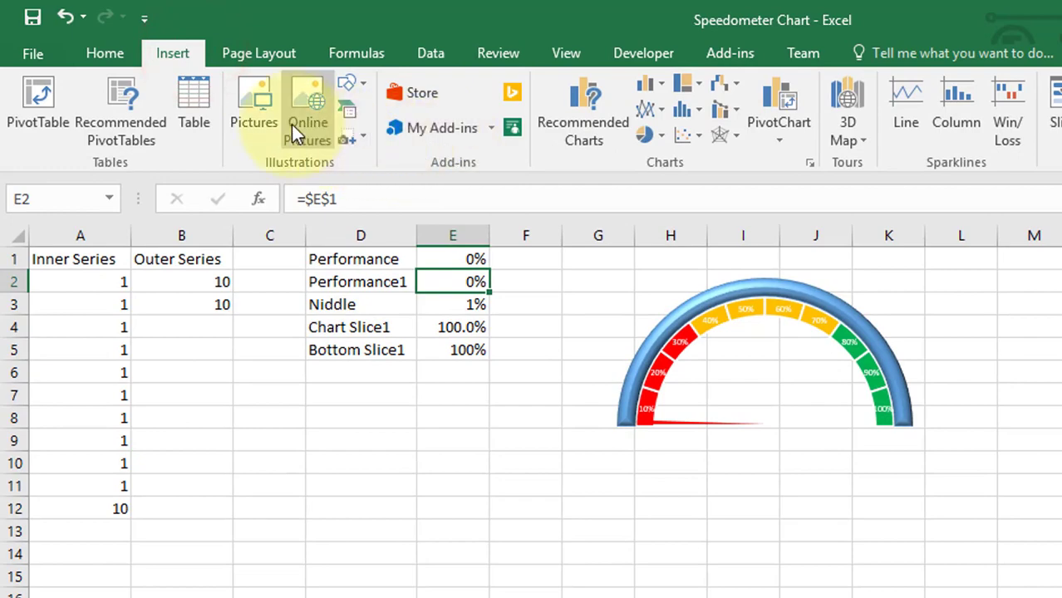
click(350, 86)
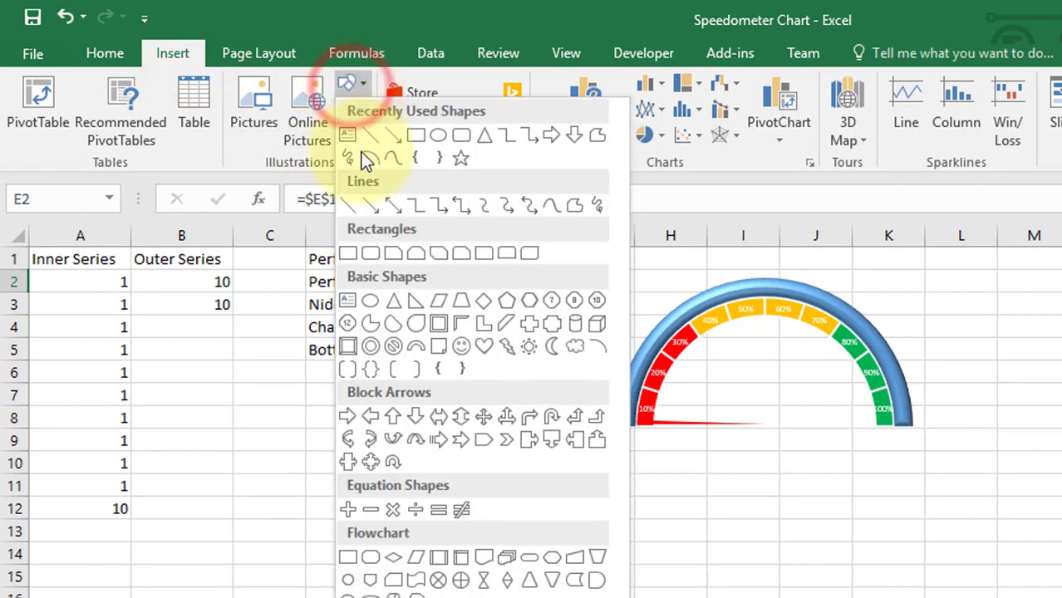
click(371, 298)
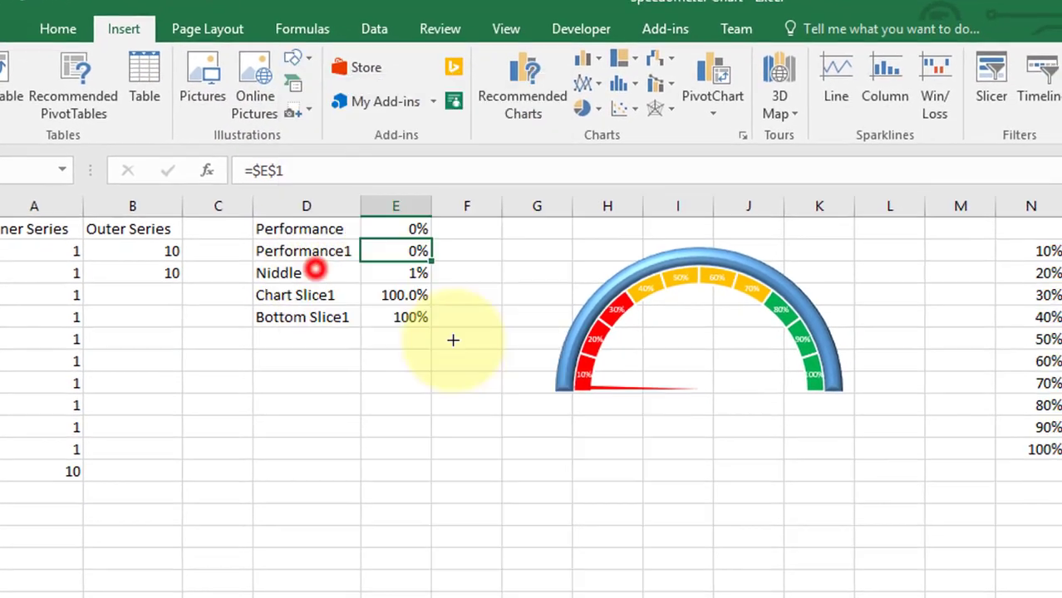
click(677, 372)
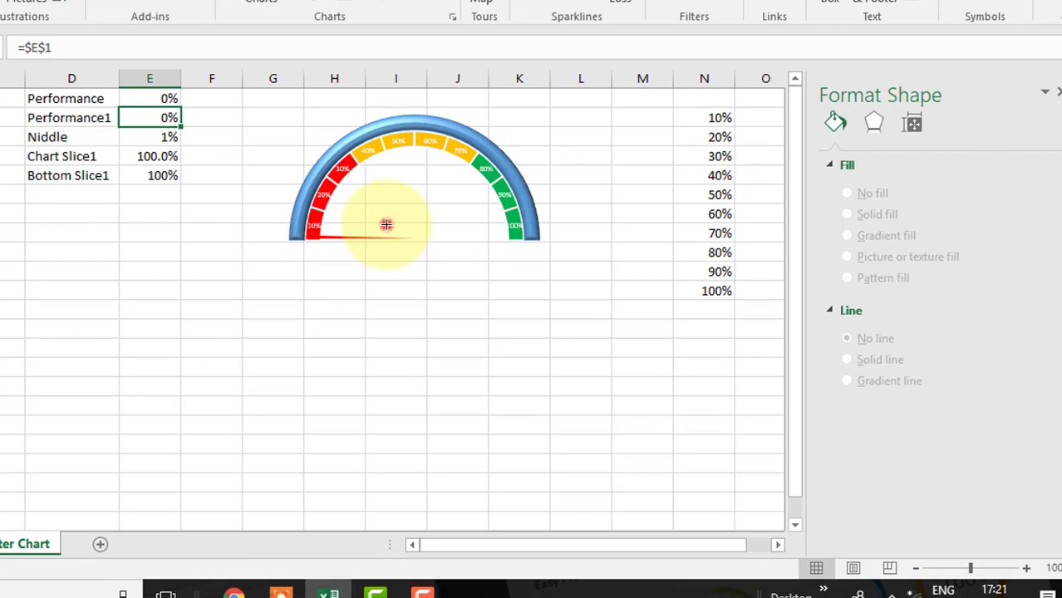
drag(386, 225, 457, 249)
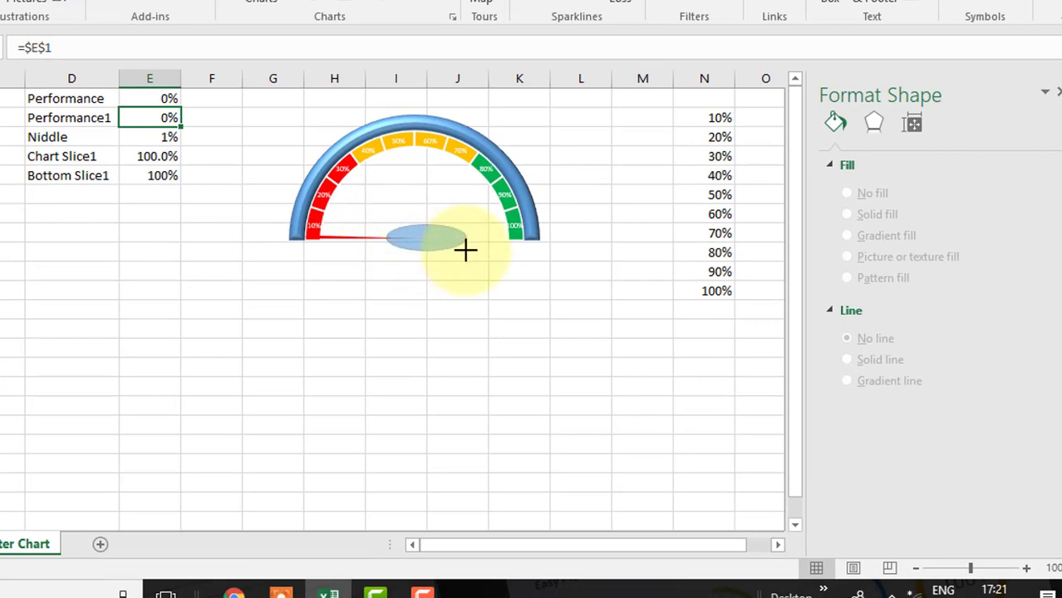
drag(465, 249, 434, 241)
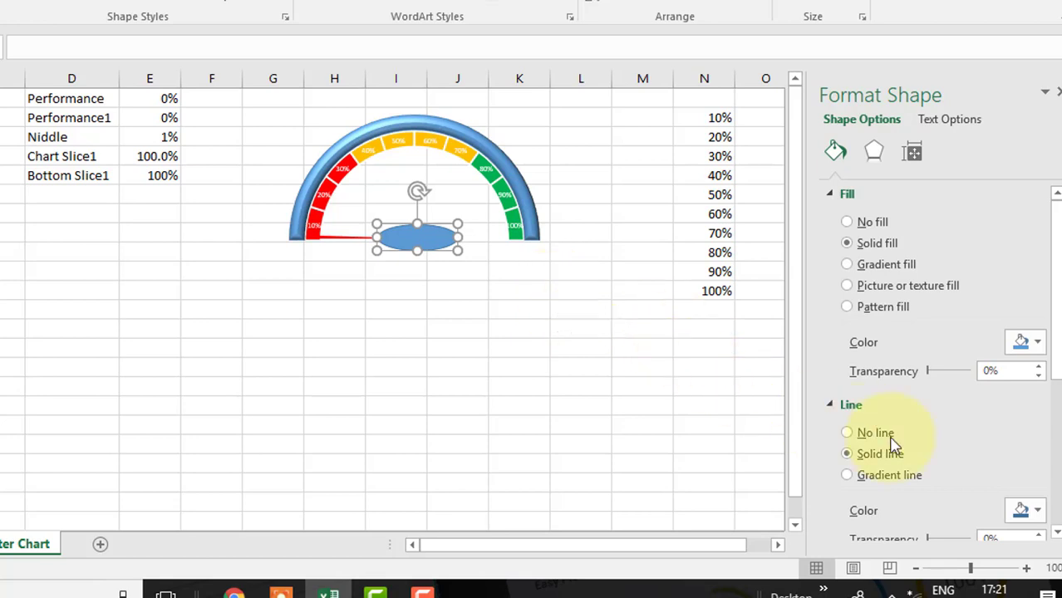
- Remove the oval's outline, switch it to gradient fill and colour the first stop
click(866, 436)
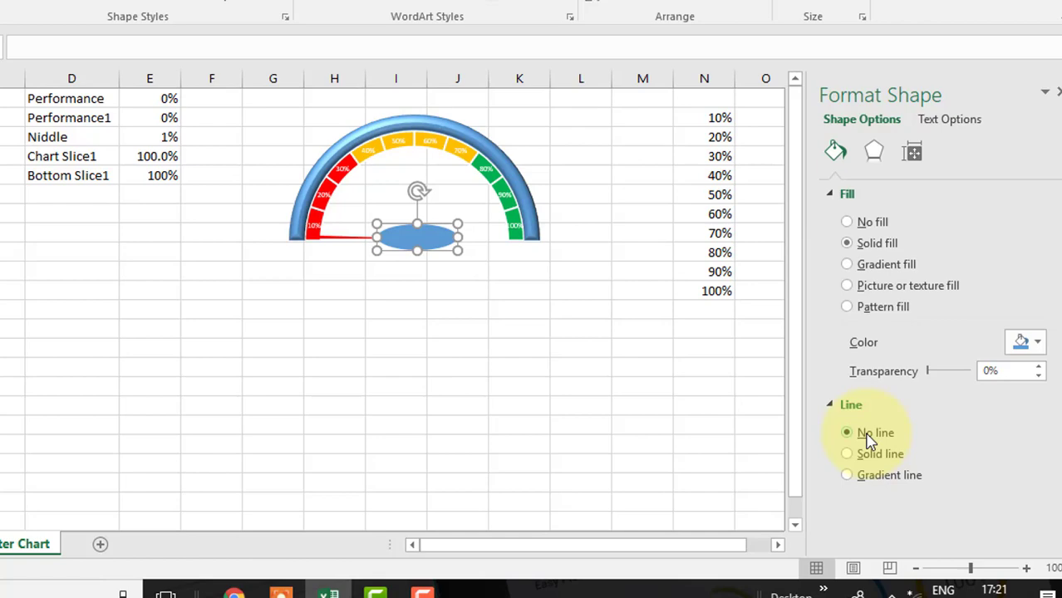
click(869, 266)
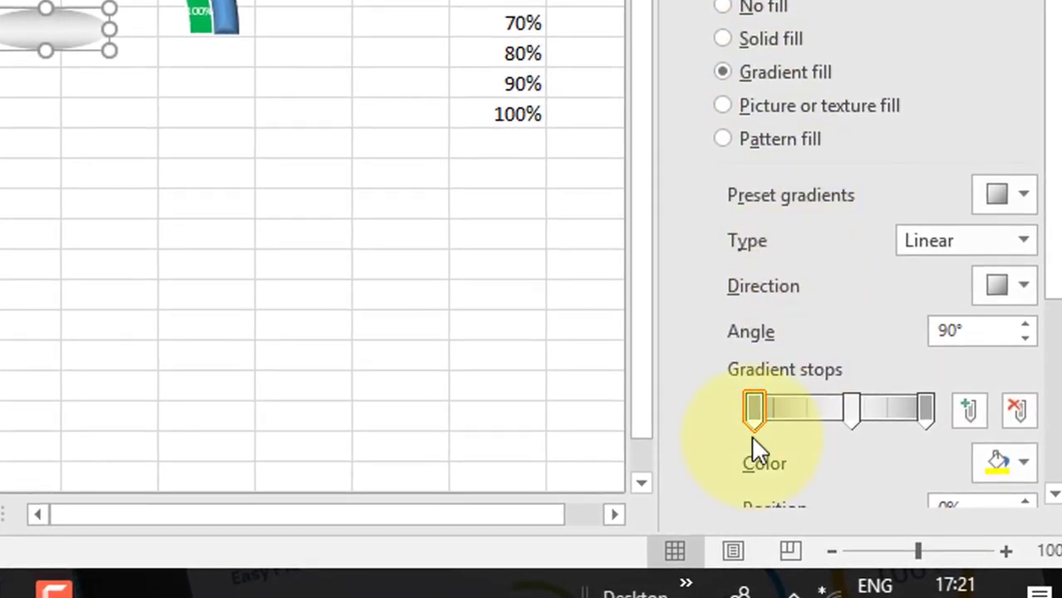
click(752, 420)
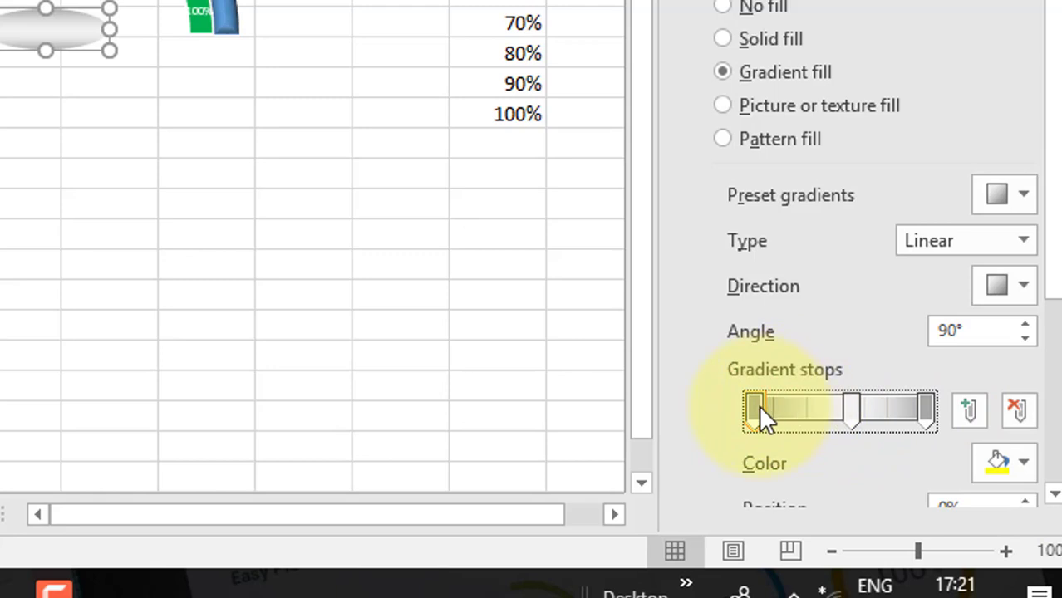
click(758, 405)
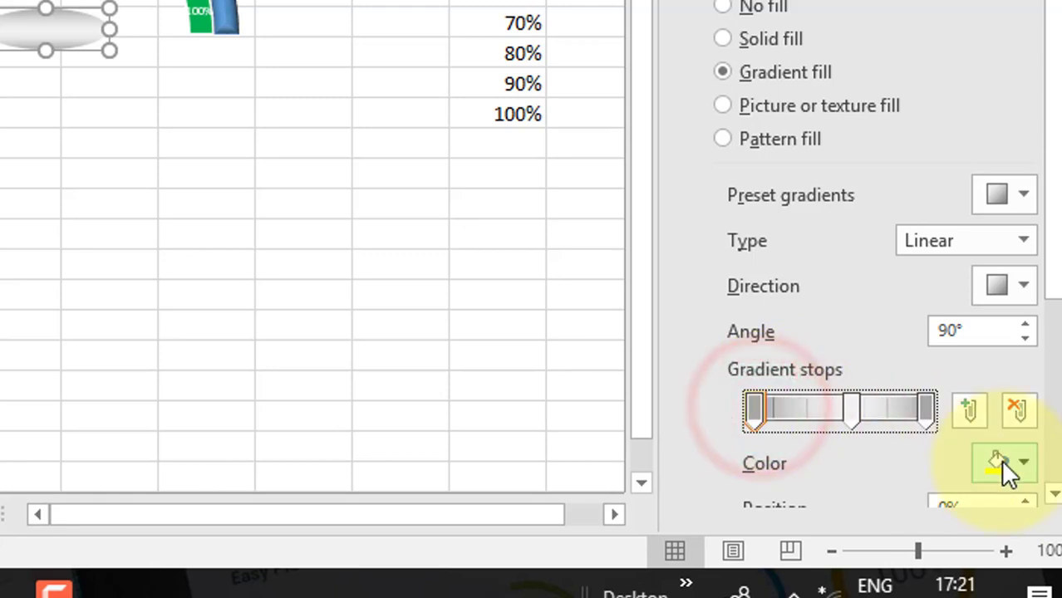
click(1023, 463)
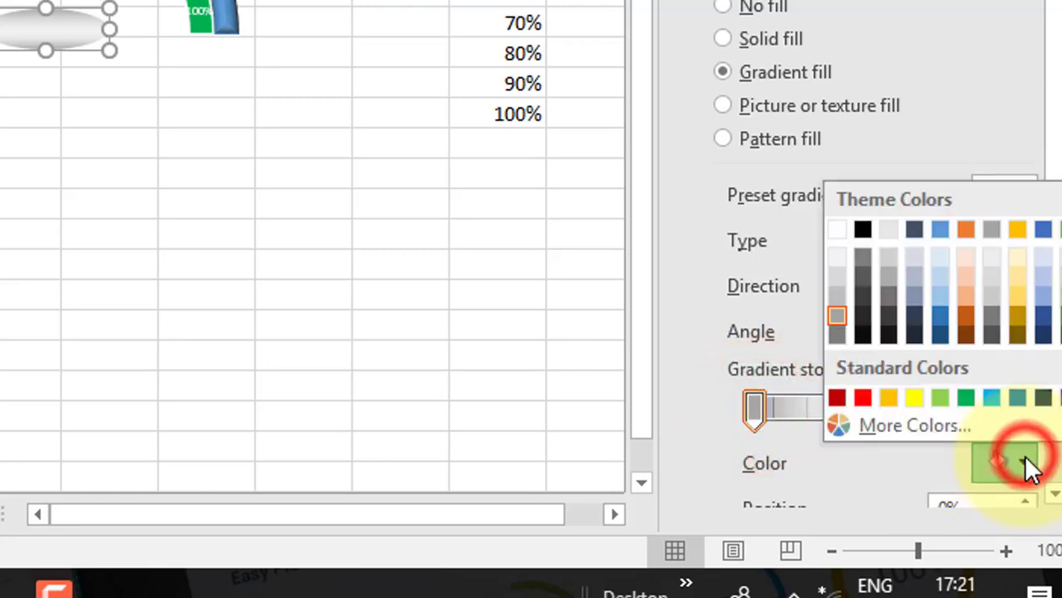
click(839, 322)
- Set the middle and last gradient stop colours, making the last stop grey
click(850, 407)
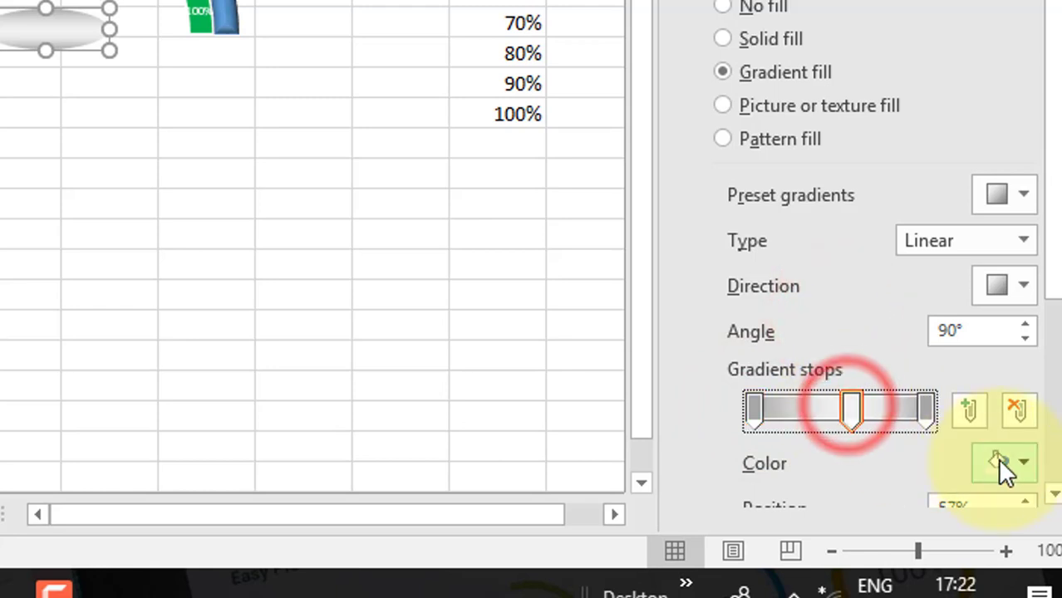
click(1023, 463)
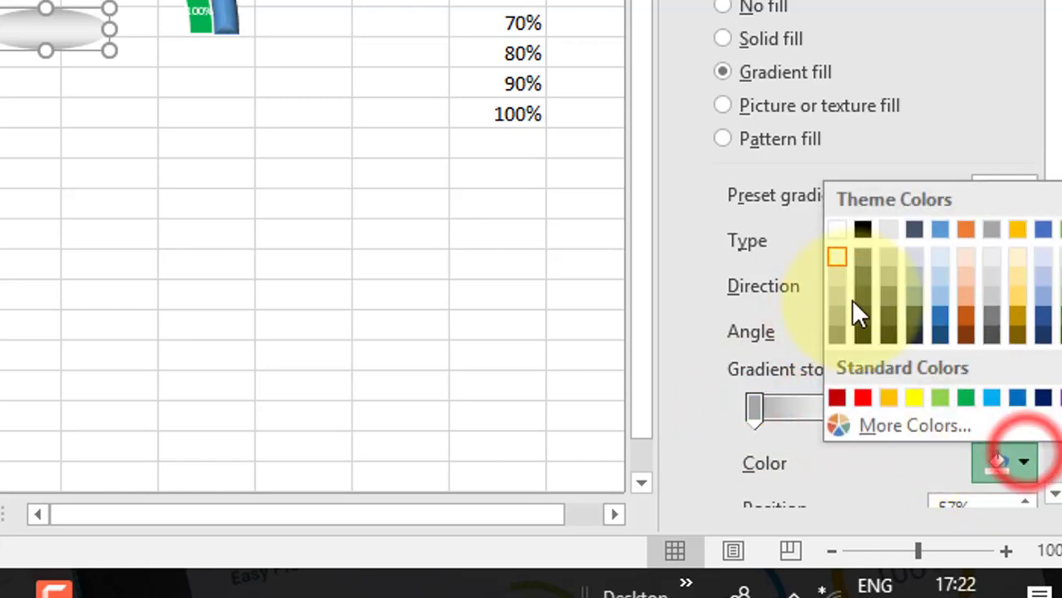
click(835, 259)
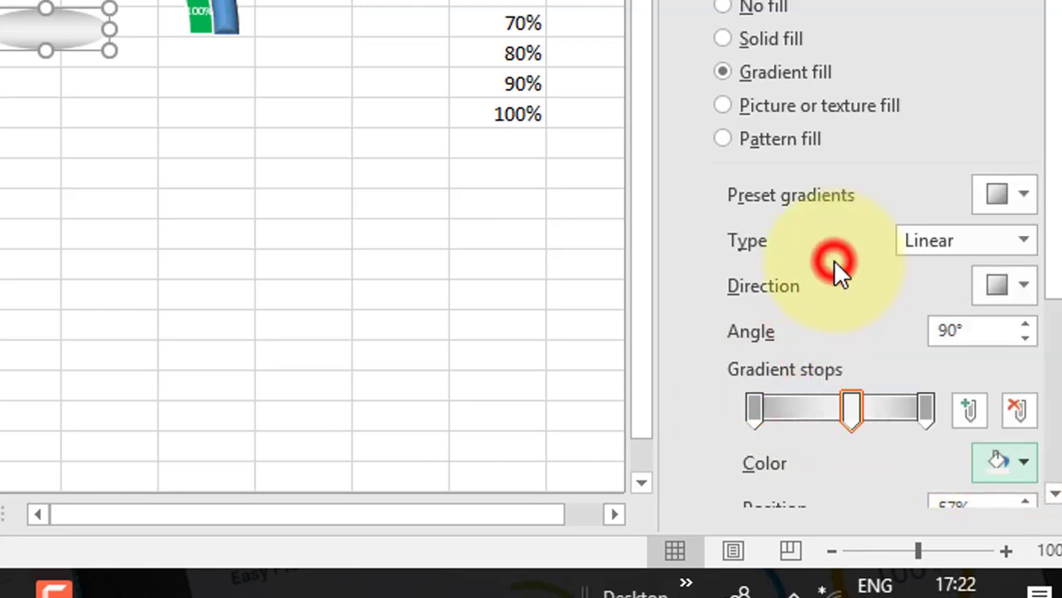
click(925, 406)
click(1023, 462)
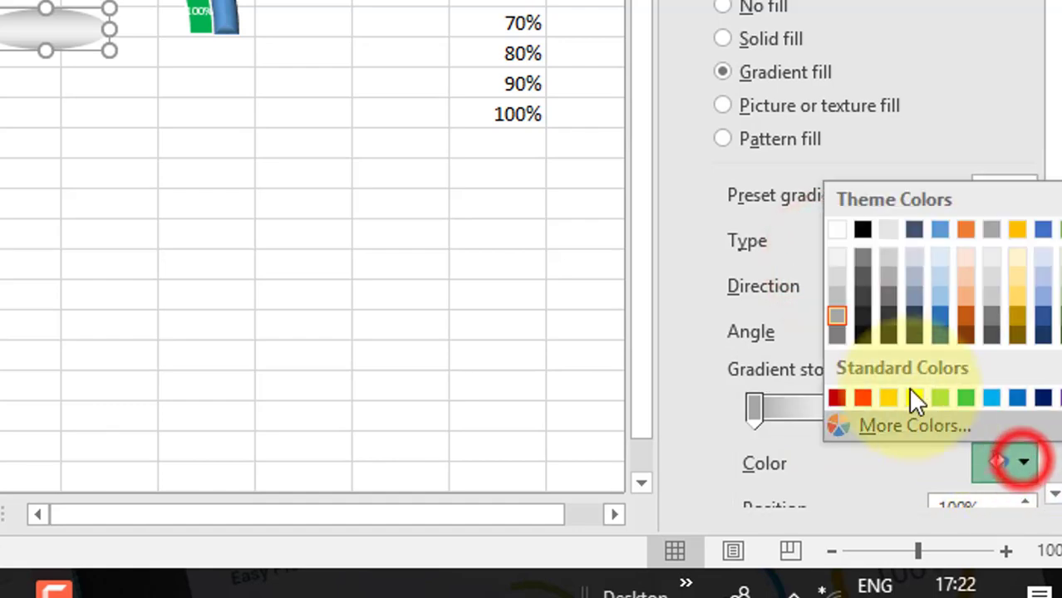
click(834, 316)
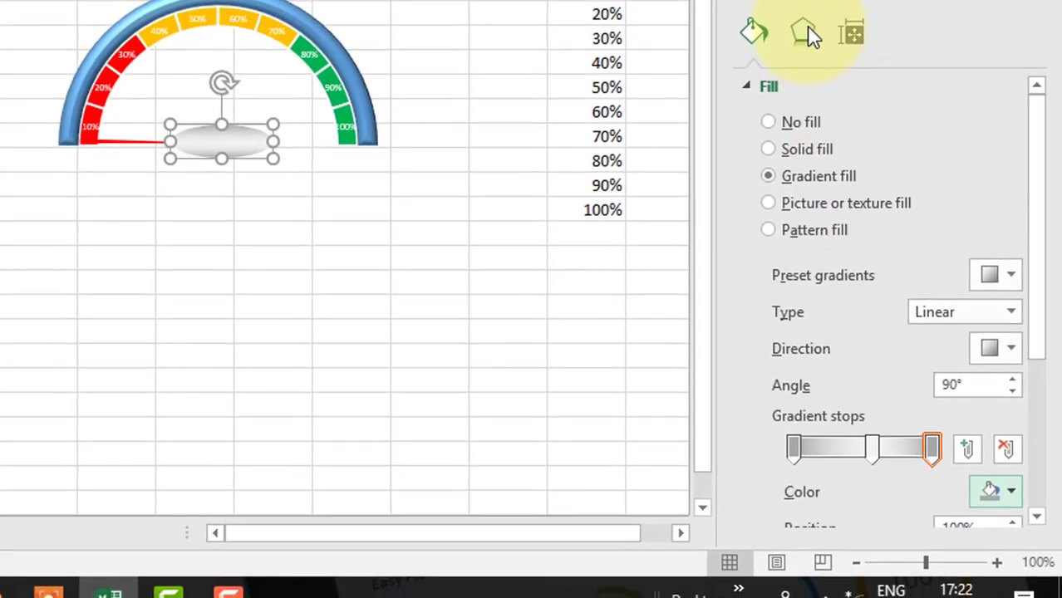
- Apply a Cool Slant top bevel to the oval and select its Width value for editing
click(806, 32)
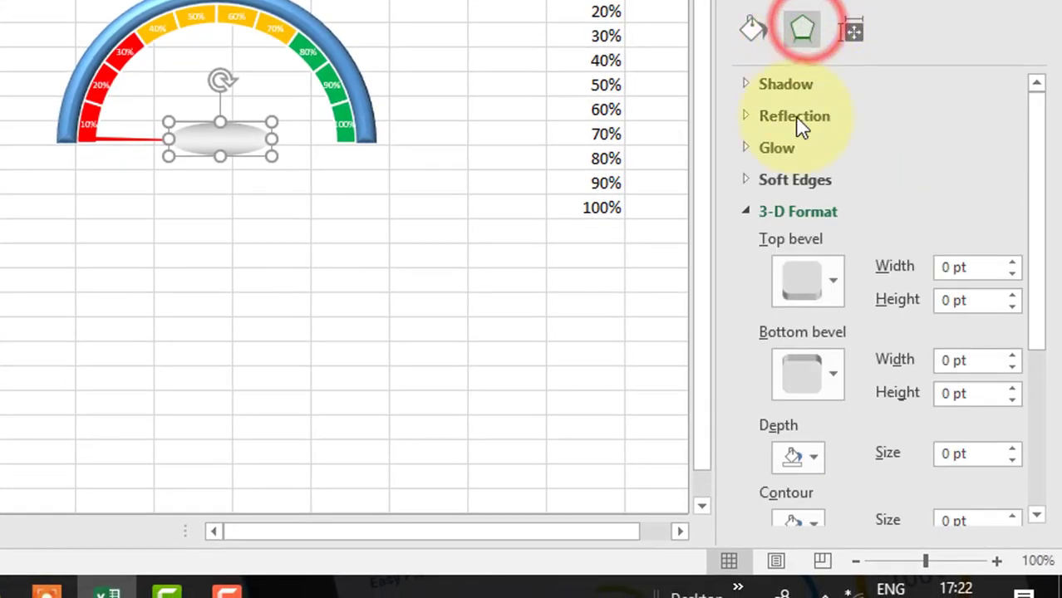
click(831, 275)
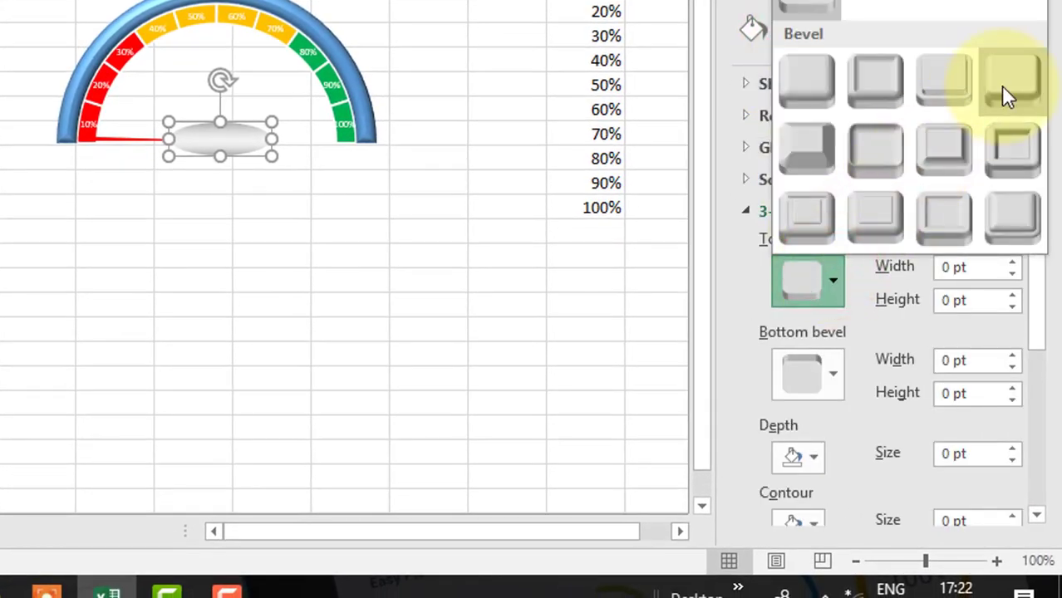
click(1001, 84)
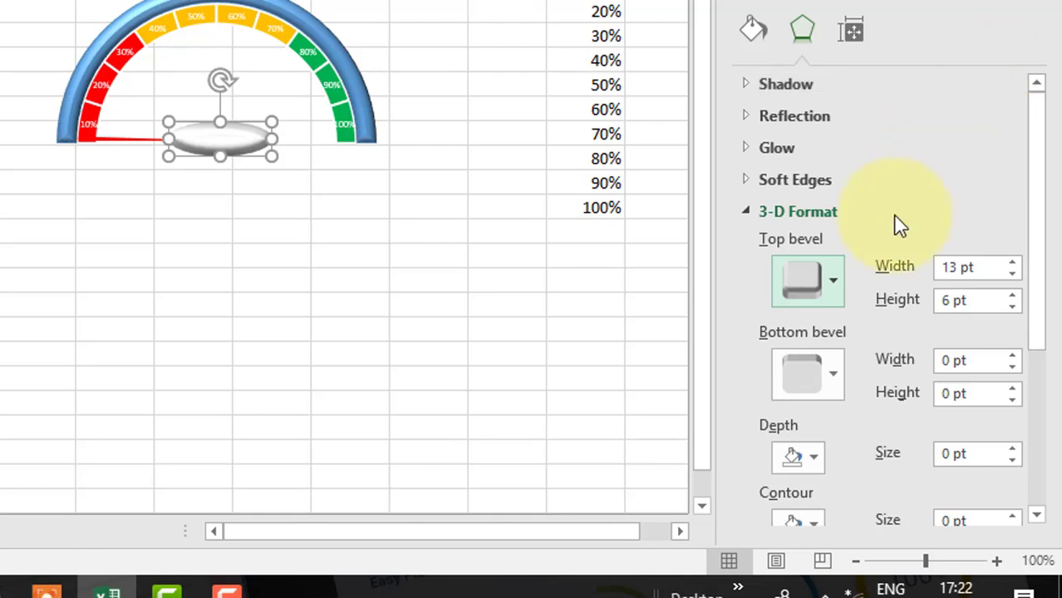
click(835, 281)
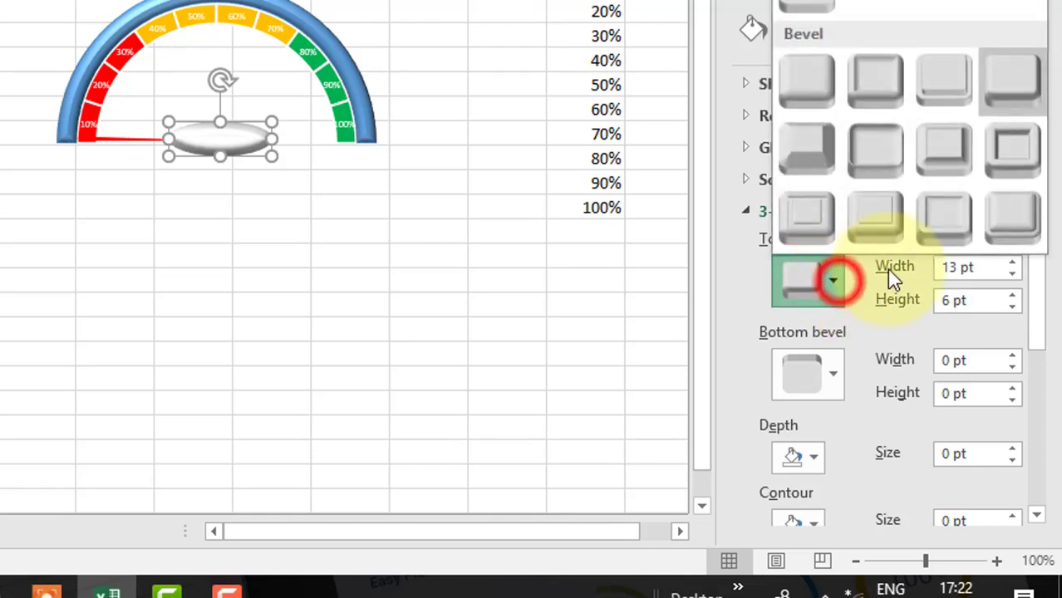
click(1011, 95)
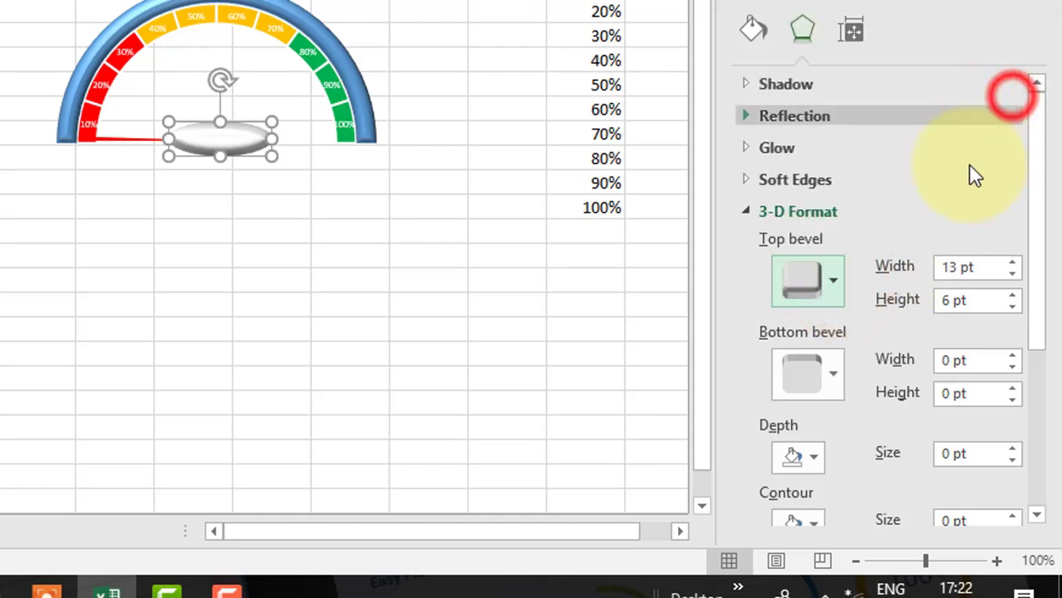
click(982, 268)
double_click(982, 268)
text(3)
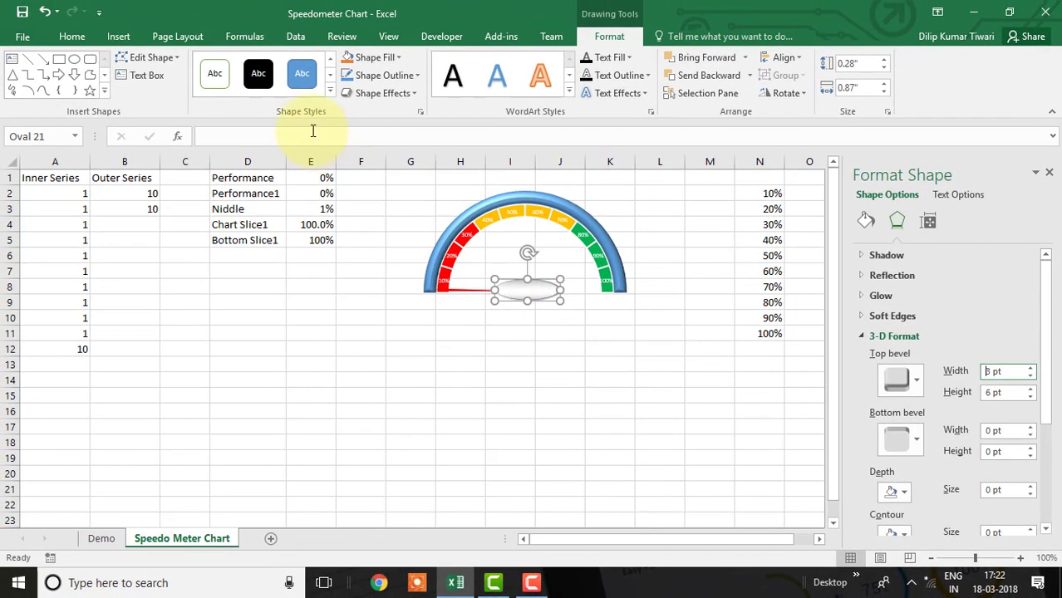
- Link the oval's text to cell E2 with the formula =$E$2
click(295, 133)
text(=)
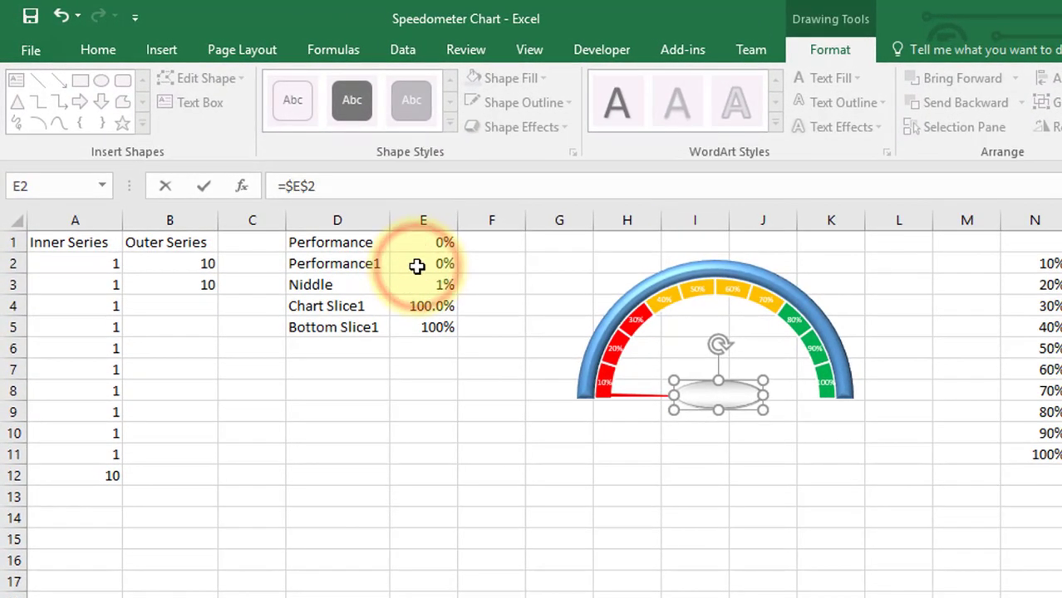
key(Return)
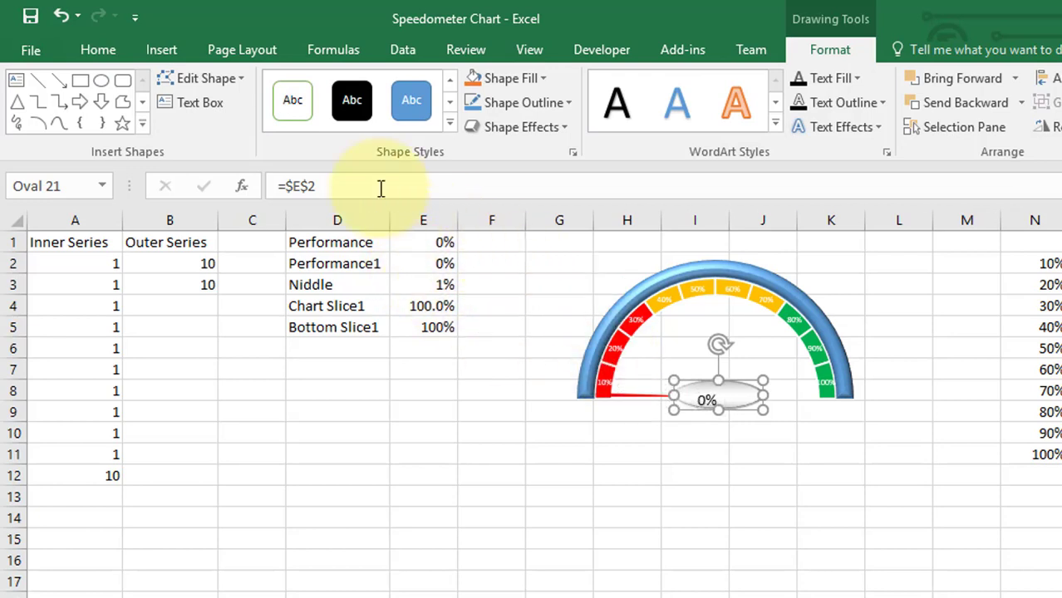
- Centre the oval's label vertically and horizontally, then select Performance cell E1
click(101, 53)
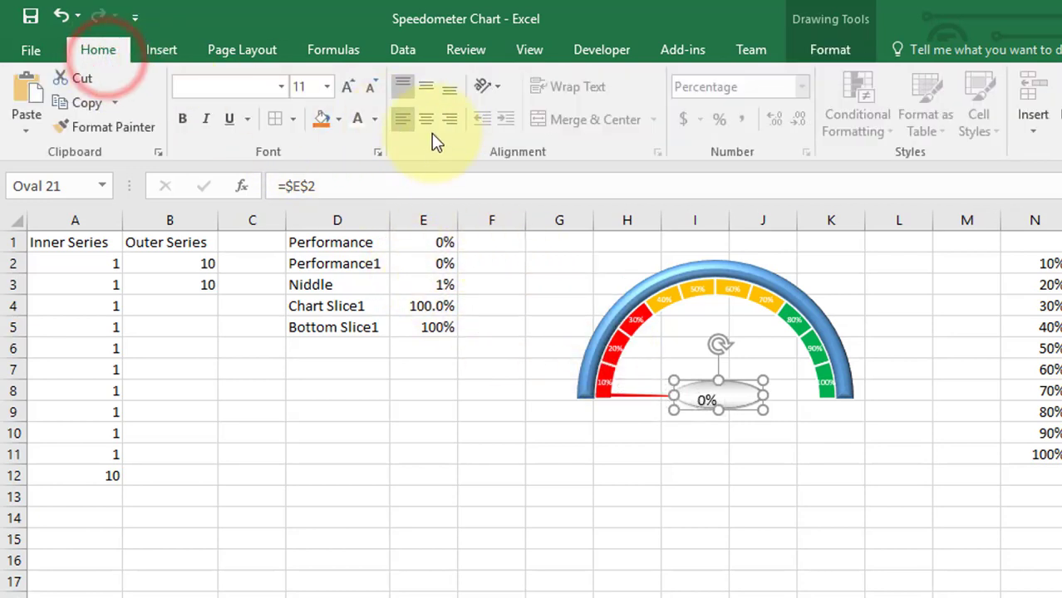
click(424, 87)
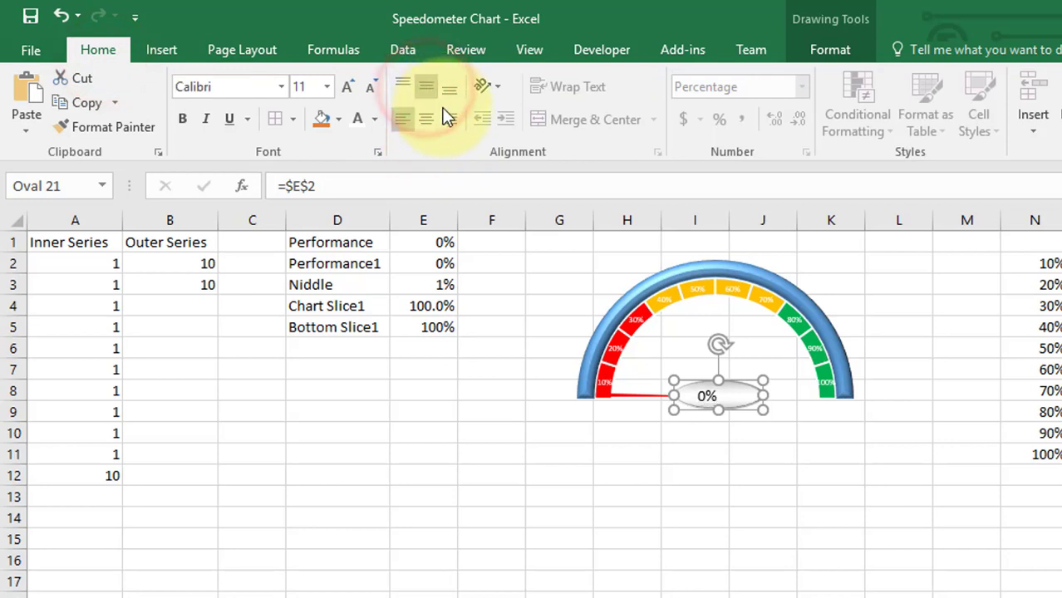
click(428, 116)
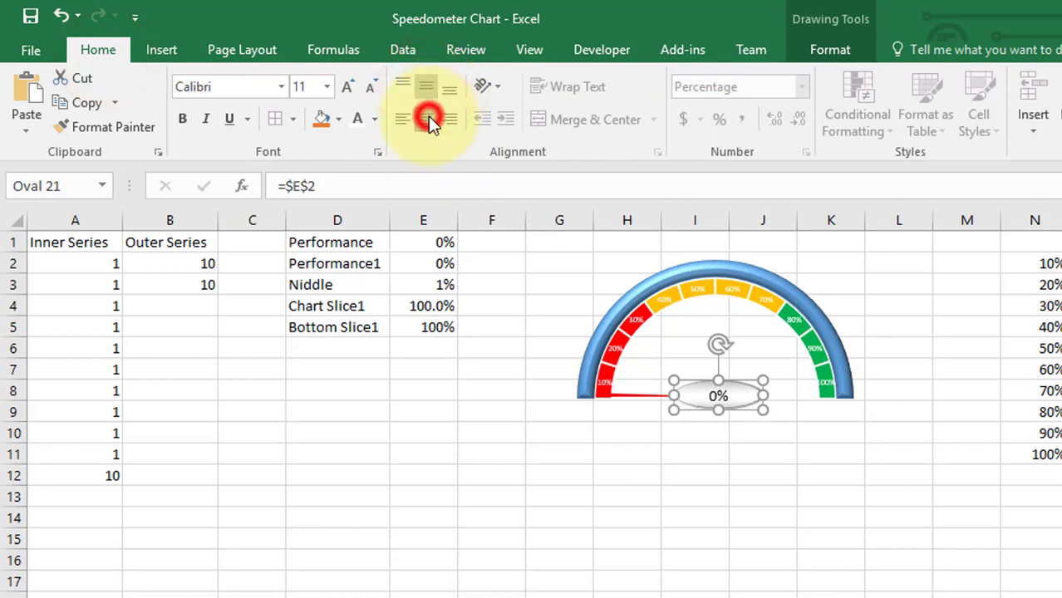
click(426, 263)
click(427, 246)
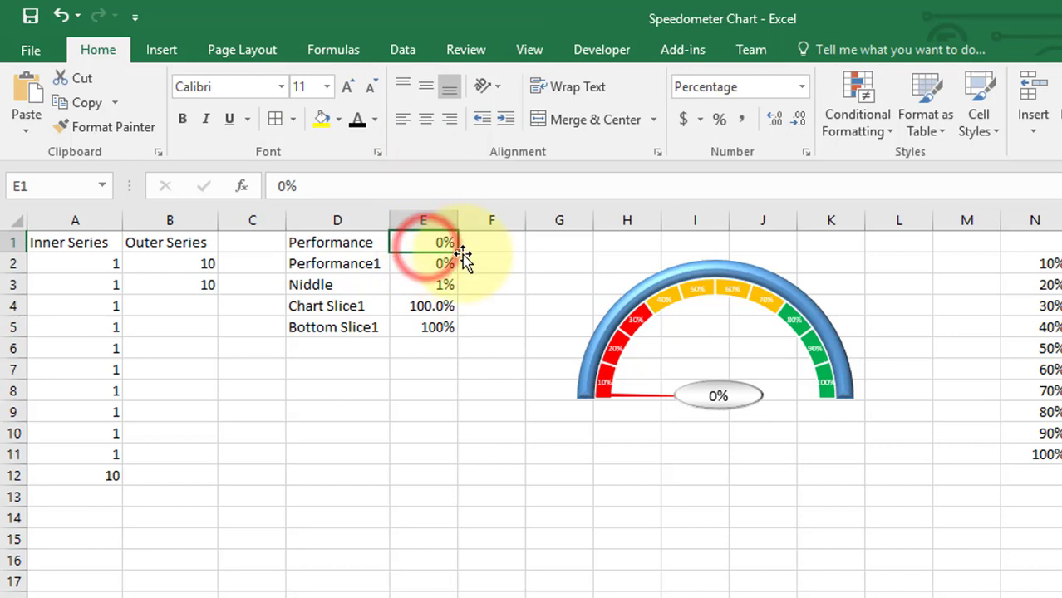
- Enter 1 in E1 so Performance reads 100%
text(10)
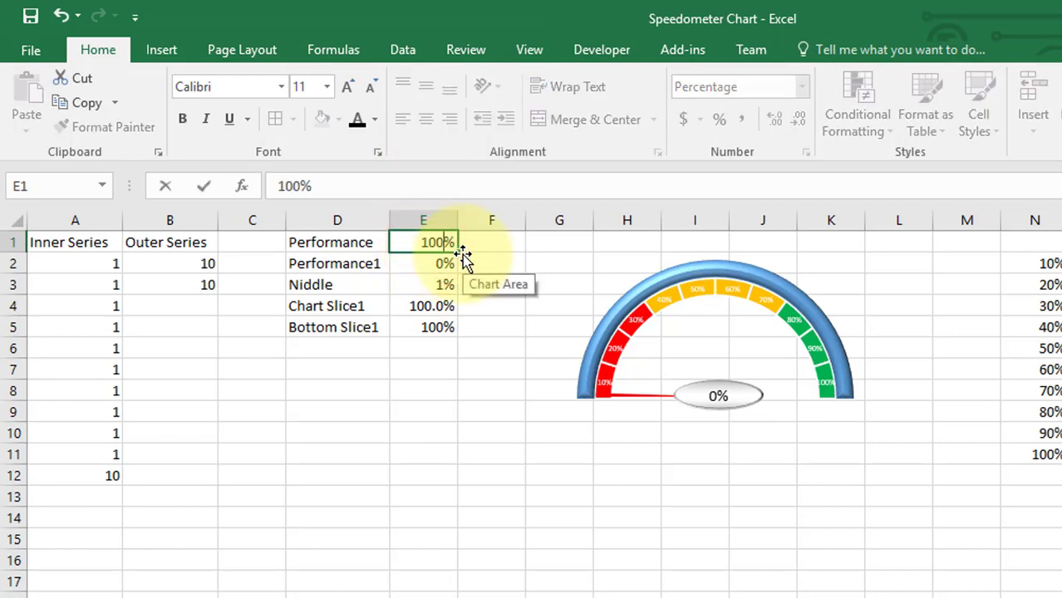
key(Return)
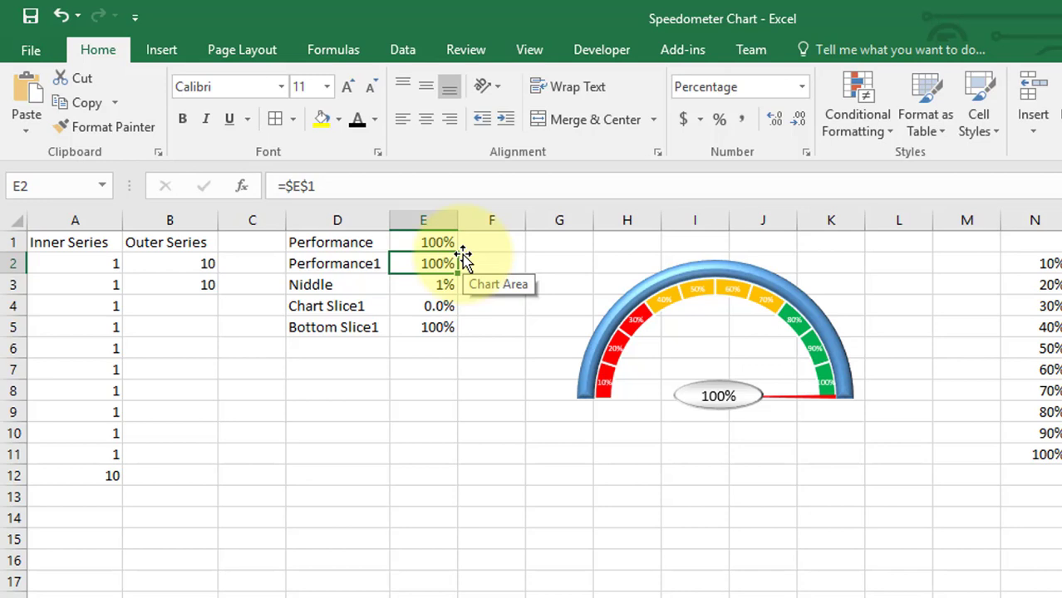
click(226, 290)
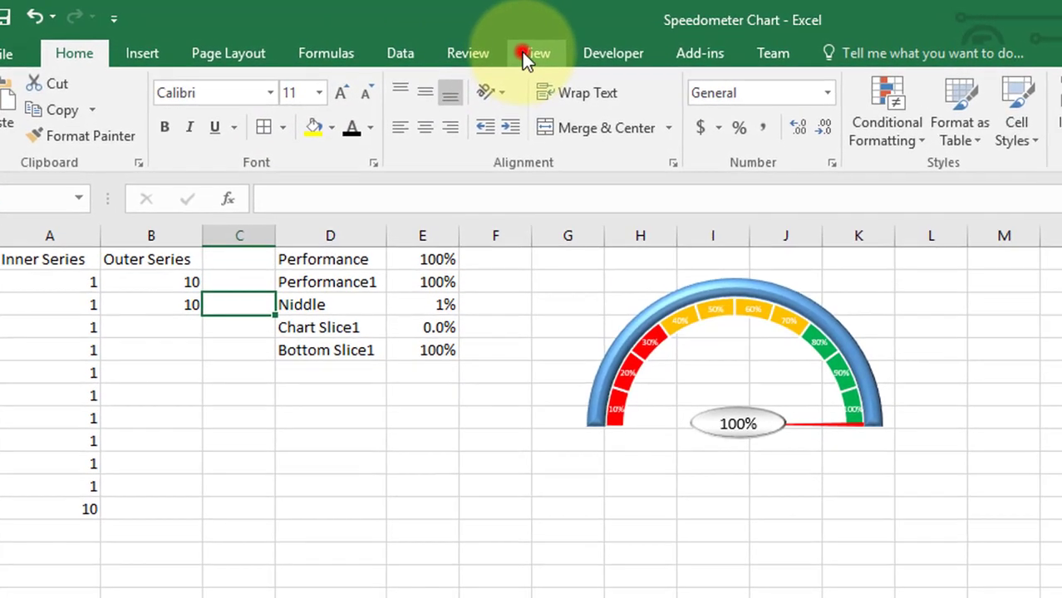
- Hide the worksheet gridlines and select columns A–B
click(528, 50)
click(226, 133)
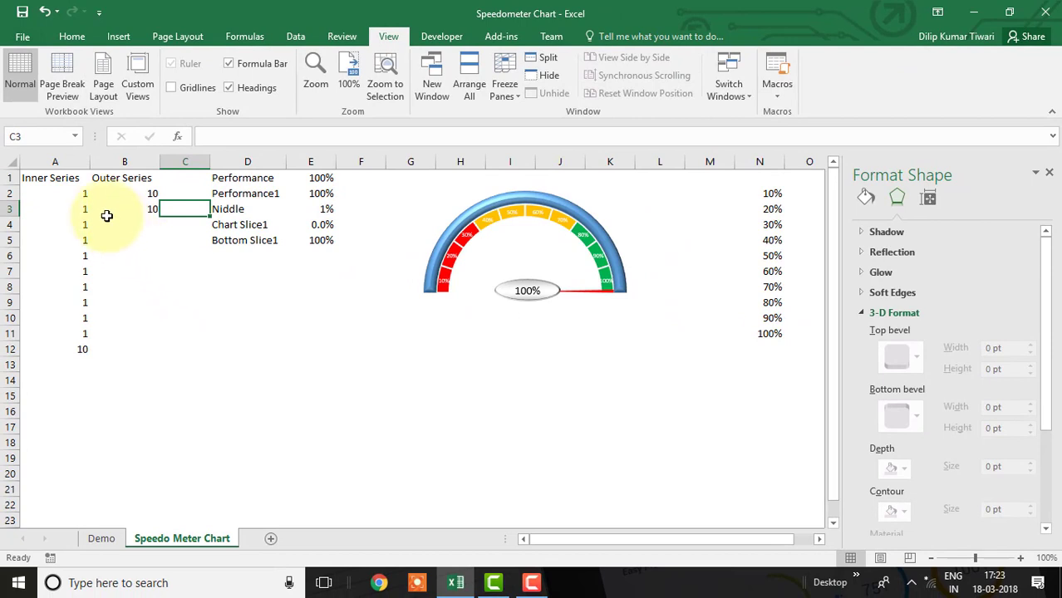
click(66, 163)
drag(65, 164, 125, 163)
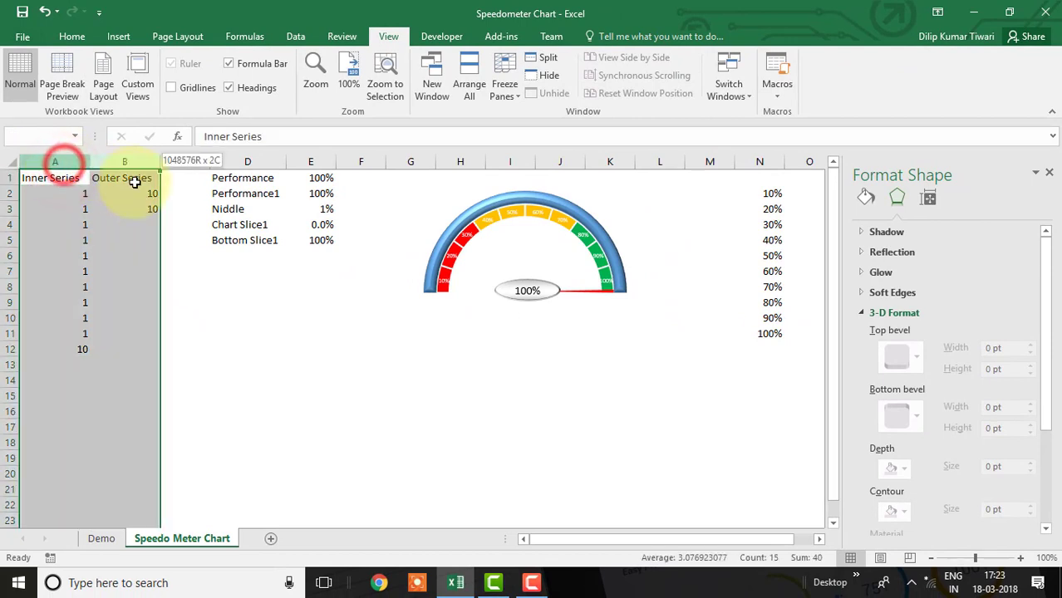
click(75, 37)
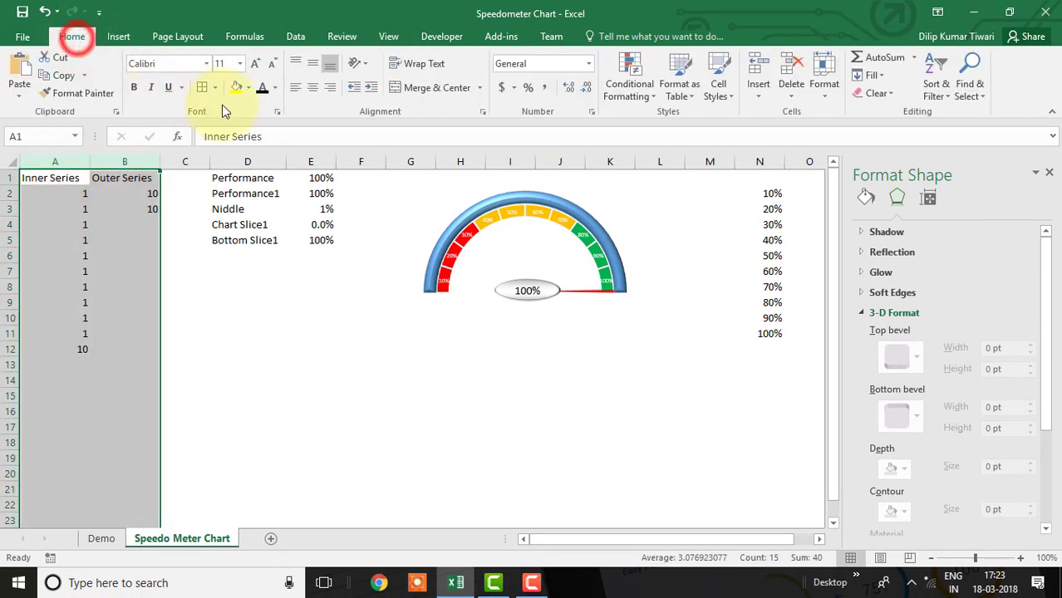
- Set the font colour to white for columns A–B, D2:E5 and column N
click(274, 88)
click(261, 138)
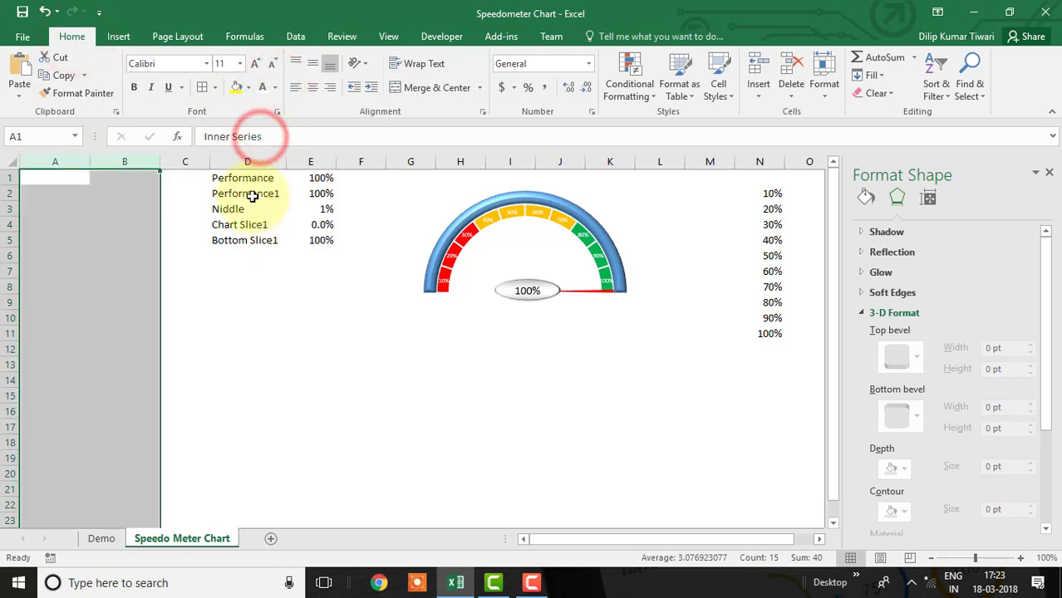
drag(252, 194, 316, 240)
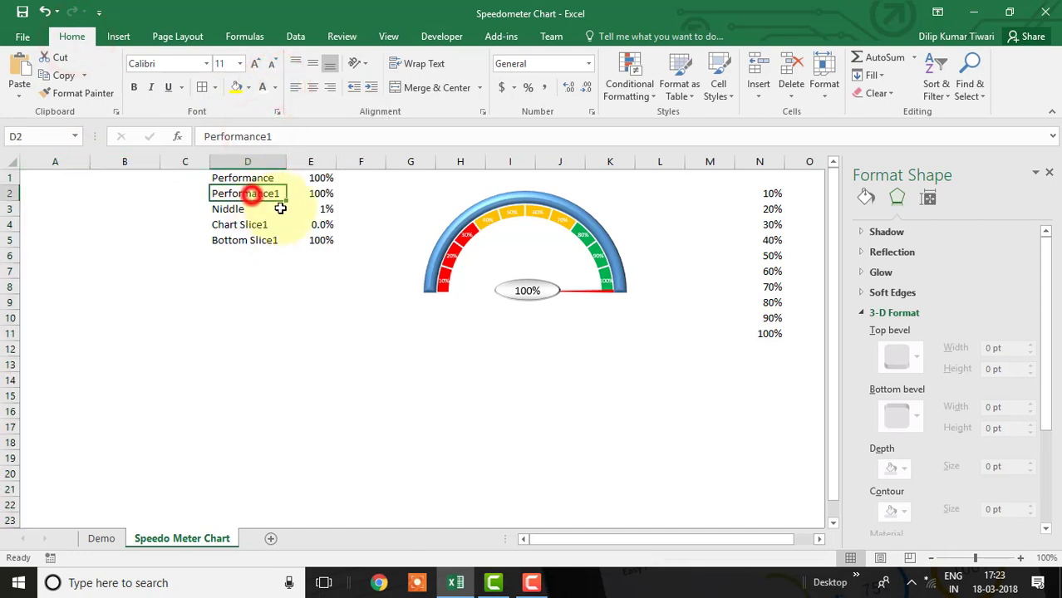
click(261, 88)
click(753, 160)
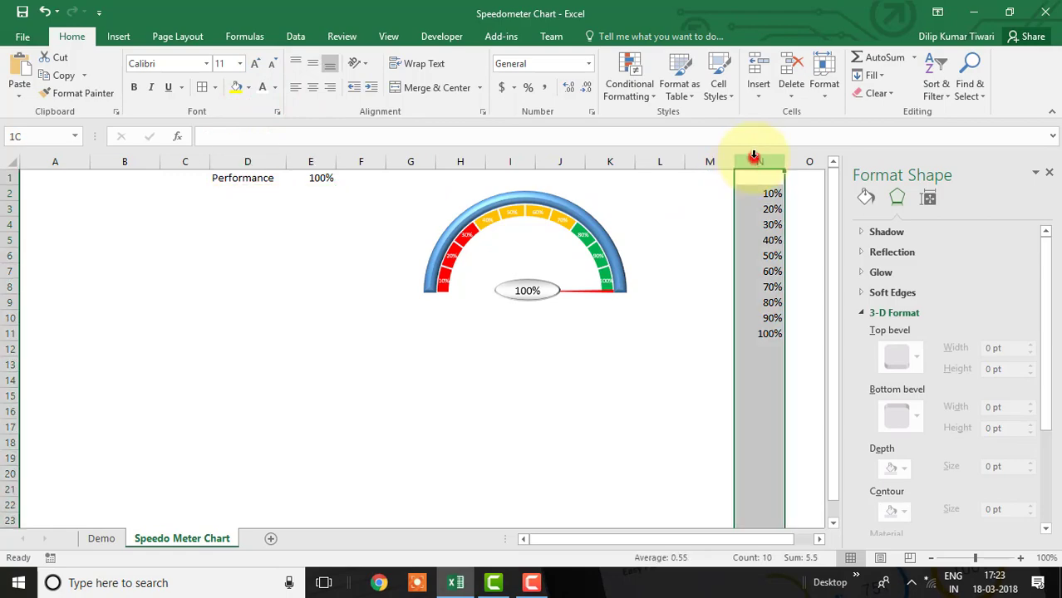
click(258, 88)
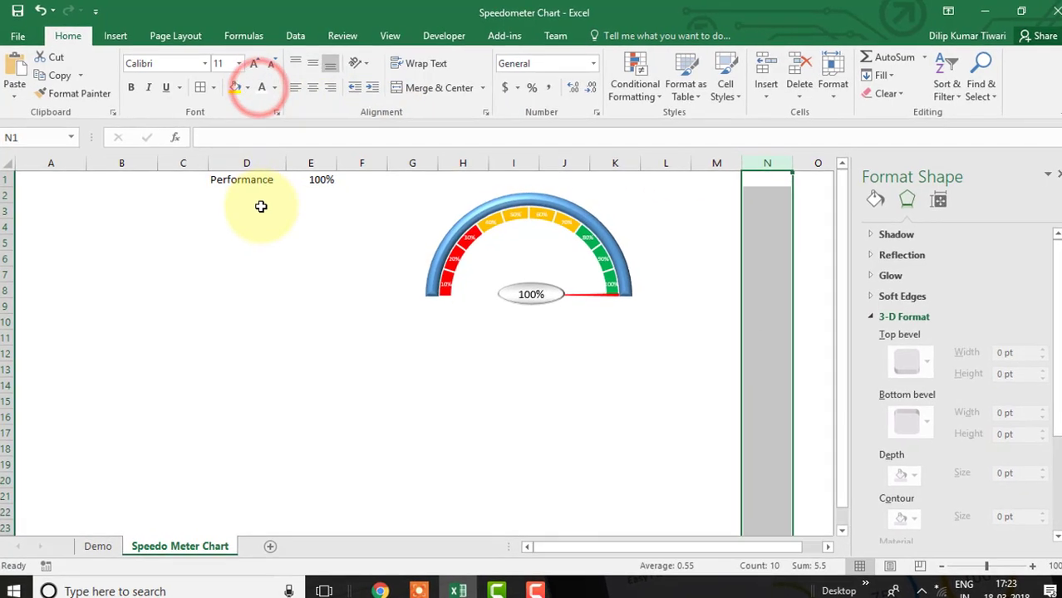
click(261, 205)
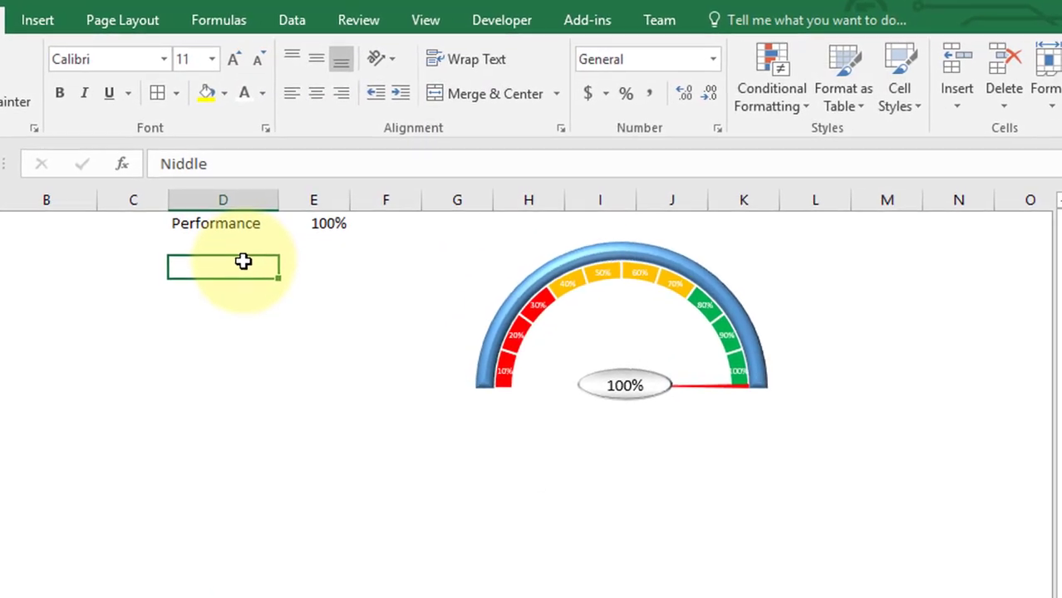
- Select all sheet objects via Go To Special and group the gauge chart, needle and oval
key(ctrl+g)
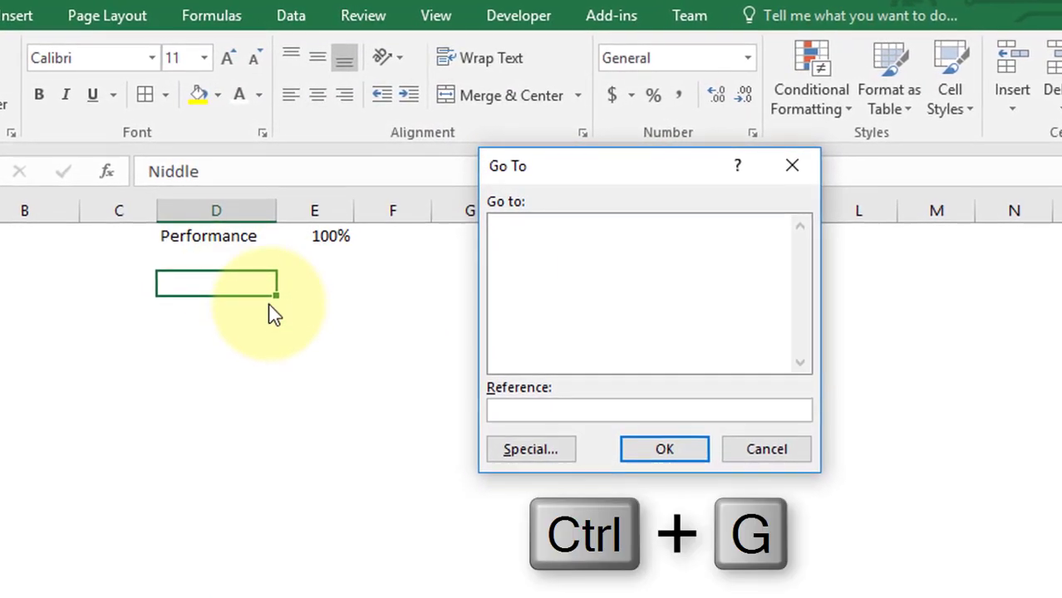
click(548, 452)
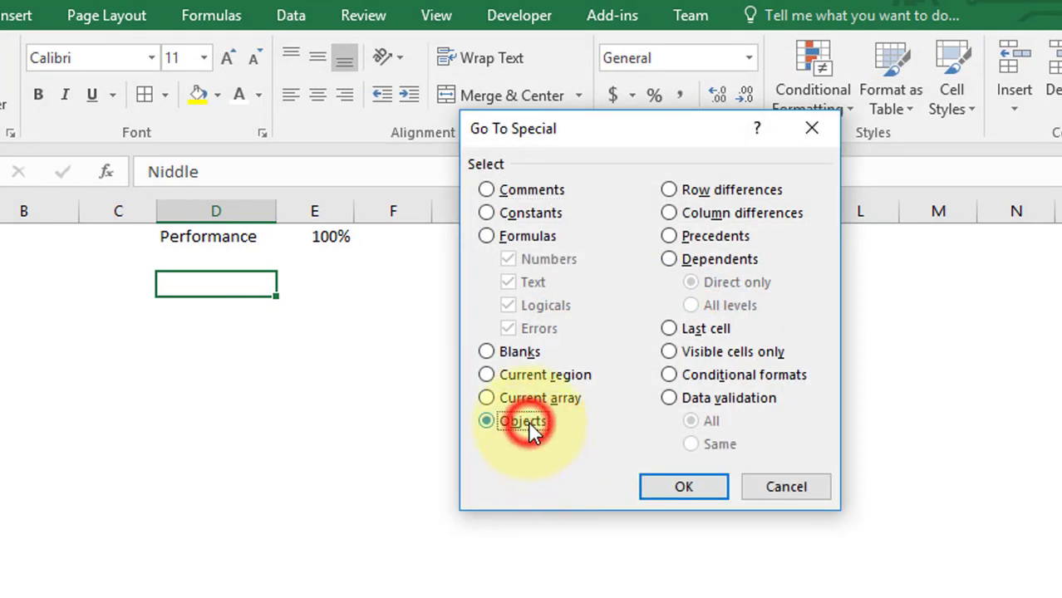
click(677, 485)
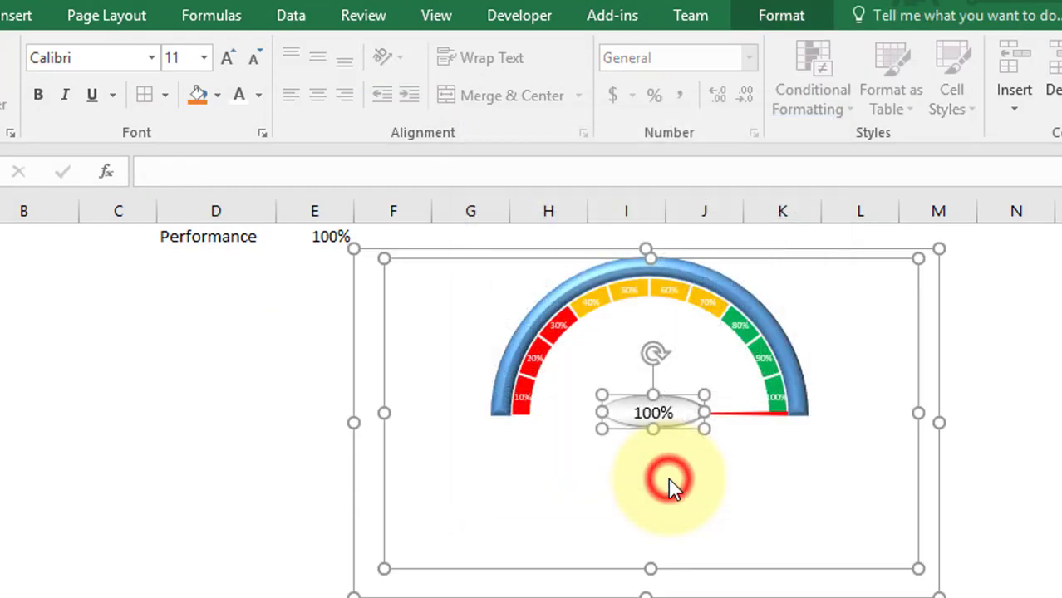
right_click(512, 283)
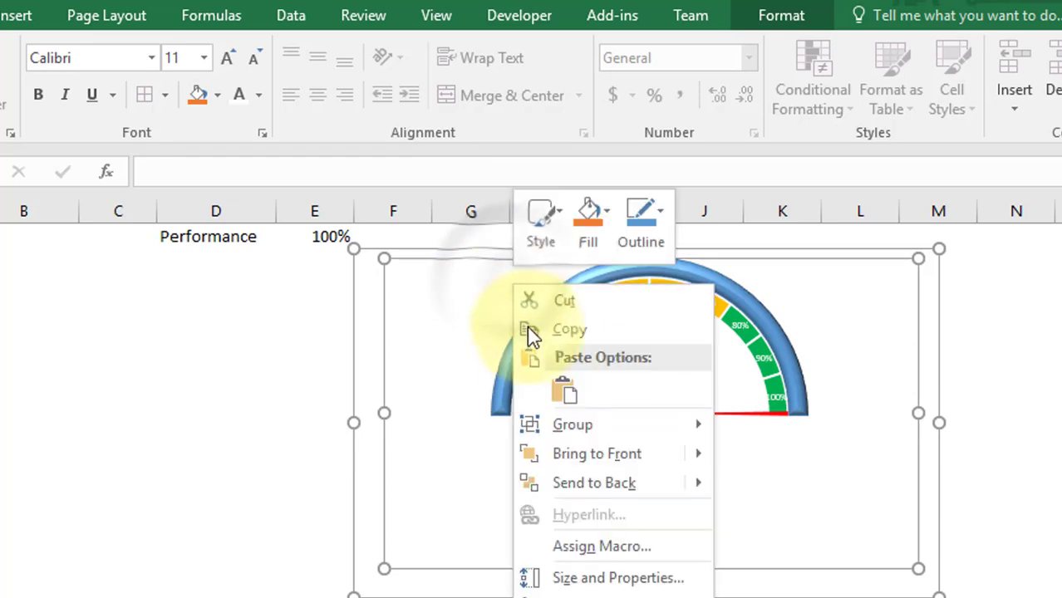
mouse_move(568, 427)
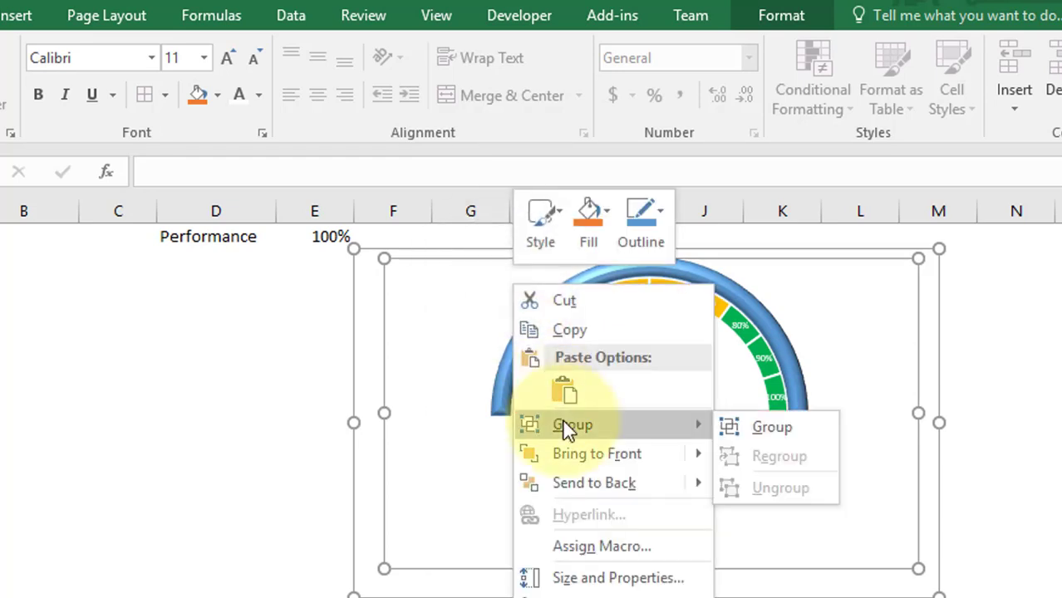
click(722, 427)
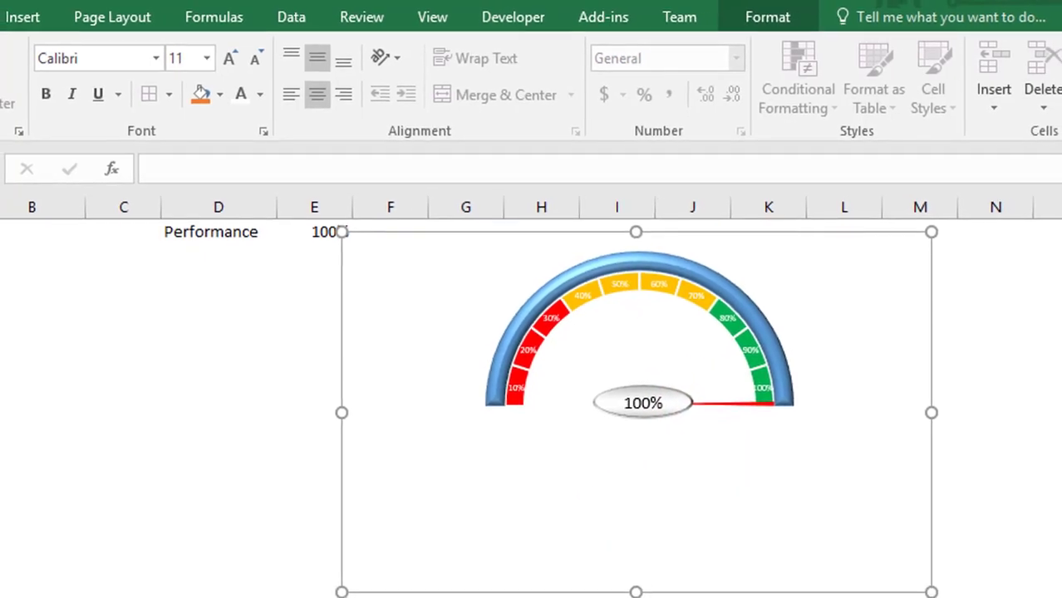
click(641, 571)
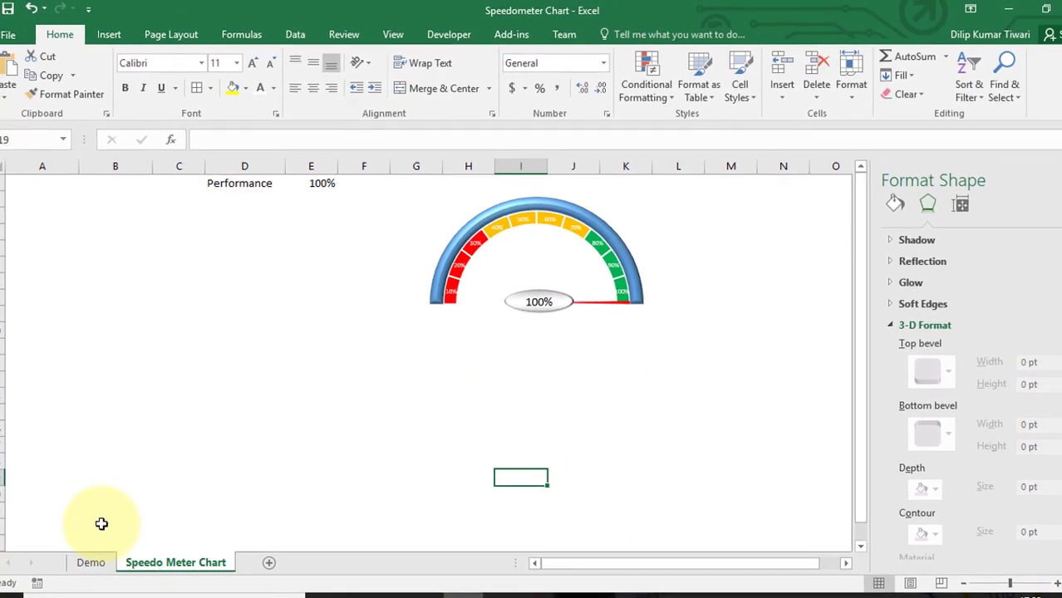
- Copy the data labs logo from the Demo sheet and paste it onto Speedo Meter Chart
click(110, 541)
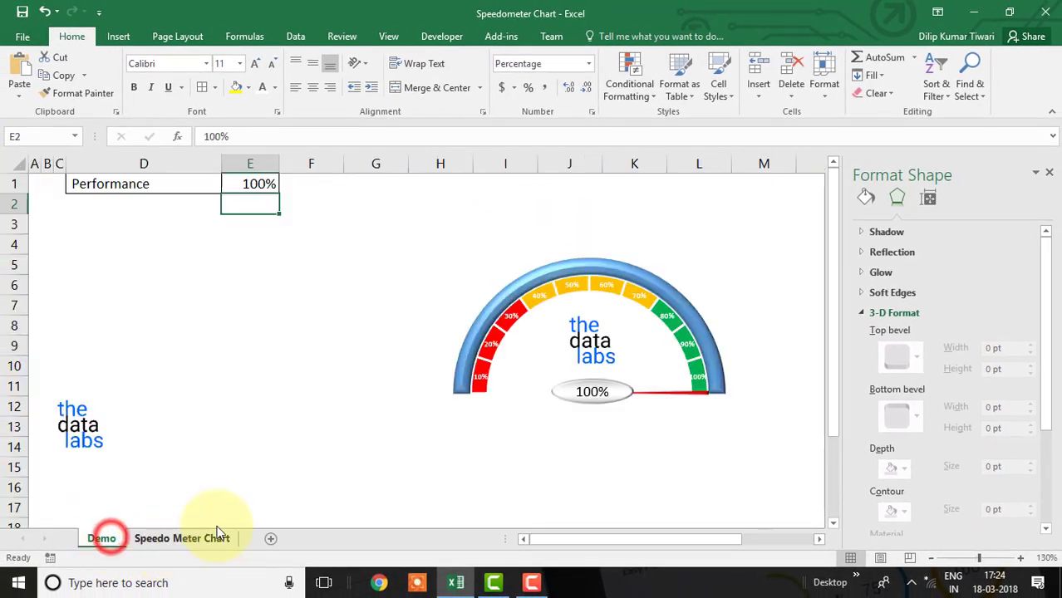
click(80, 418)
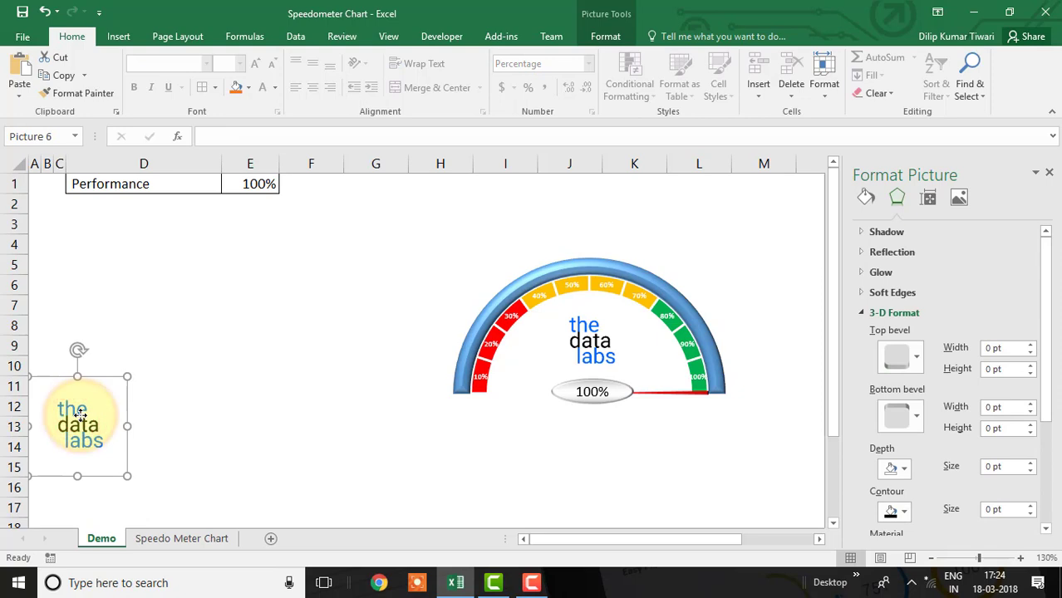
click(148, 539)
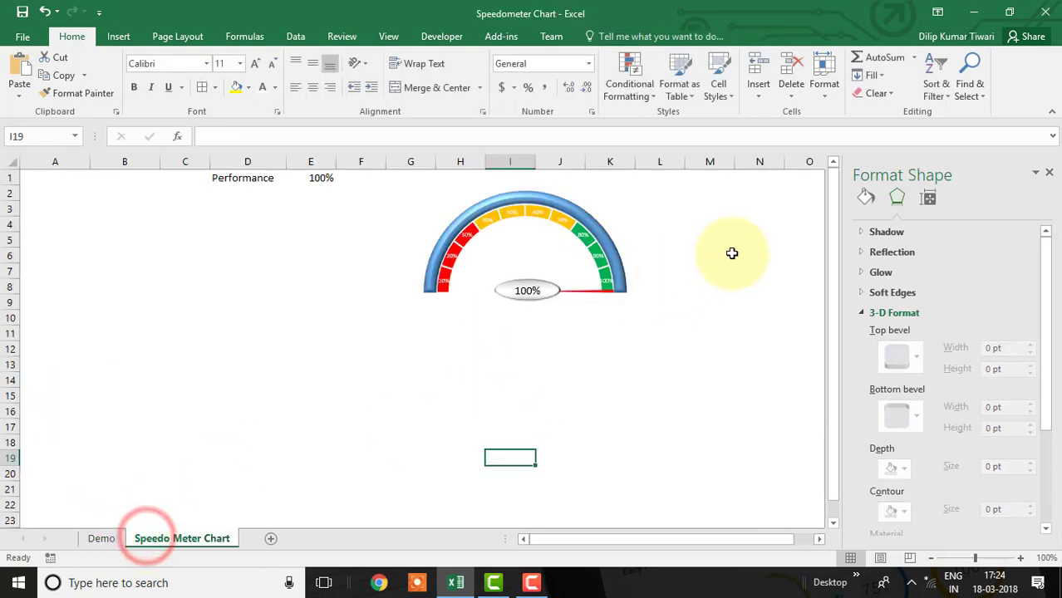
click(747, 230)
key(ctrl+v)
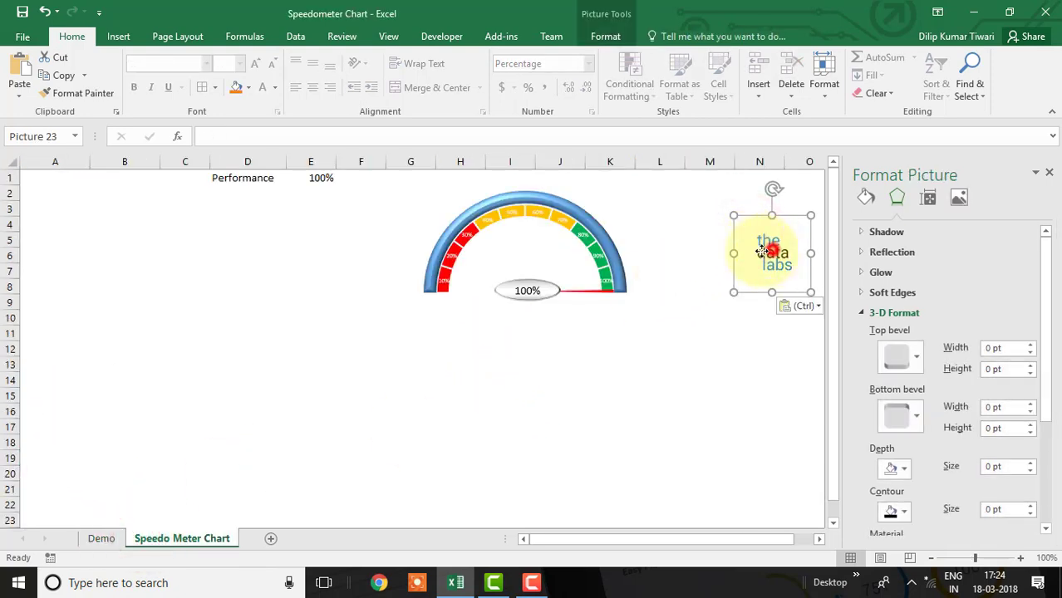
- Move the logo to the gauge centre and send it to the back
drag(758, 243, 529, 241)
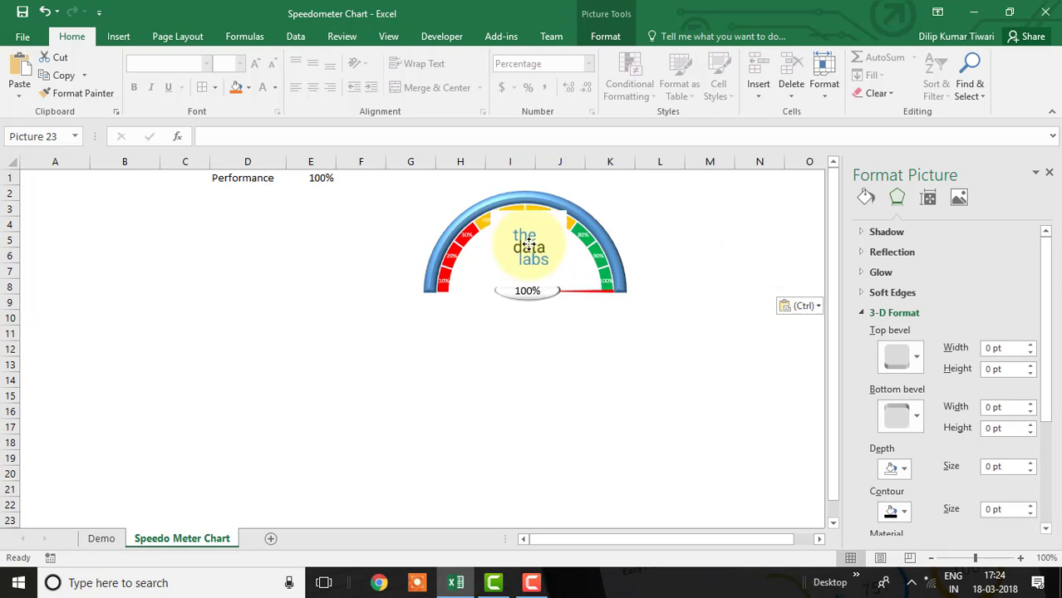
right_click(528, 241)
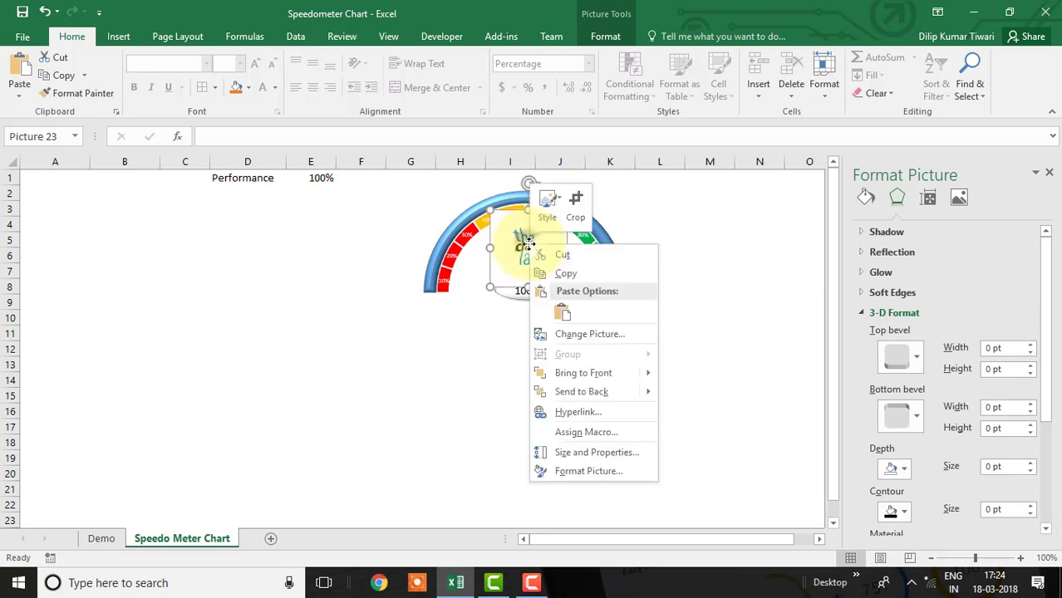
click(580, 392)
click(747, 273)
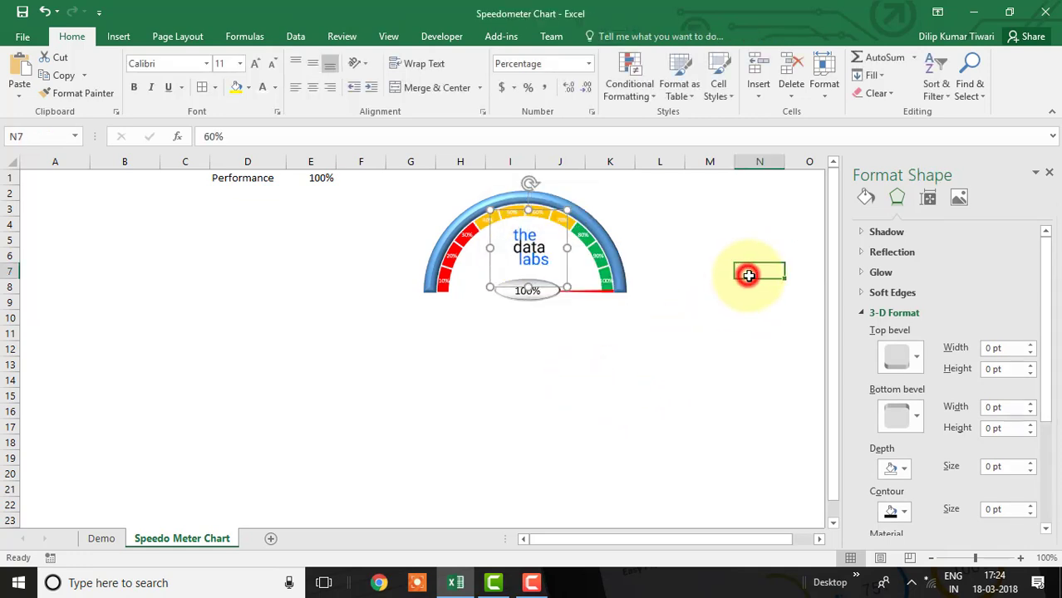
click(315, 179)
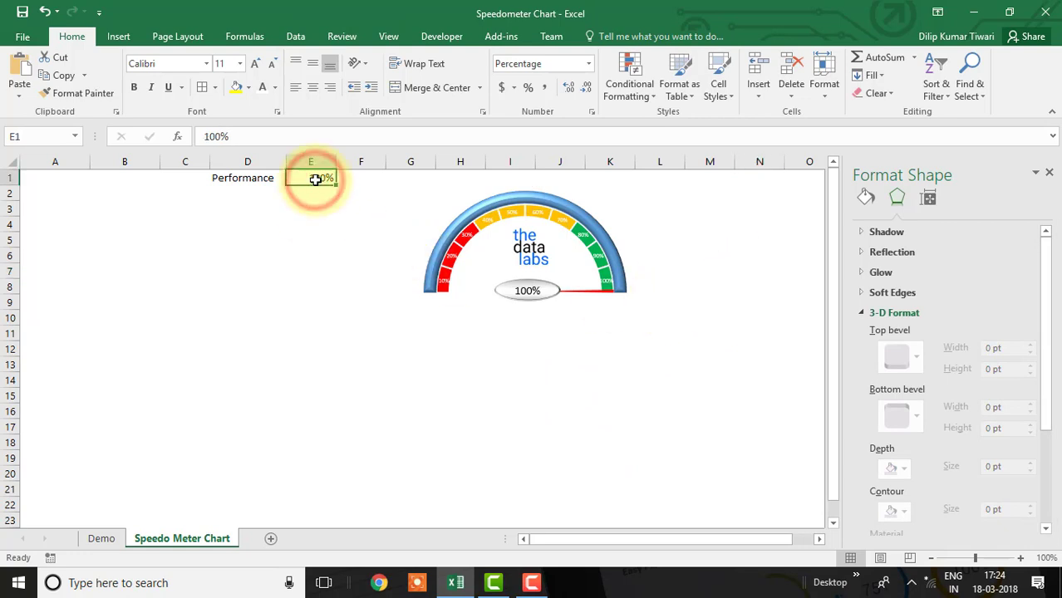
- Set Performance to 45%, close the Format Shape pane and zoom the sheet to 130%
text(45)
key(Return)
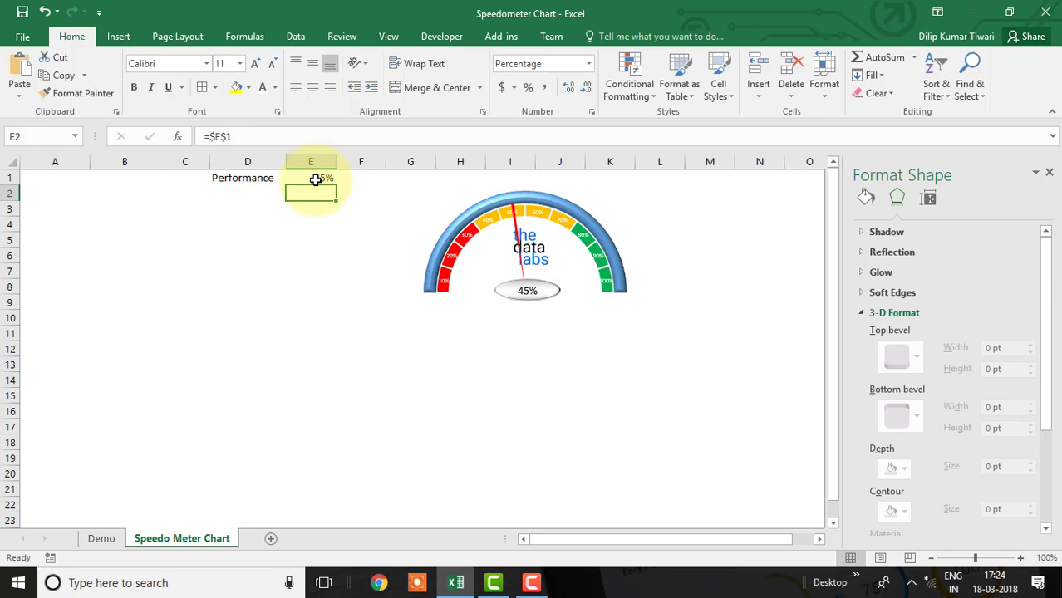
click(1054, 174)
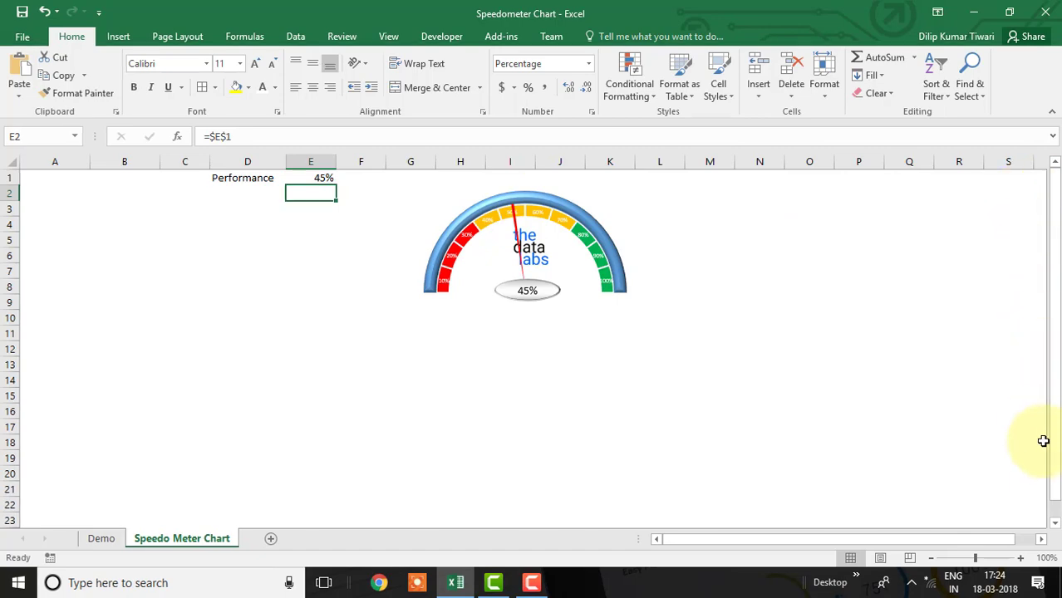
click(1021, 558)
click(1017, 555)
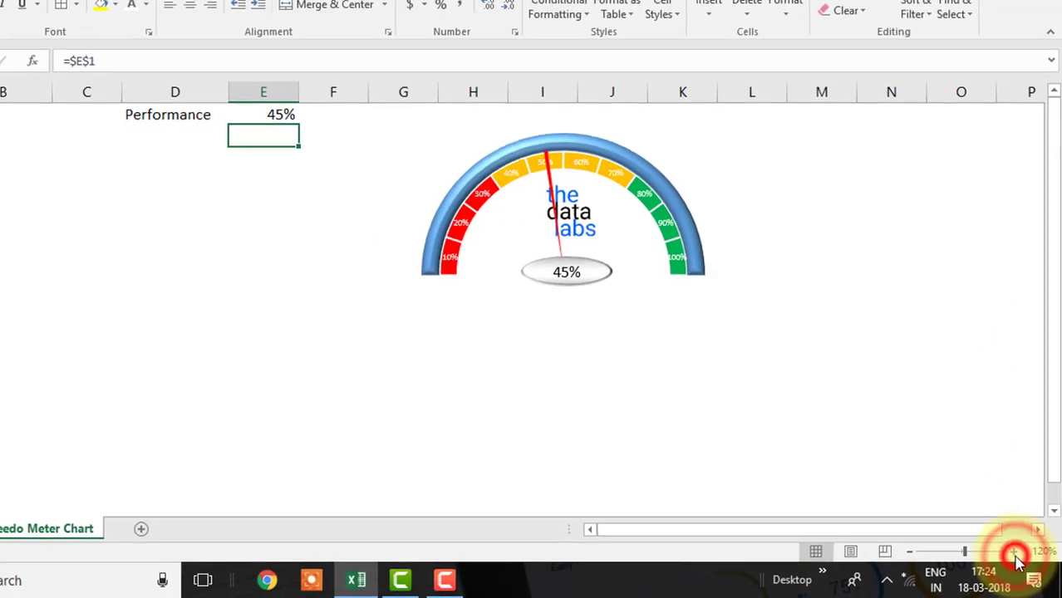
click(1009, 550)
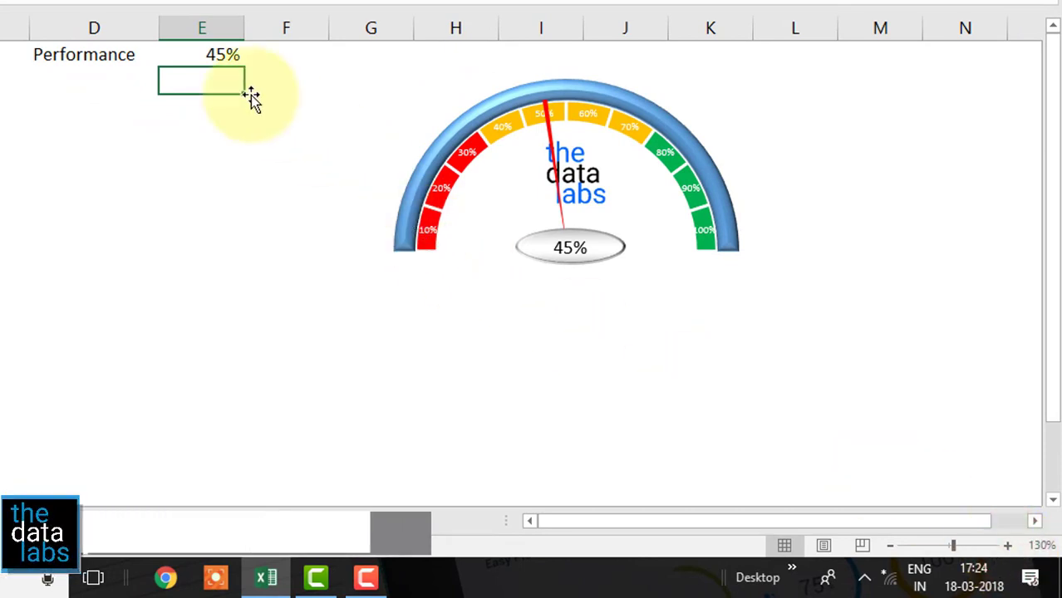
- Enter 80% as the Performance value and open the Visual Basic editor
click(202, 55)
text(80)
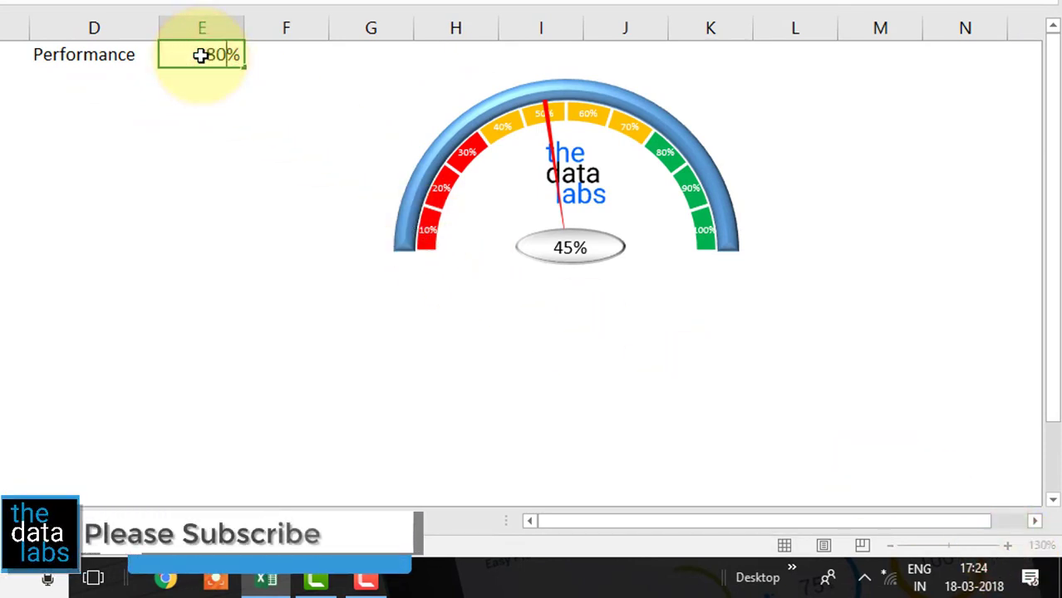
key(Return)
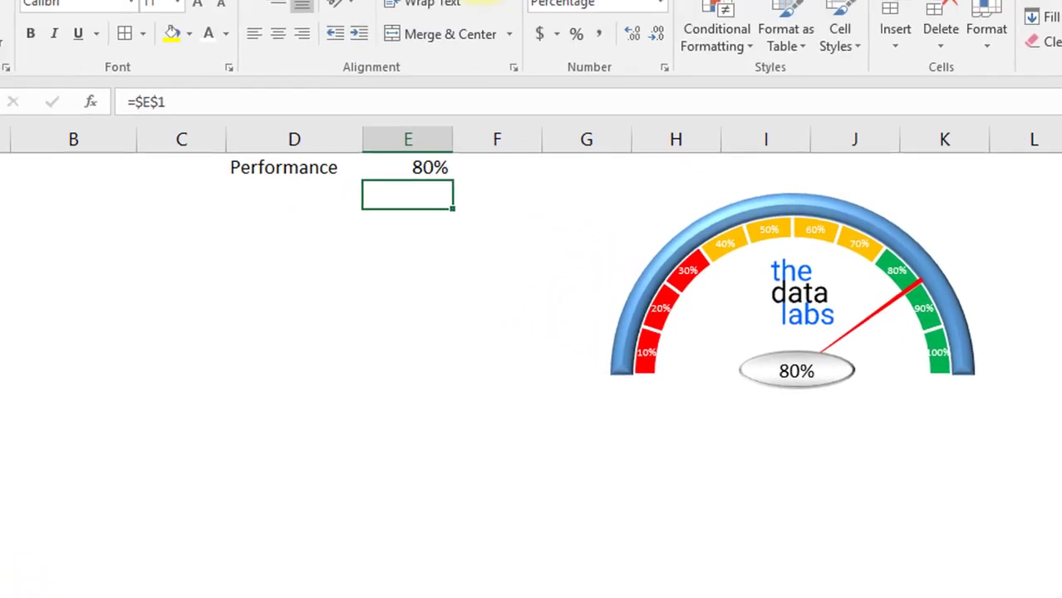
click(615, 18)
click(23, 133)
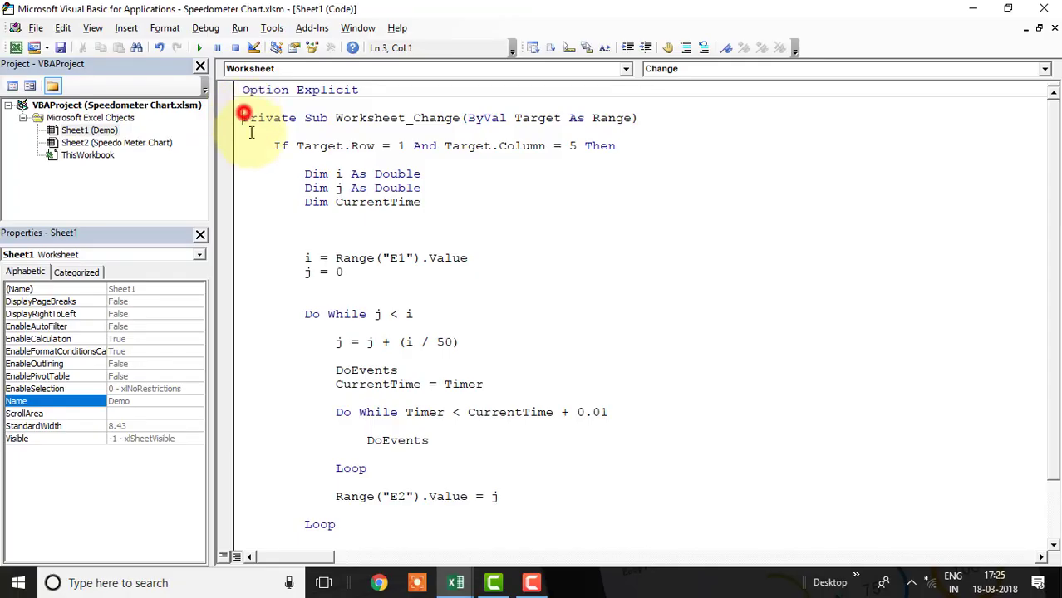
- Select the whole Worksheet_Change macro in the Demo sheet's code
drag(243, 118, 337, 297)
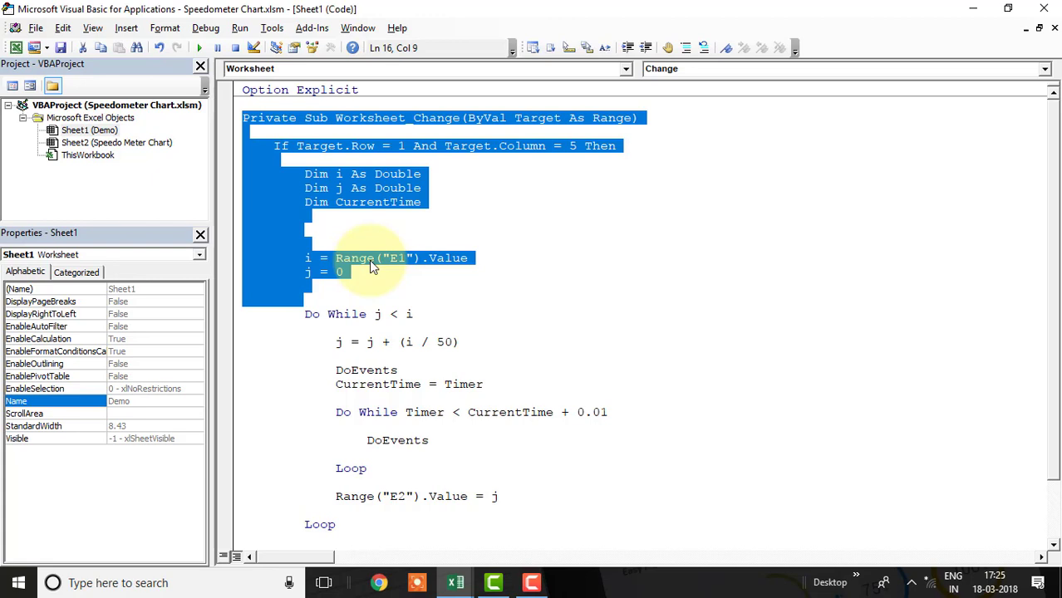
scroll(438, 275, down, 2)
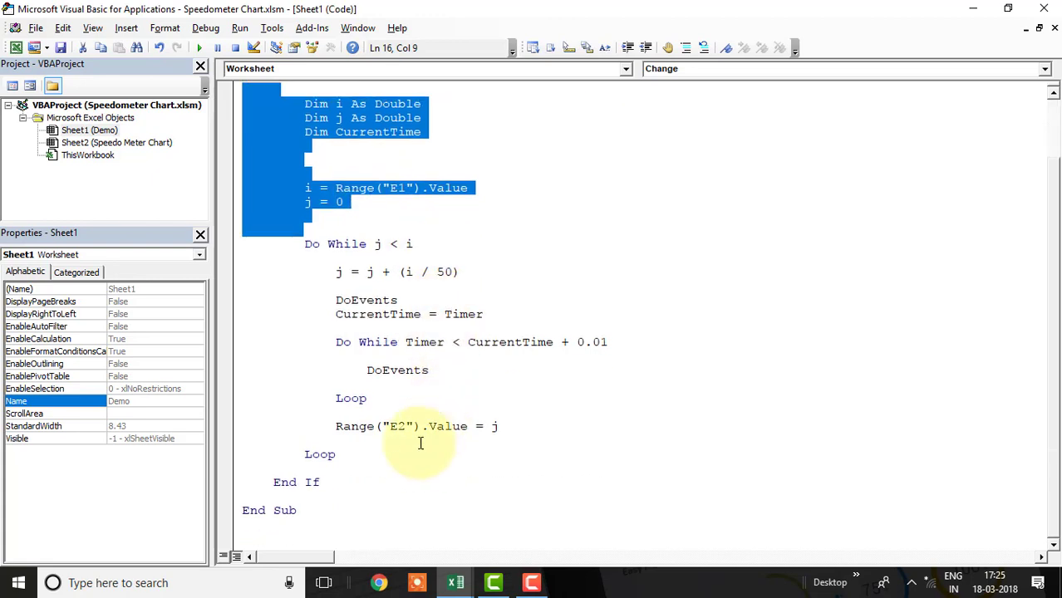
shift+click(368, 512)
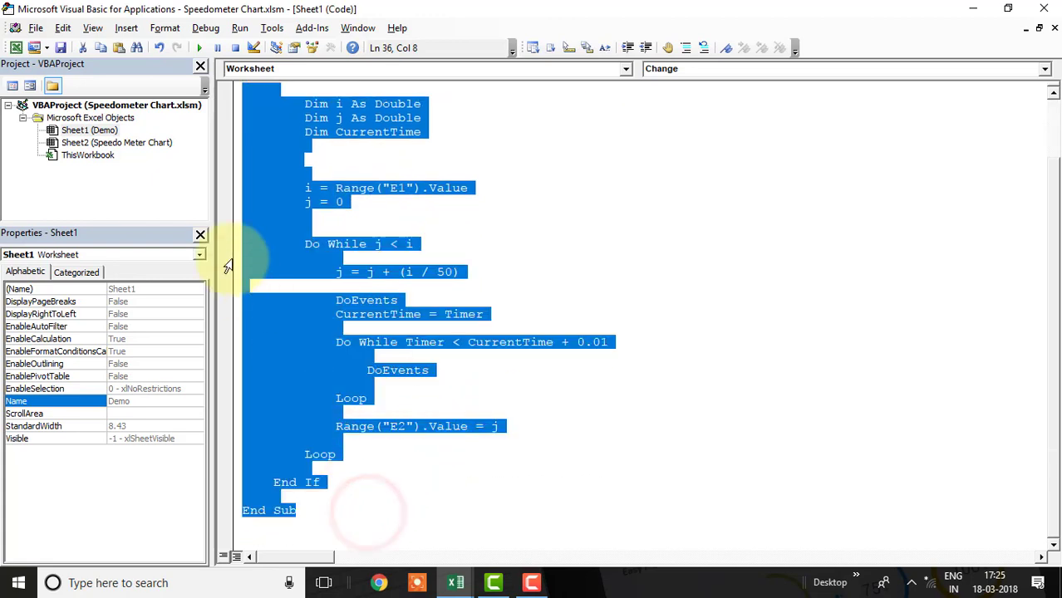
- Paste the macro into the Speedo Meter Chart sheet's code and add blank lines after Option Explicit
double_click(133, 142)
click(307, 133)
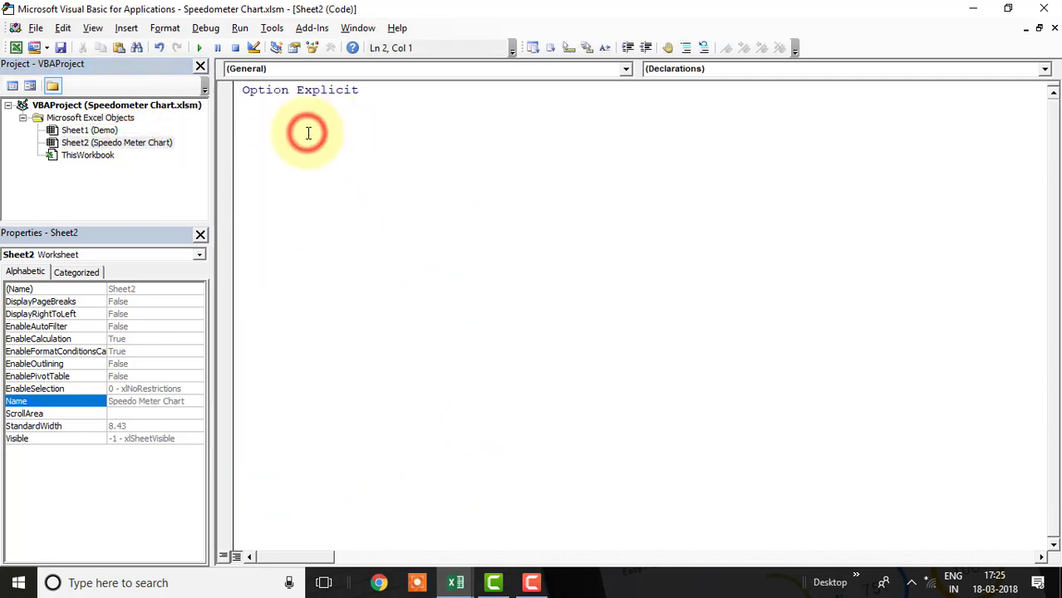
text(Private Sub Worksheet_Change(ByVal Target As Range)      If Target.Row = 1 And Target.Column = 5 Then          Dim i As Double         Dim j As Double         Dim CurrentTime            i = Range("E1").Value         j = 0           Do While j < i              j = j + (i / 50)              DoEvents             CurrentTime = Timer              Do While Timer < CurrentTime + 0.01                  DoEvents              Loop              Range("E2").Value = j          Loop      End If  End Sub)
scroll(366, 233, up, 1)
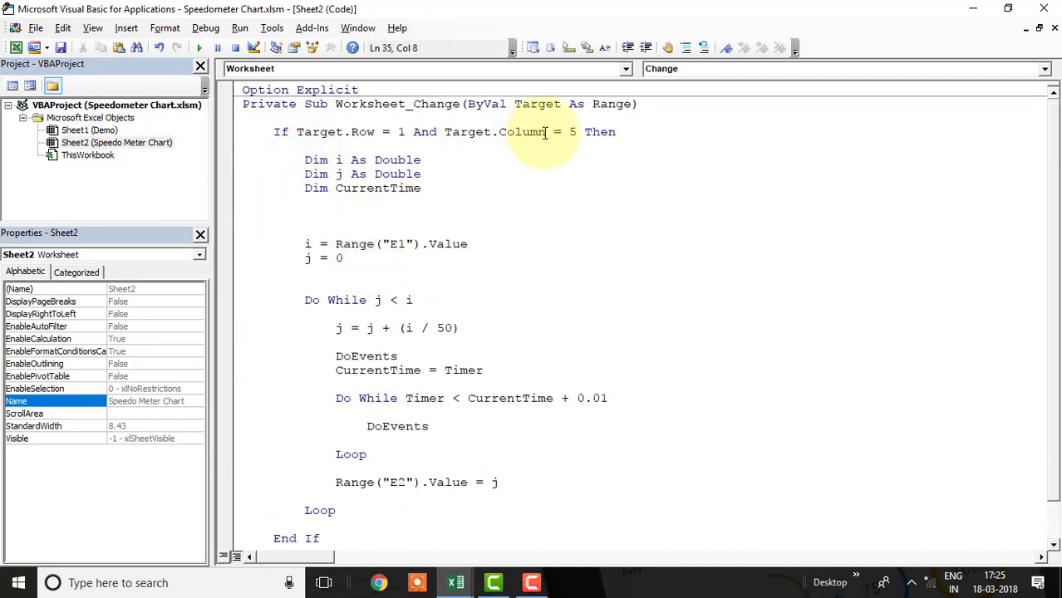
key(Return)
key(Return)
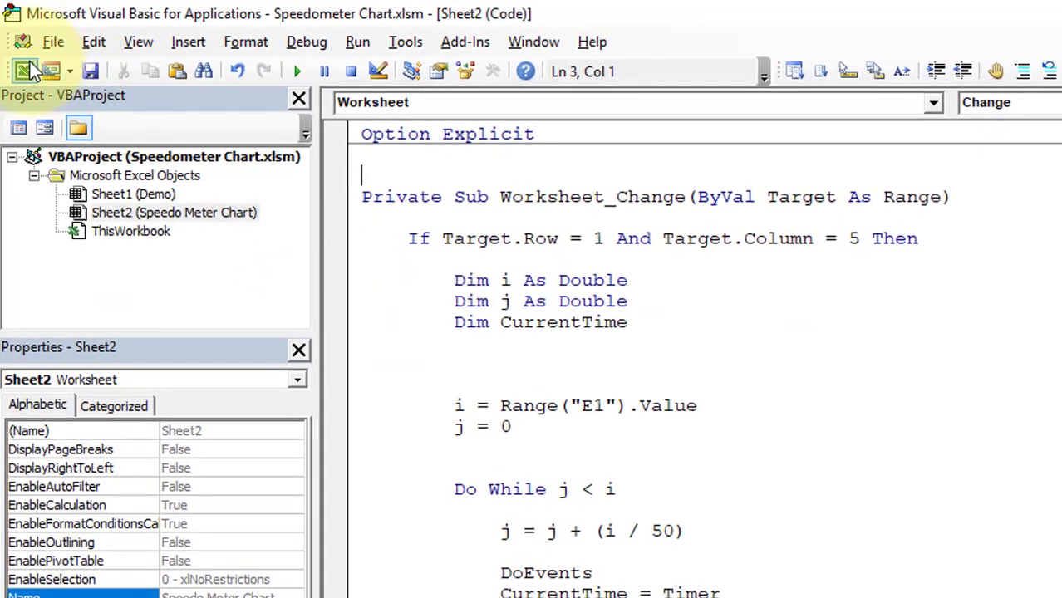
- Back in Excel, enter a new Performance value (90%) in E1 to test the animated needle
click(25, 70)
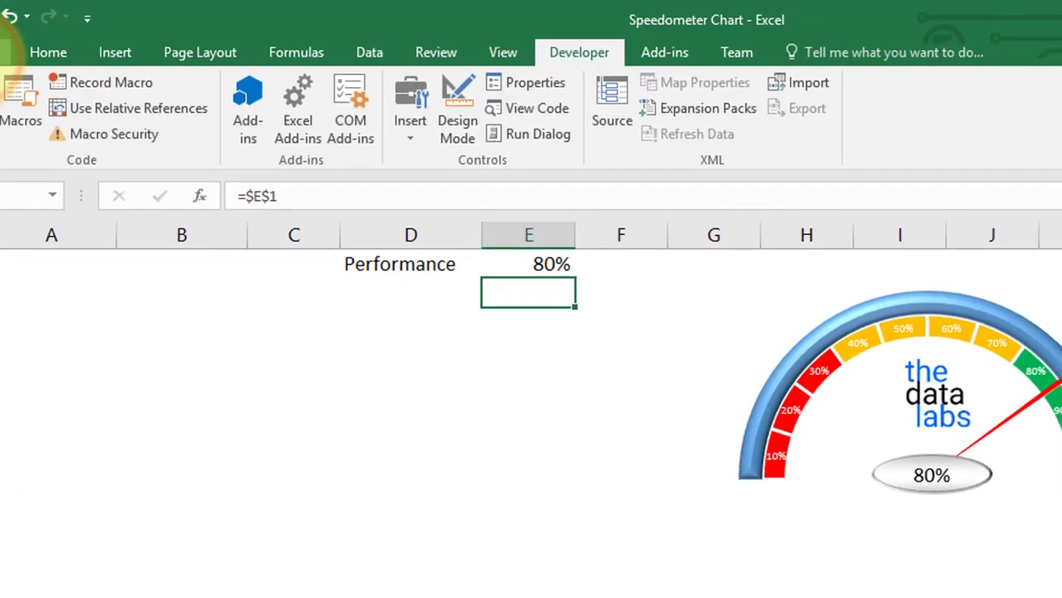
click(497, 262)
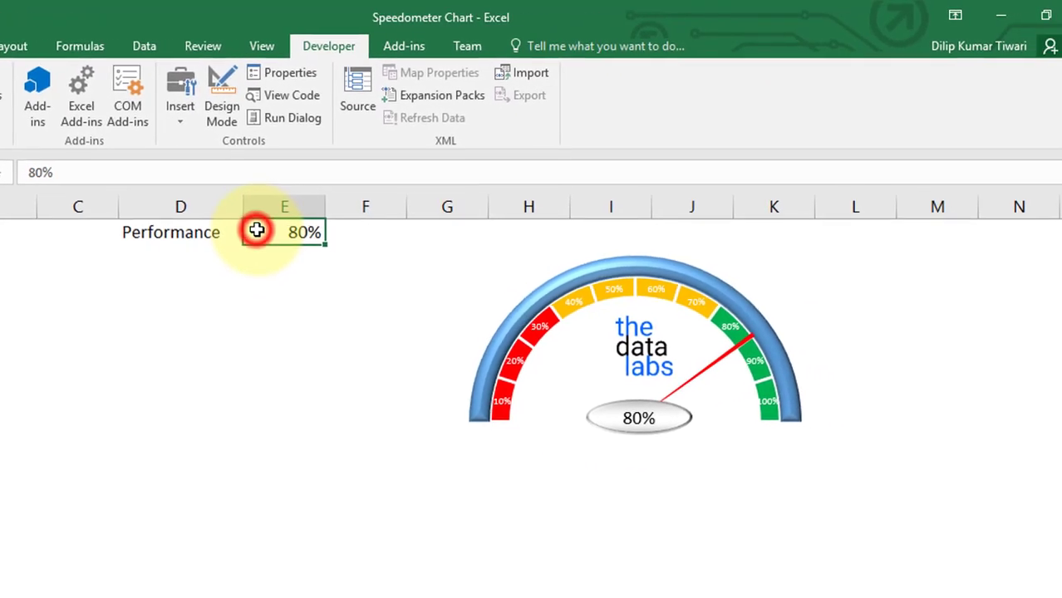
text(9)
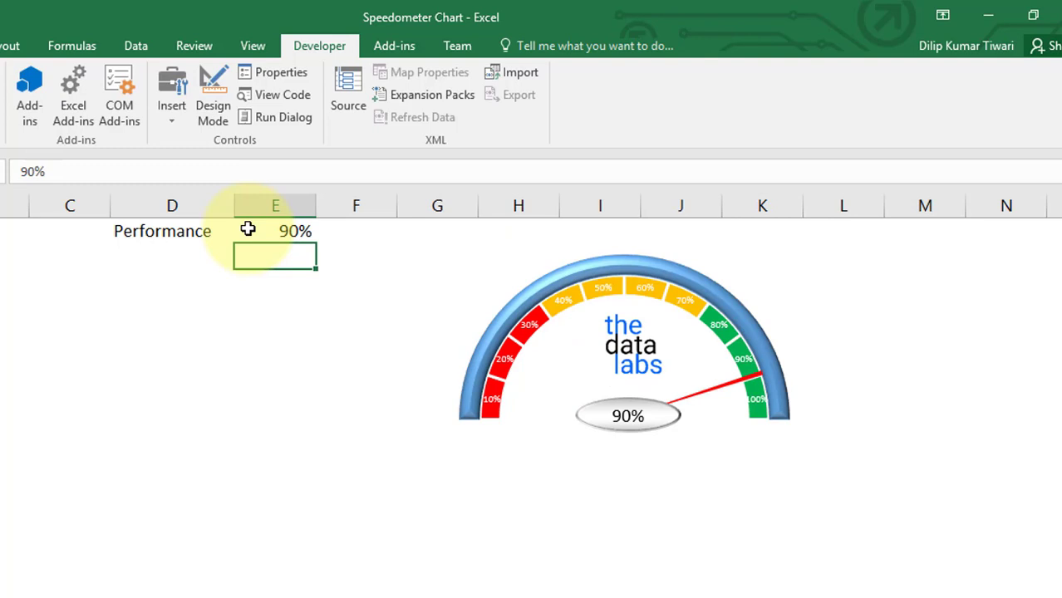
text(10)
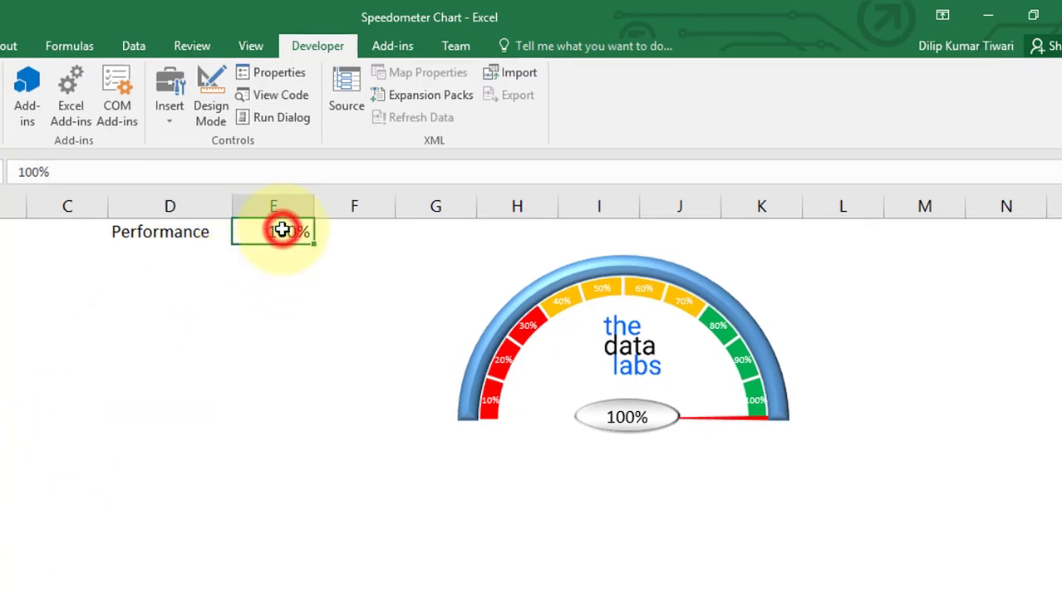
click(282, 230)
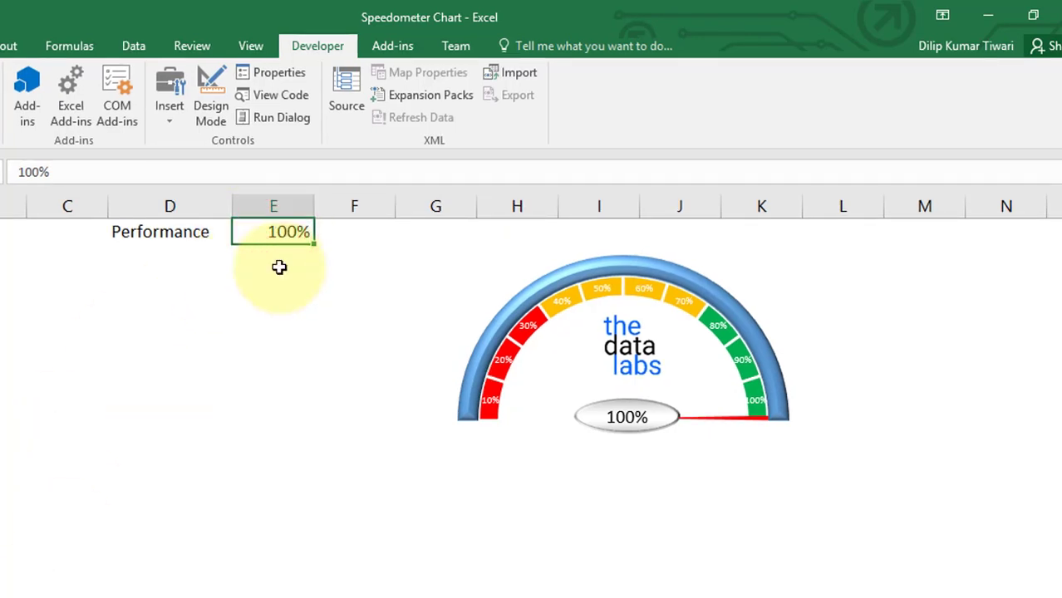
mouse_move(597, 364)
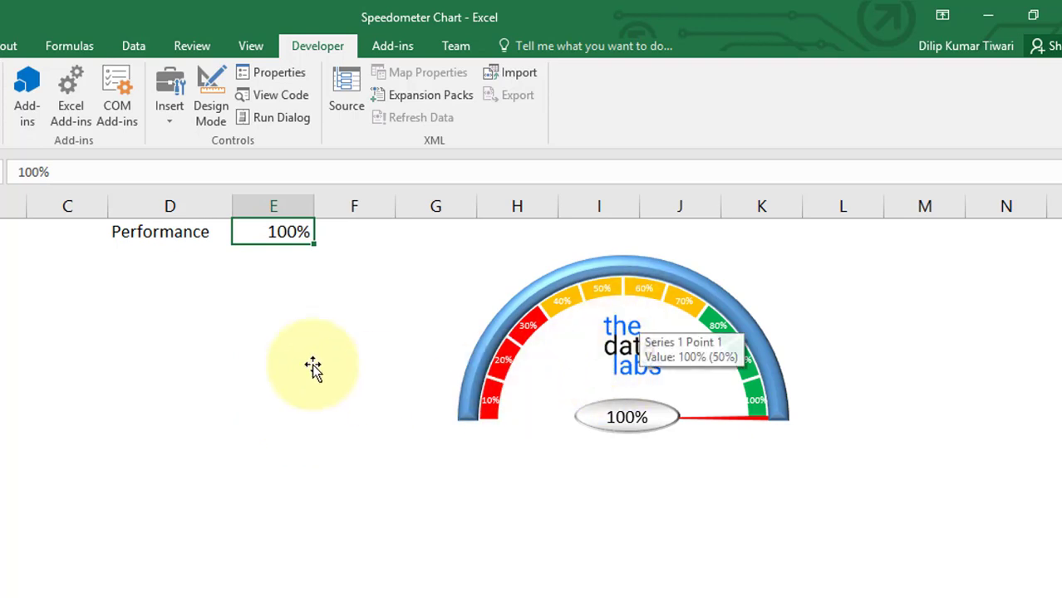